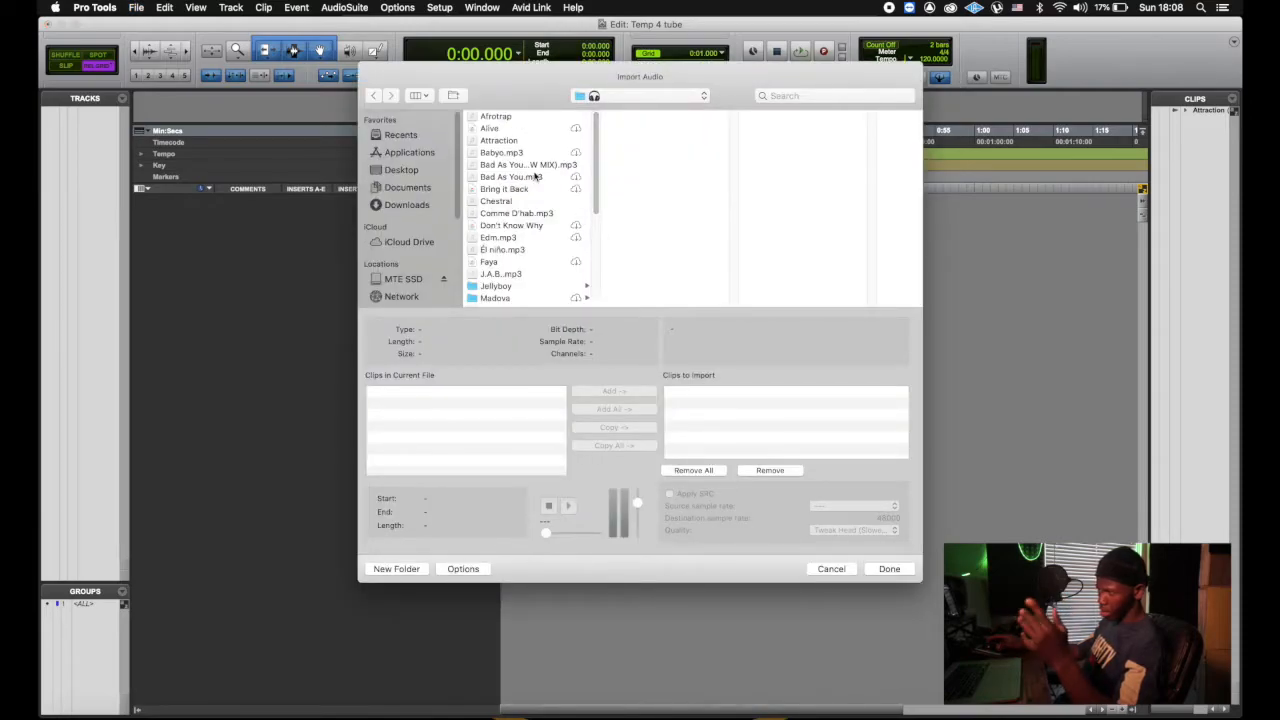
Import the Attraction MP3 with conversion onto a new track located at the session start
{"action": "scroll", "coordinate": [519, 218], "scroll_direction": "down", "scroll_amount": 1}
{"action": "scroll", "coordinate": [519, 218], "scroll_direction": "down", "scroll_amount": 5}
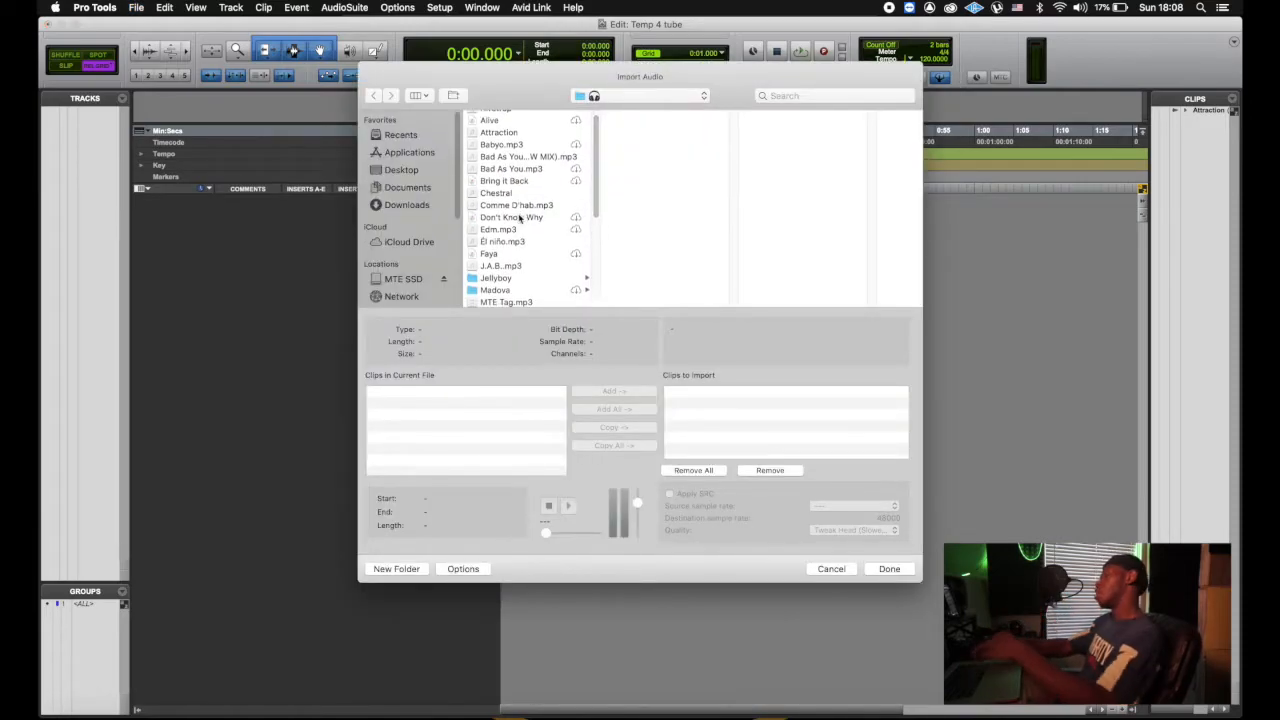
{"action": "scroll", "coordinate": [519, 218], "scroll_direction": "down", "scroll_amount": 5}
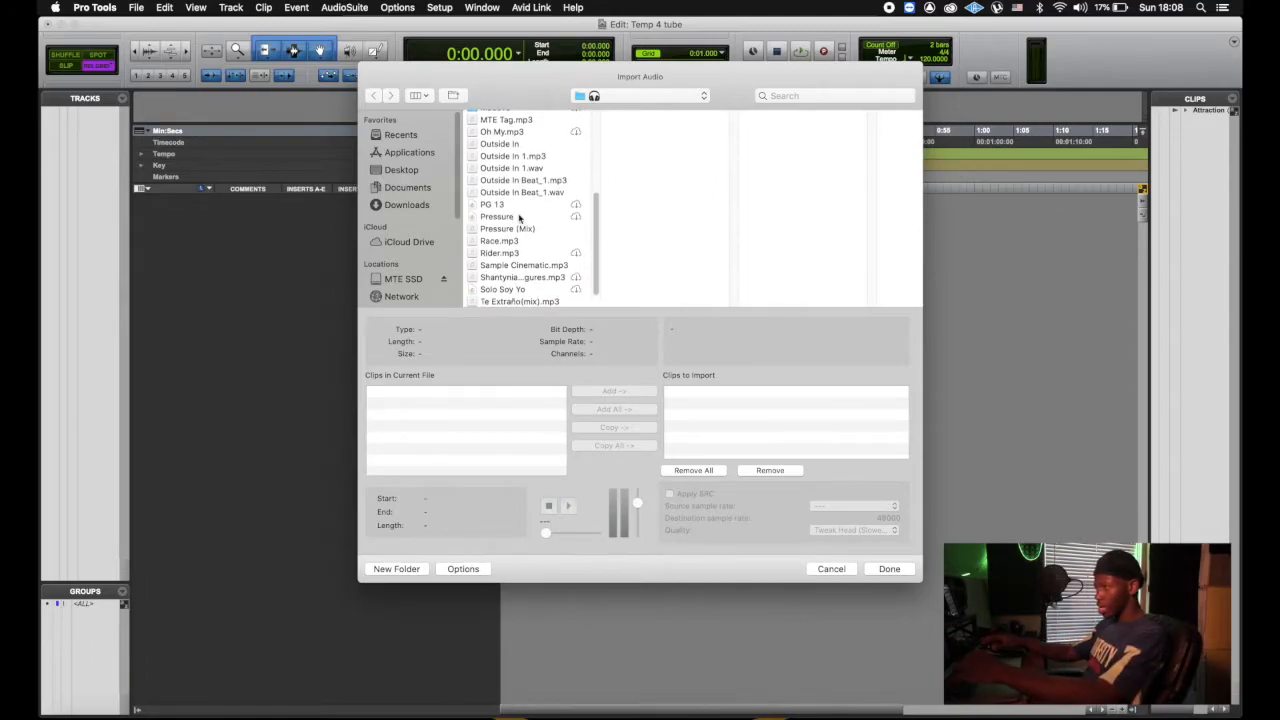
{"action": "scroll", "coordinate": [519, 218], "scroll_direction": "up", "scroll_amount": 10}
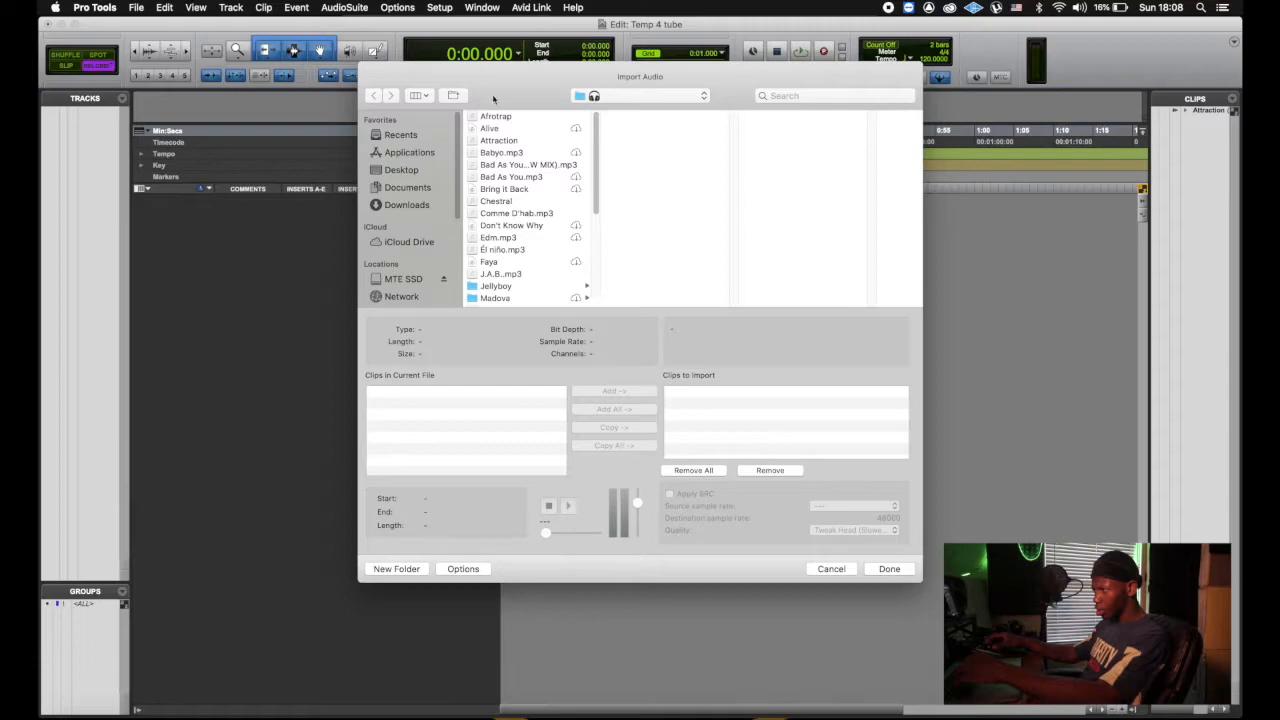
{"action": "double_click", "coordinate": [505, 141]}
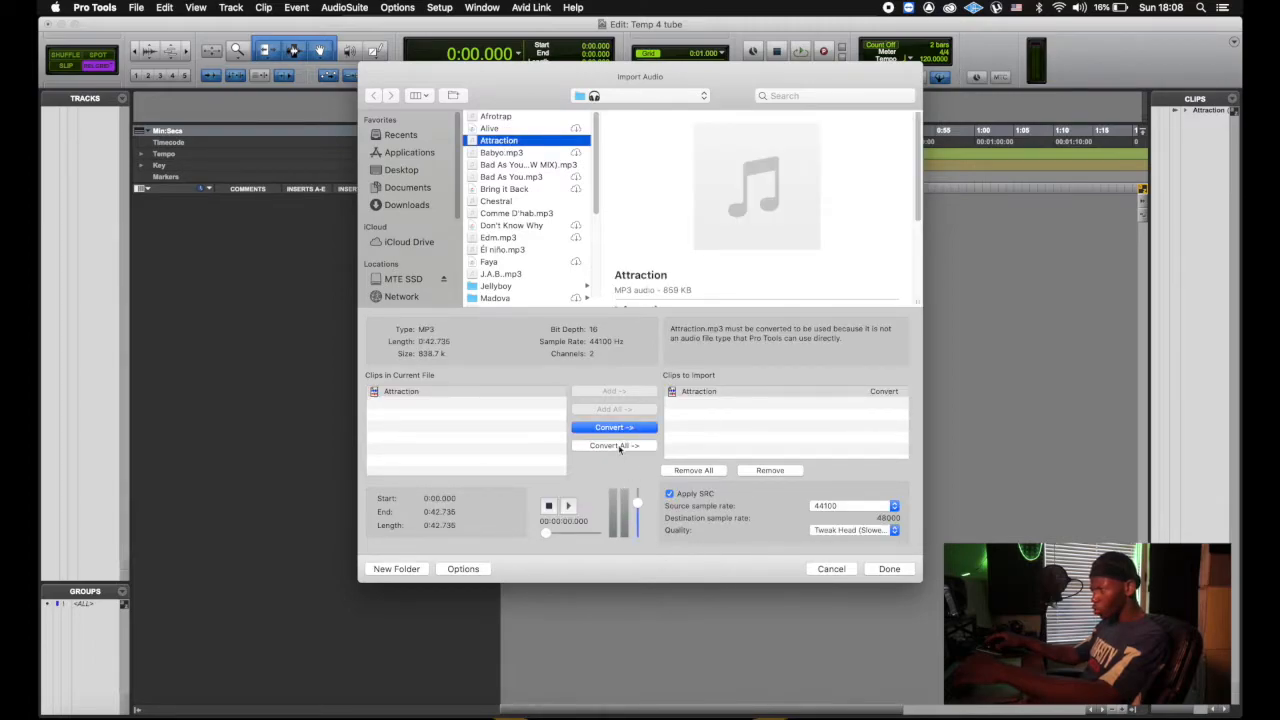
{"action": "left_click", "coordinate": [631, 427]}
{"action": "left_click", "coordinate": [890, 569]}
{"action": "key", "text": "Return"}
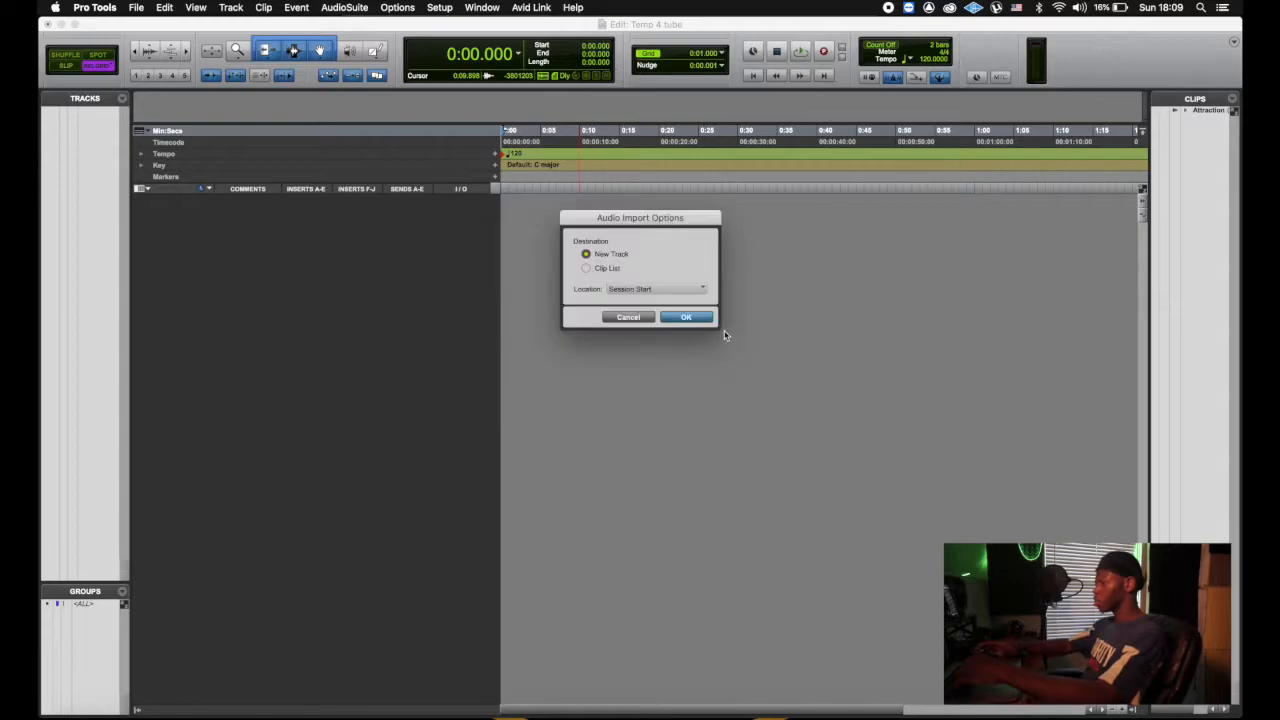
{"action": "left_click", "coordinate": [690, 318]}
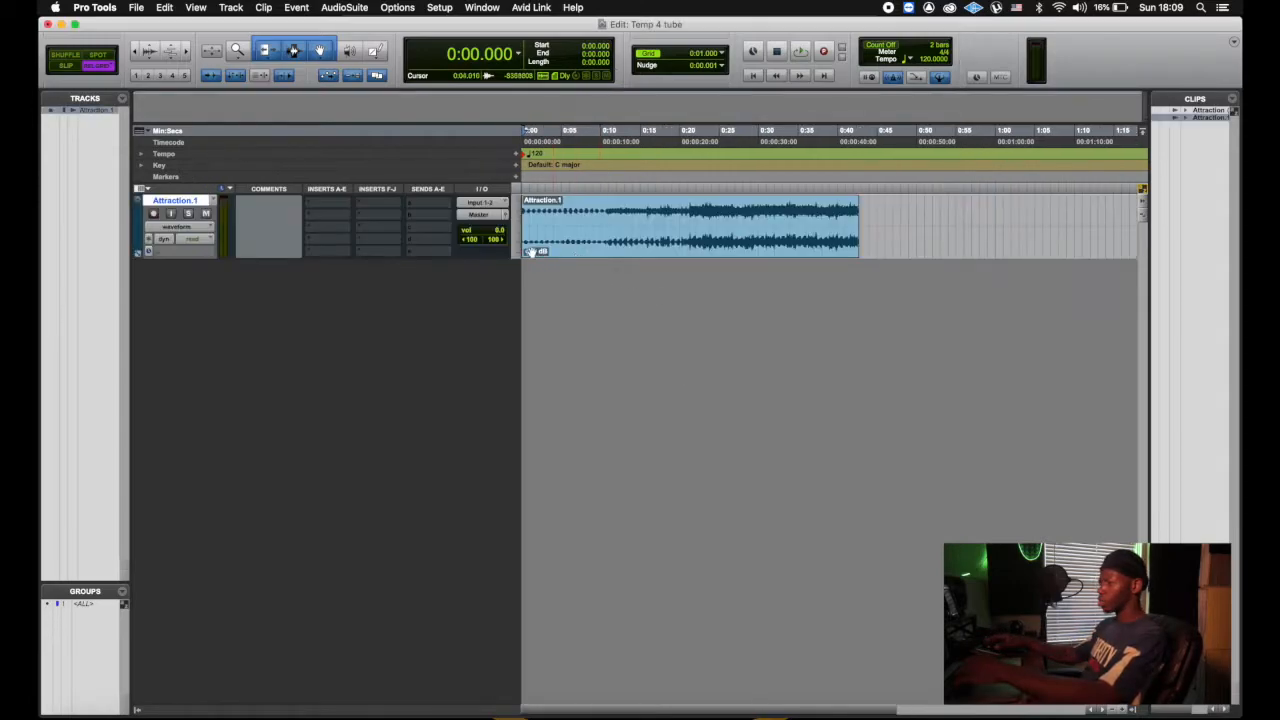
Lower the Attraction clip's gain to -5.2 dB during playback, and return to the session start
{"action": "key", "text": "space"}
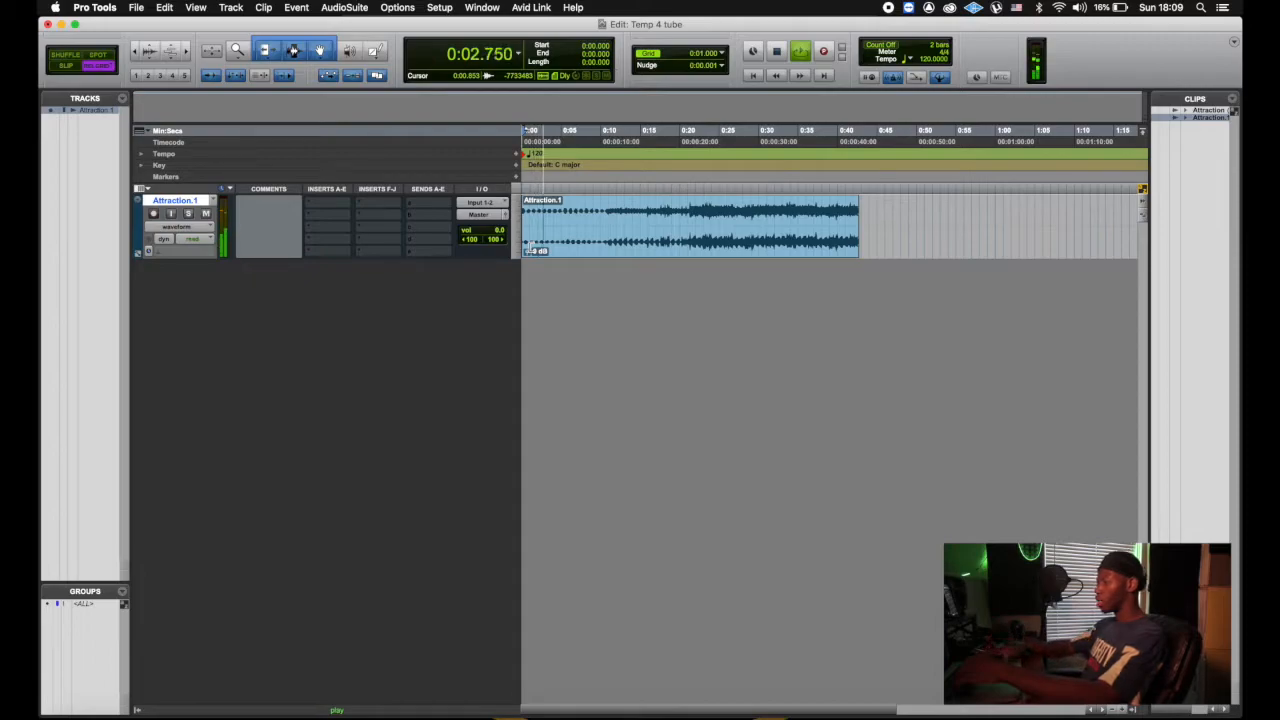
{"action": "left_click_drag", "start_coordinate": [531, 252], "coordinate": [532, 297]}
{"action": "key", "text": "space"}
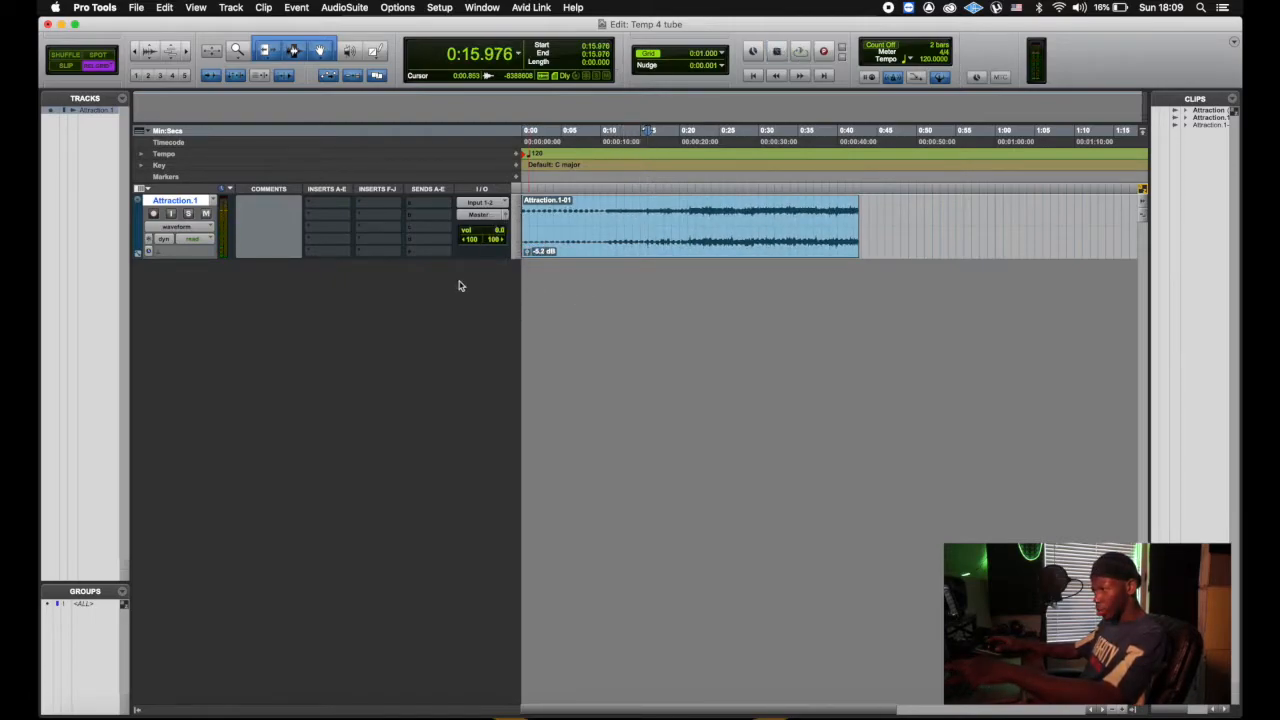
{"action": "key", "text": "Return"}
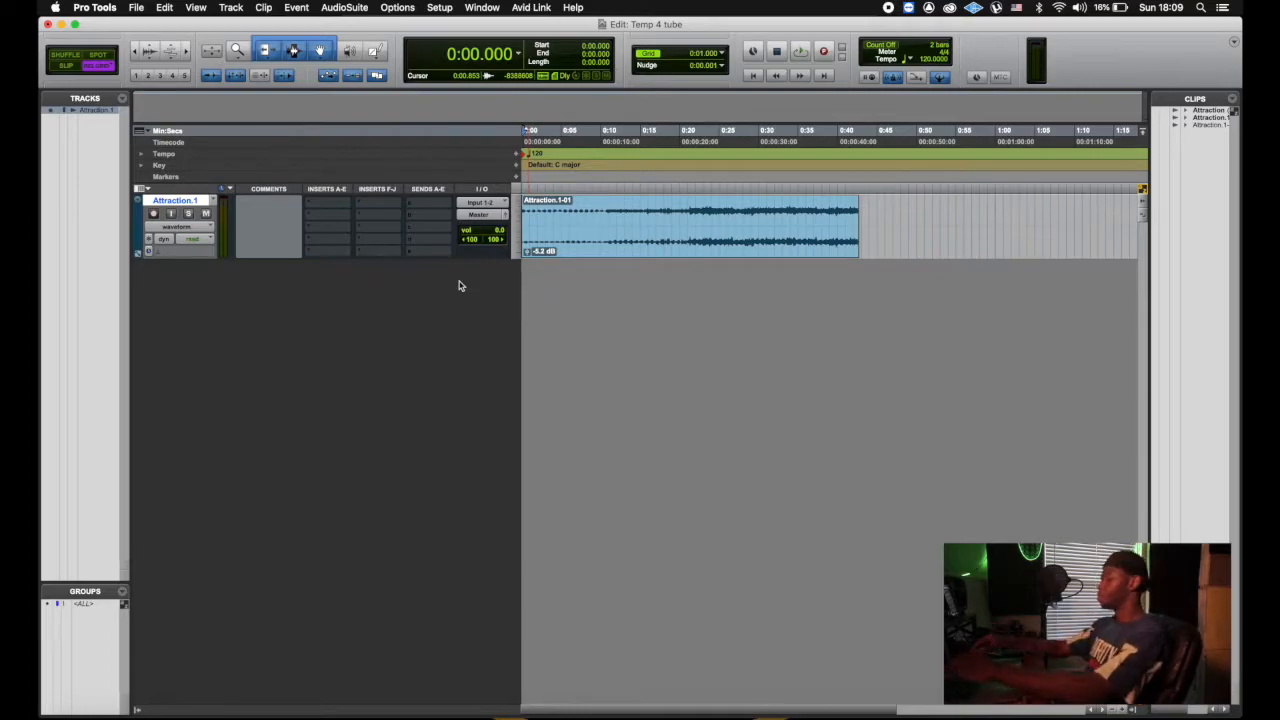
Create five mono audio tracks named Verse and one mono audio track named REC
{"action": "key", "text": "super+shift+n"}
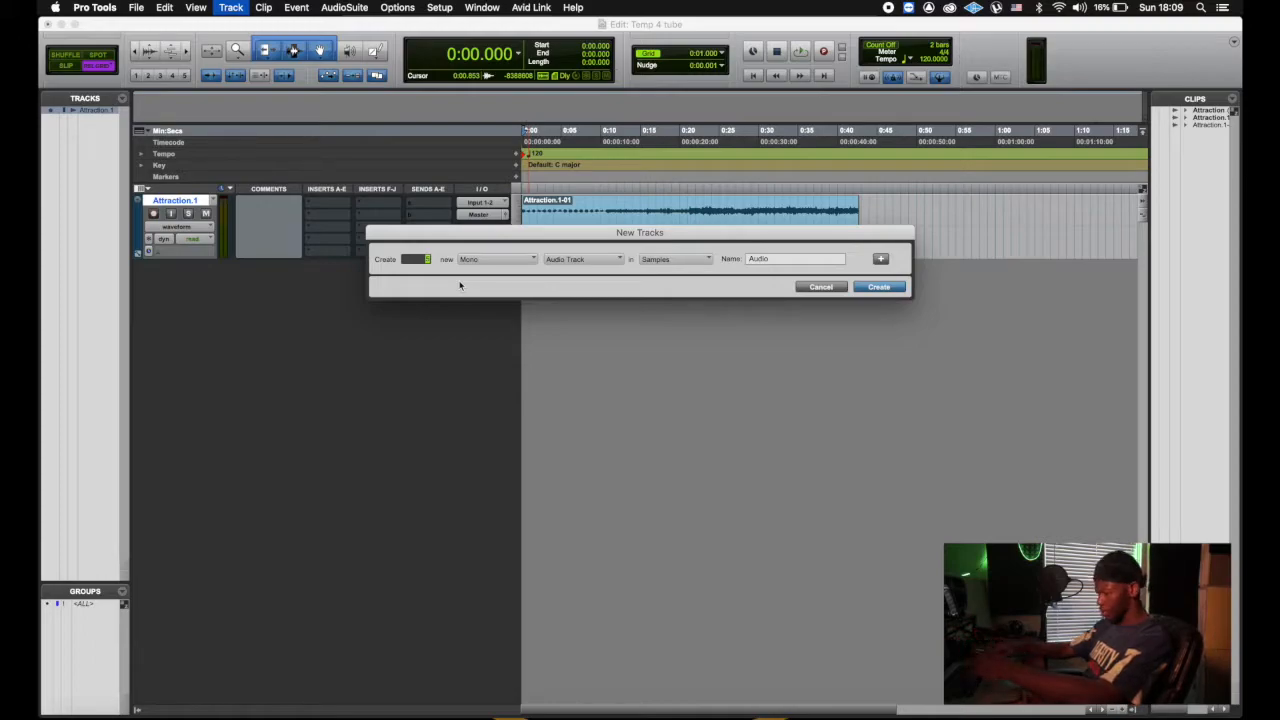
{"action": "key", "text": "Tab"}
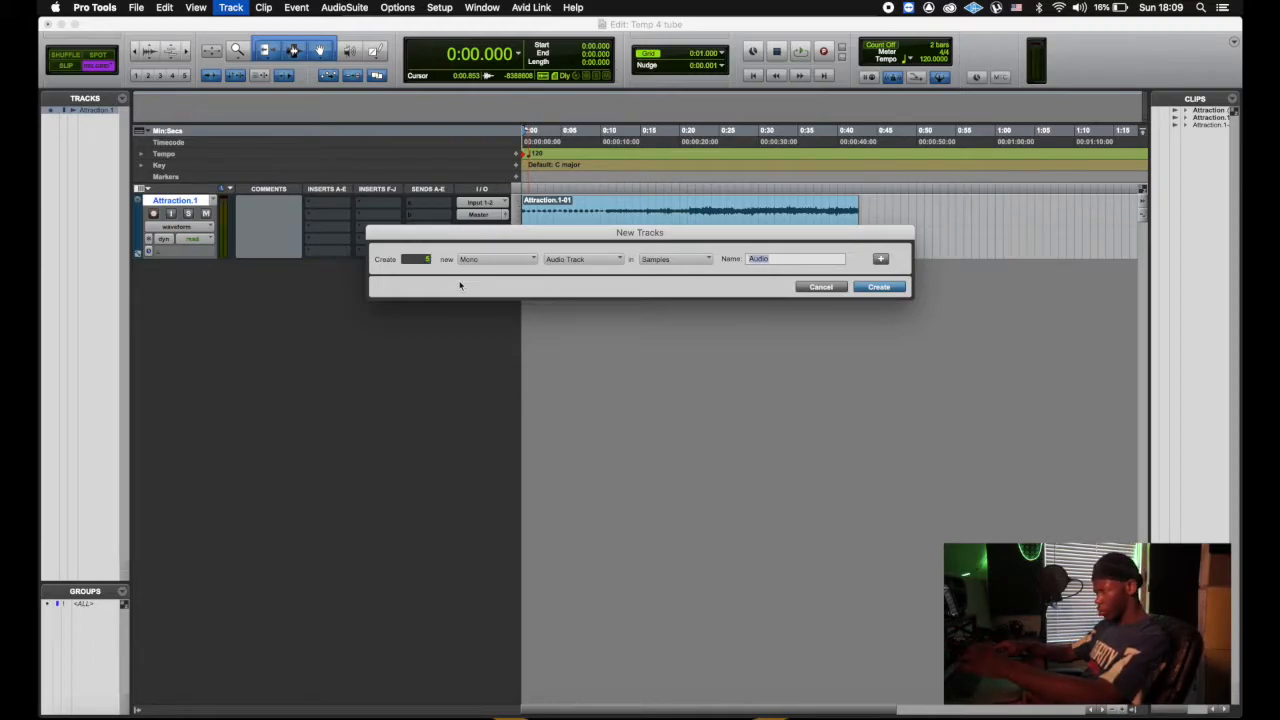
{"action": "type", "text": "Versi"}
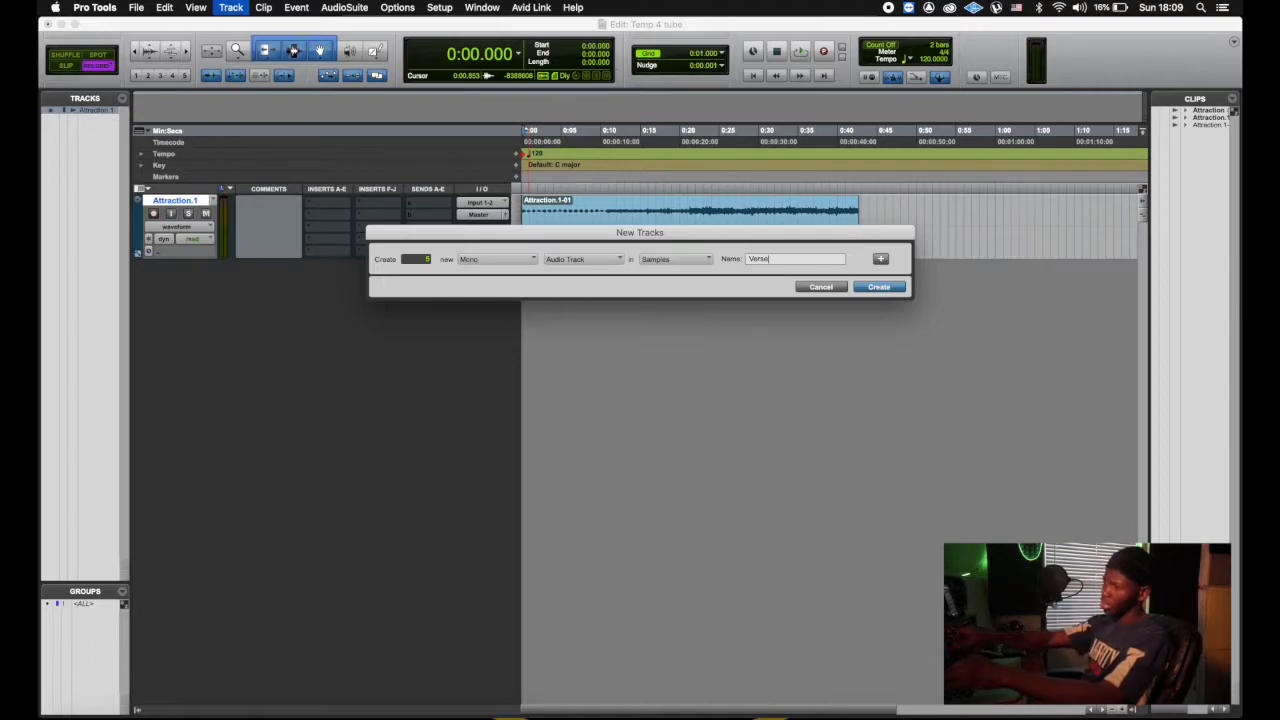
{"action": "key", "text": "super+equal"}
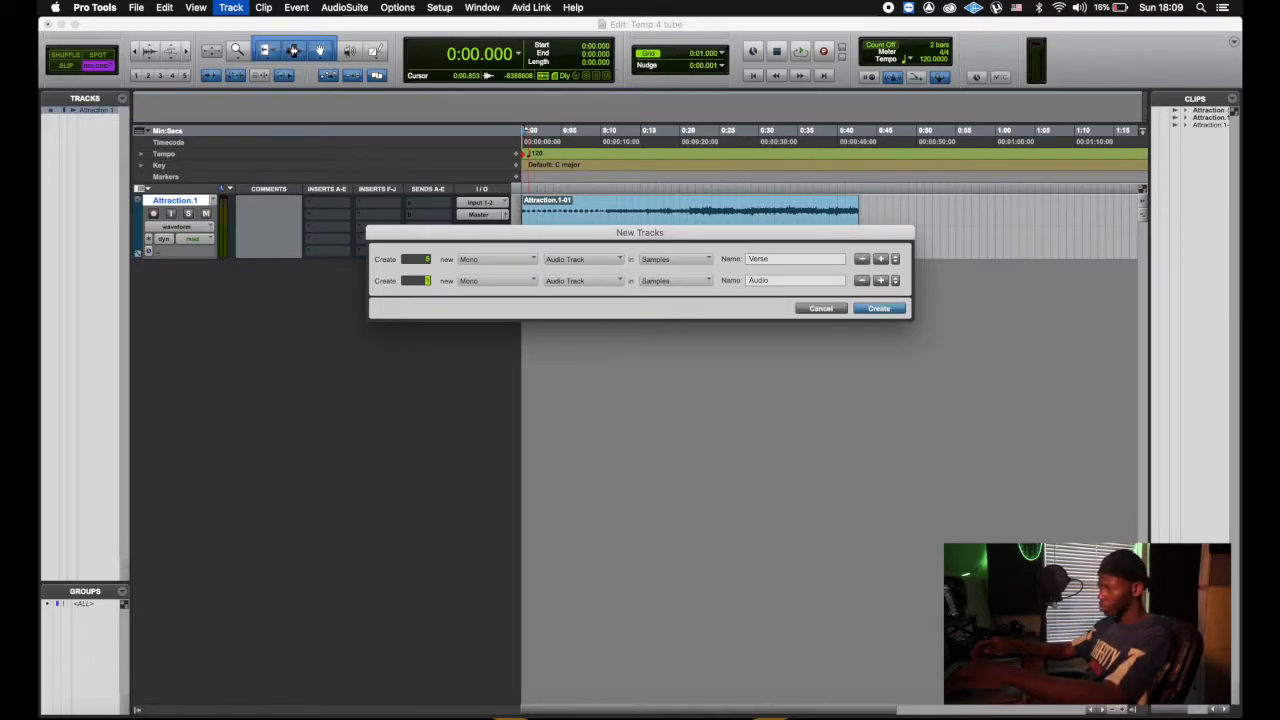
{"action": "key", "text": "BackSpace"}
{"action": "type", "text": "REC"}
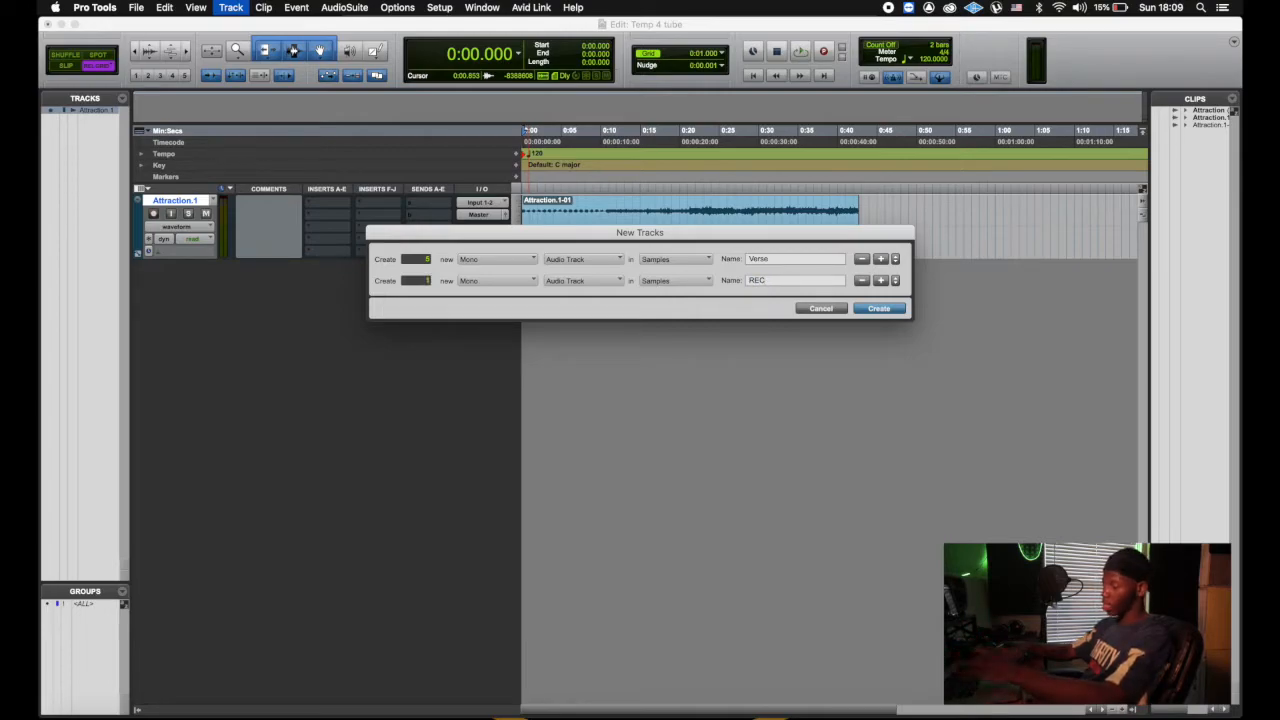
{"action": "key", "text": "Return"}
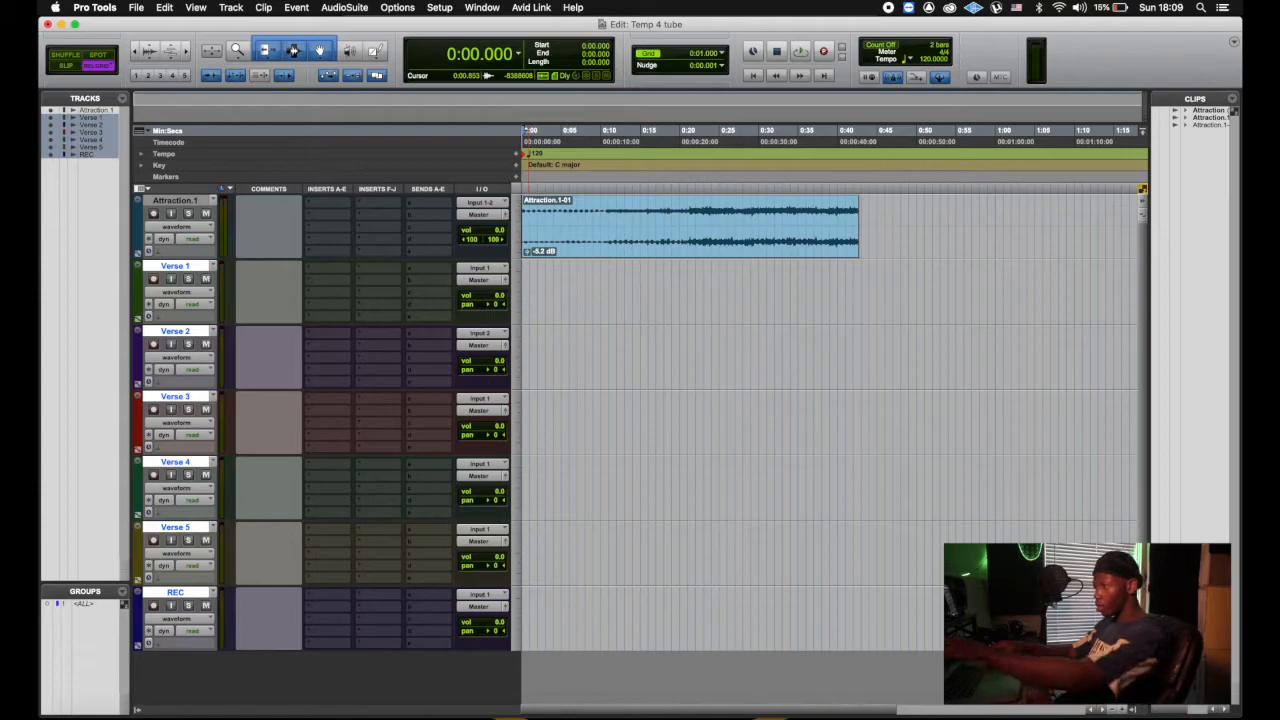
Move the REC track directly above Verse 1 and colour it pinkish red
{"action": "left_click", "coordinate": [186, 268]}
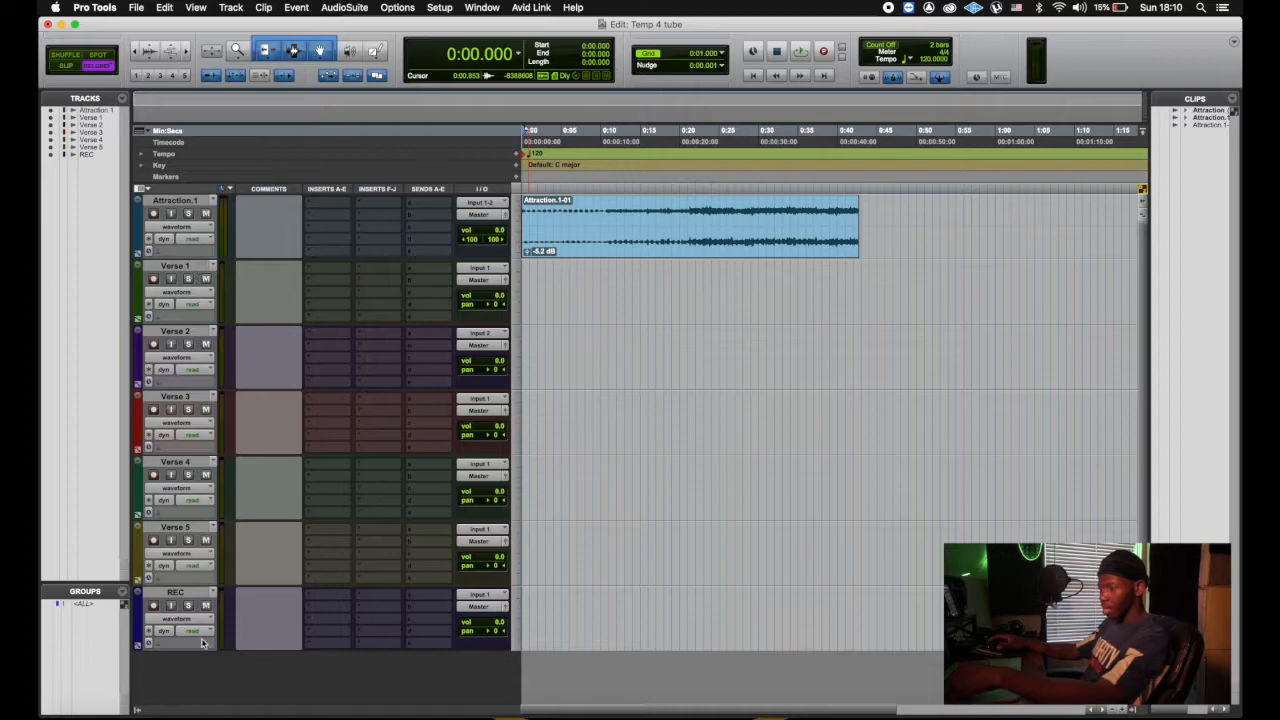
{"action": "left_click_drag", "start_coordinate": [188, 594], "coordinate": [205, 268]}
{"action": "double_click", "coordinate": [139, 294]}
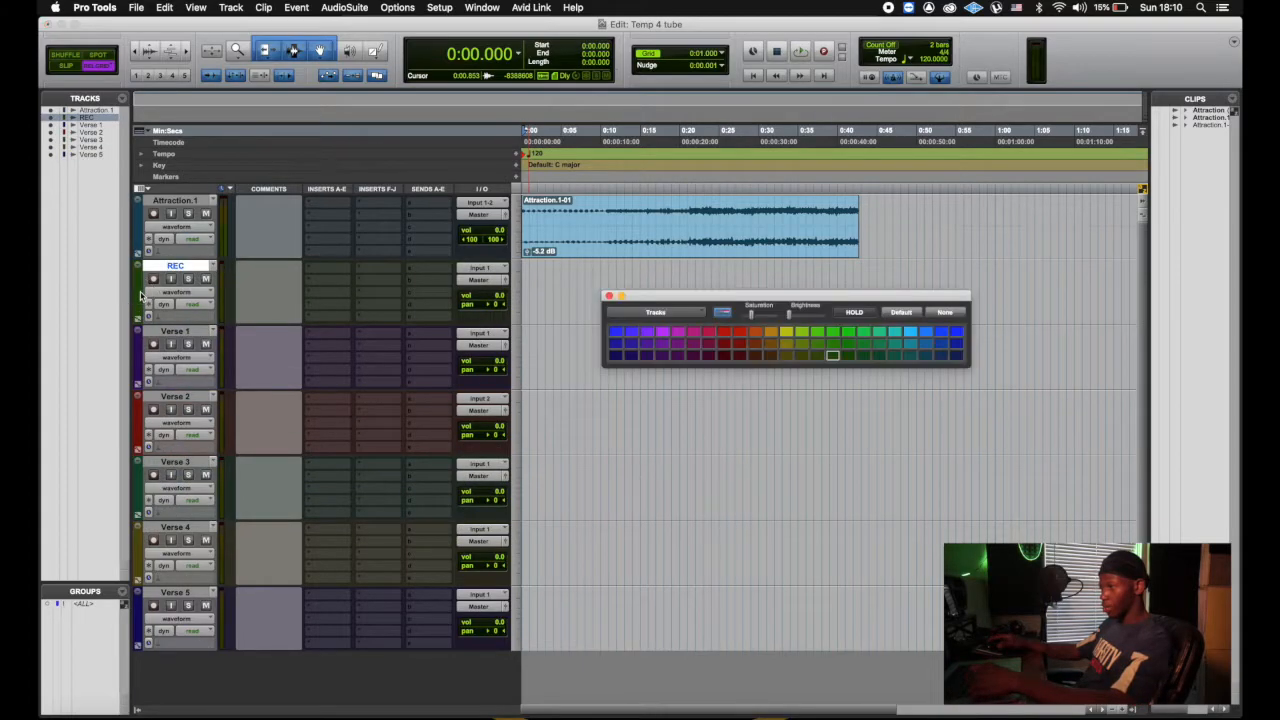
{"action": "left_click", "coordinate": [711, 333]}
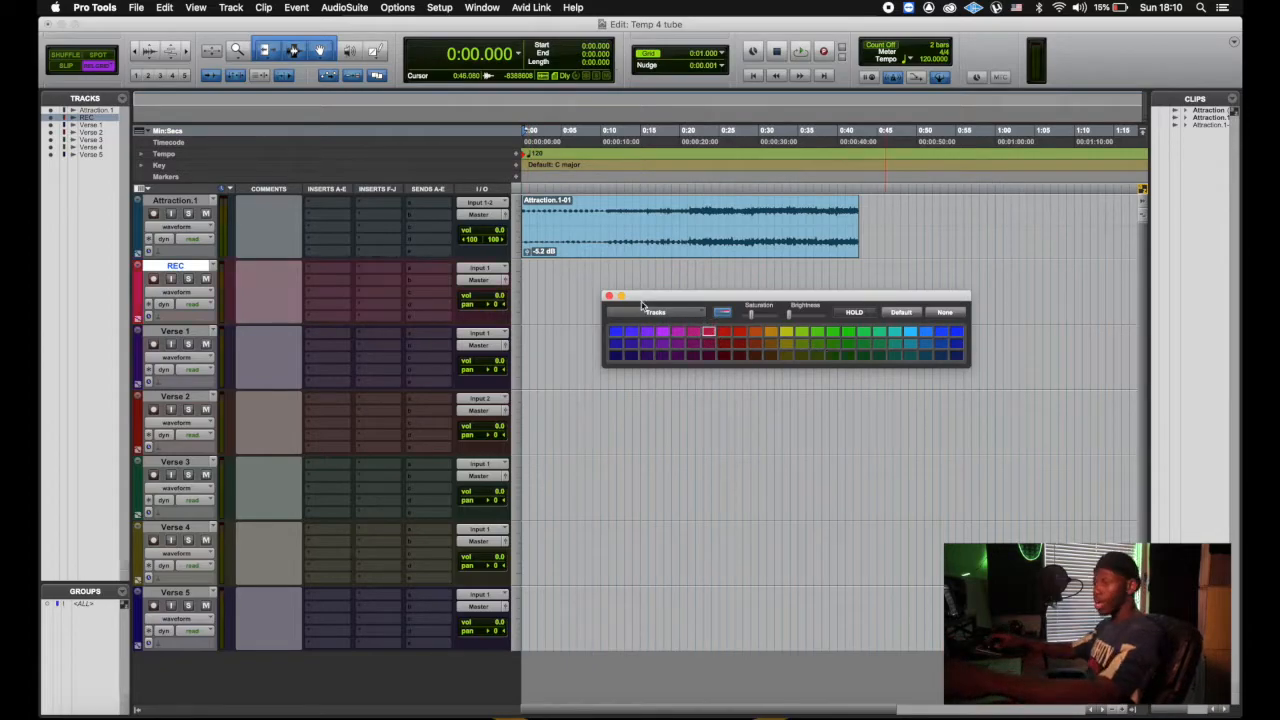
{"action": "left_click", "coordinate": [608, 297]}
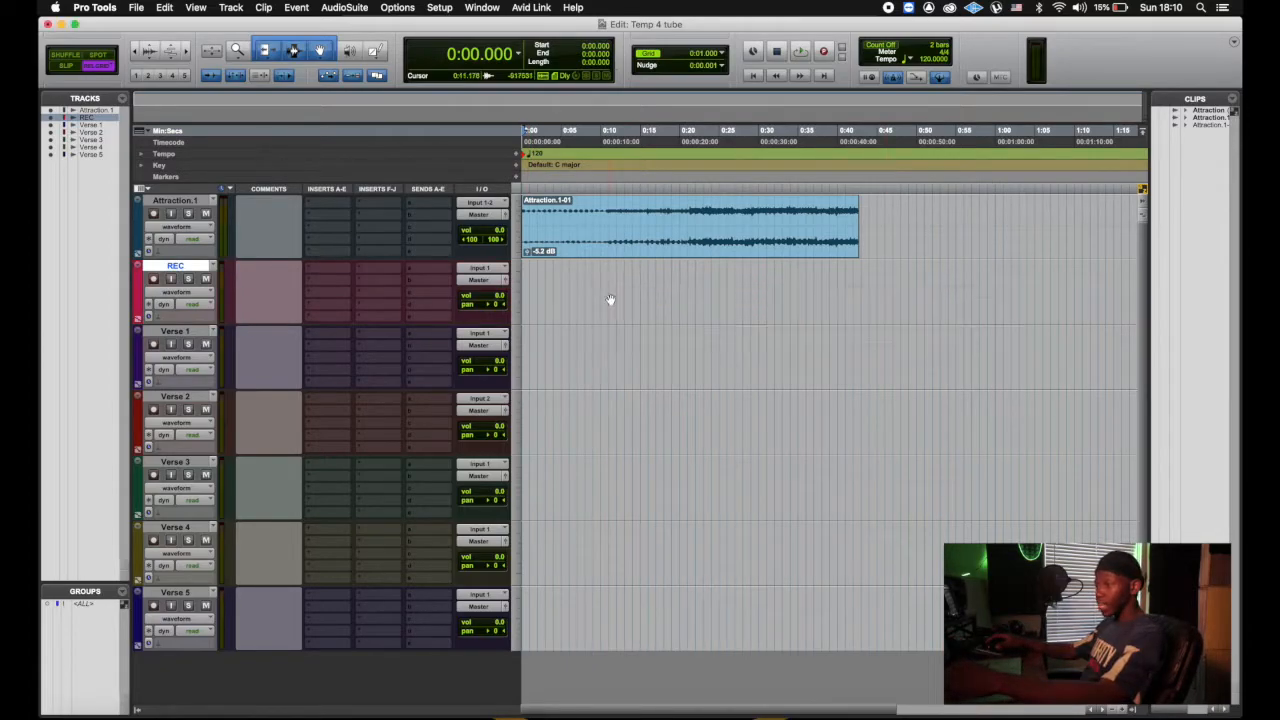
Play the imported beat from the session start to about 18 seconds
{"action": "left_click", "coordinate": [153, 279]}
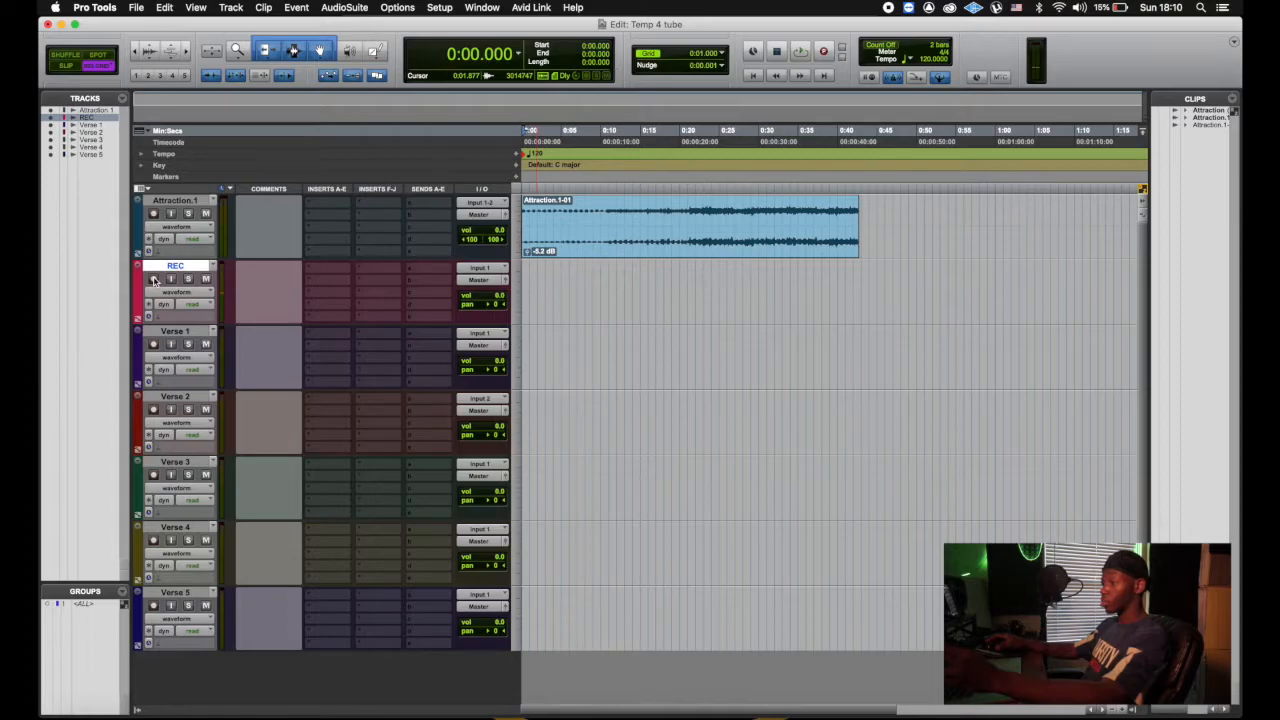
{"action": "key", "text": "space"}
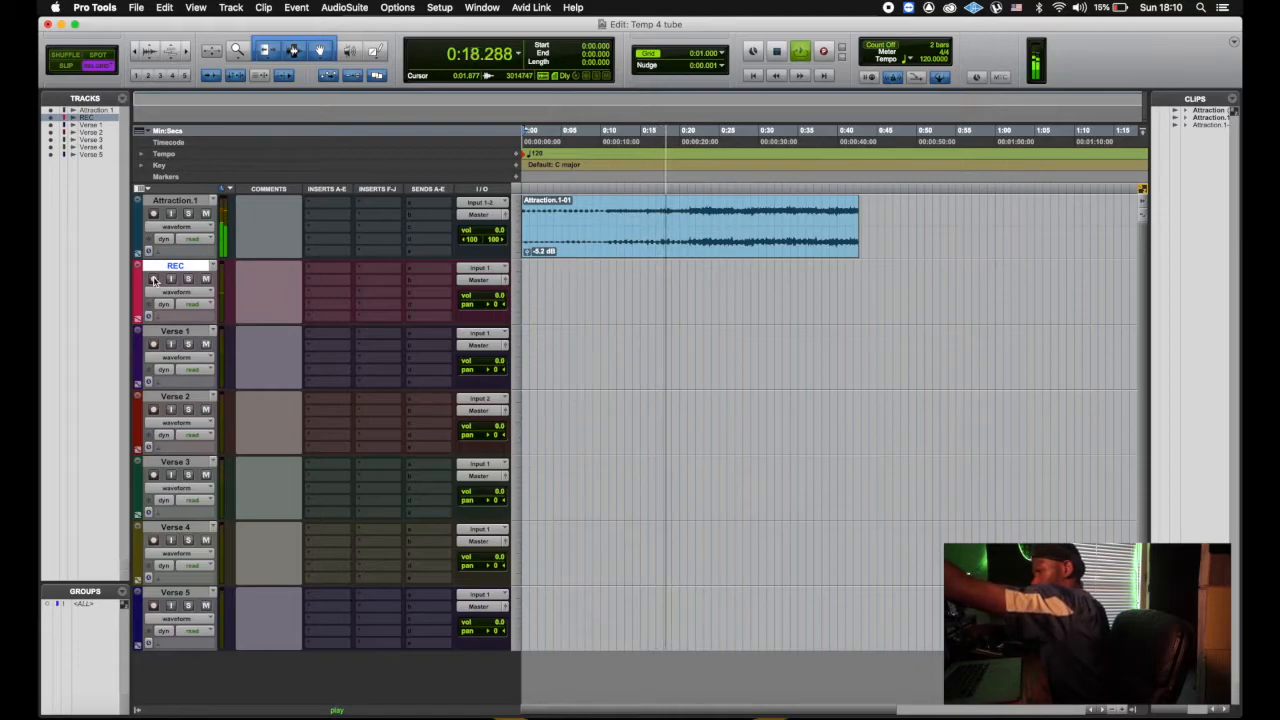
{"action": "key", "text": "space"}
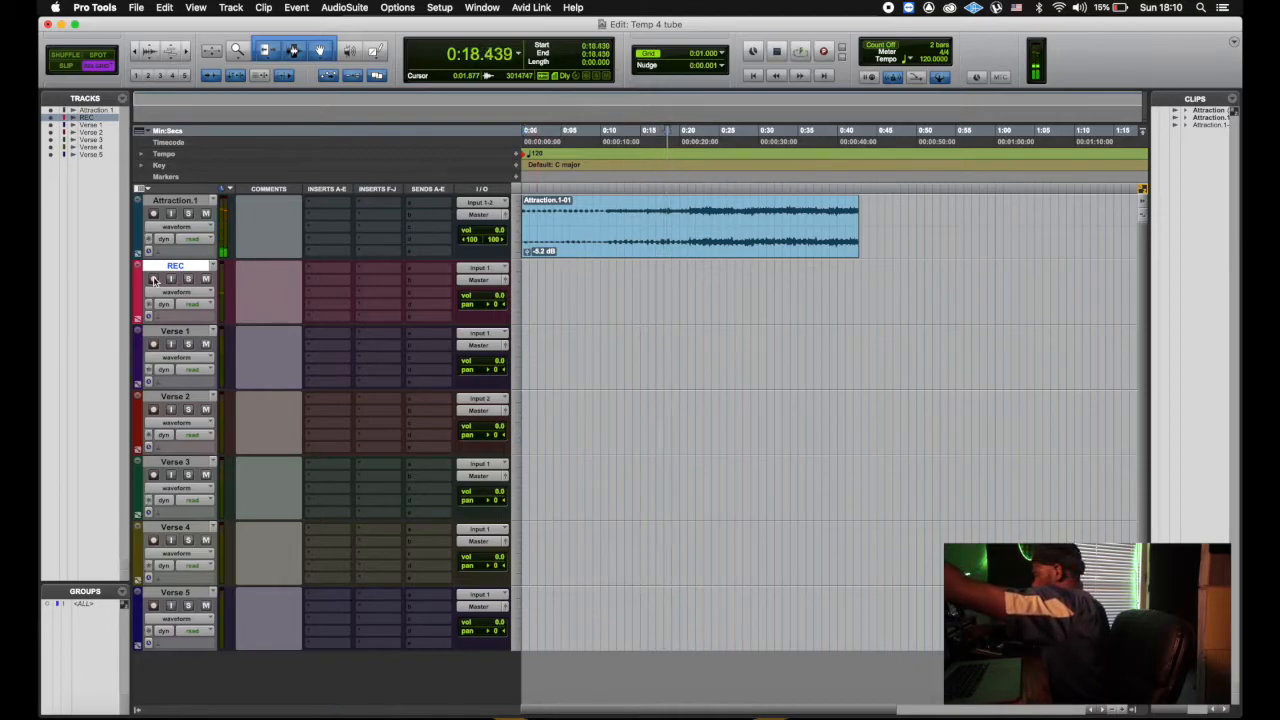
Colour the tracks Verse 1 through Verse 5 yellow
{"action": "left_click", "coordinate": [192, 333]}
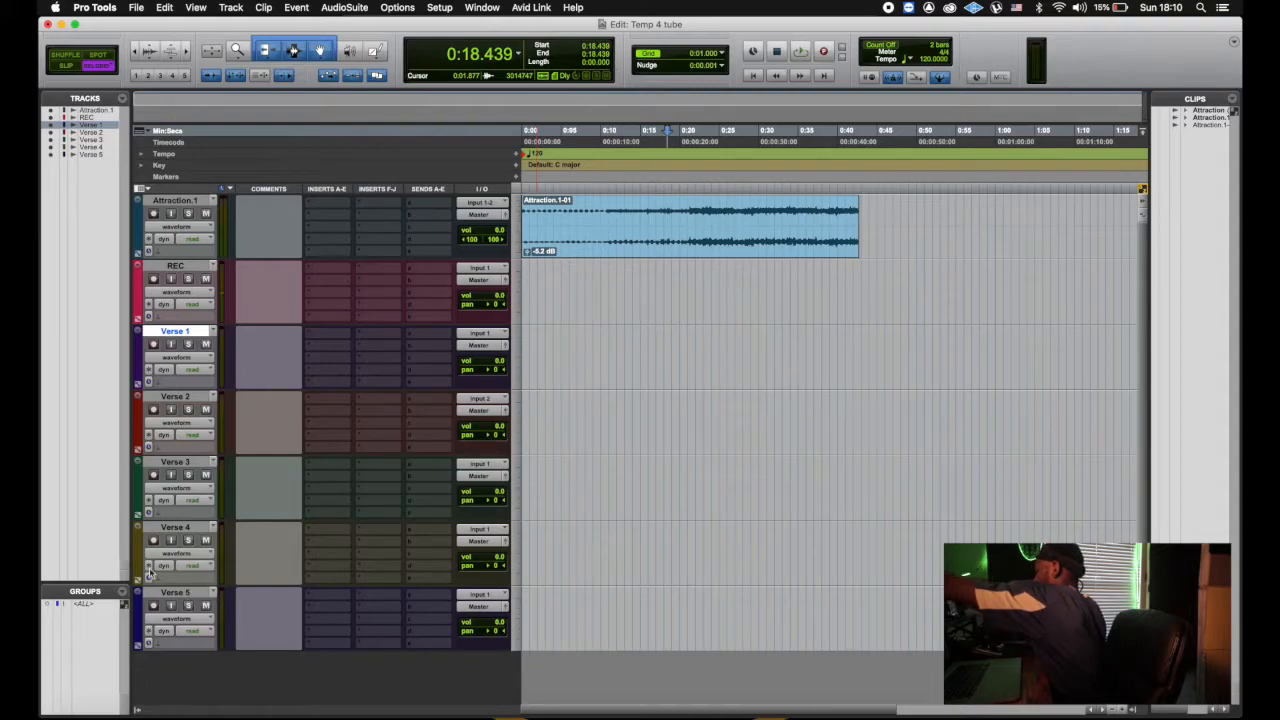
{"action": "left_click", "coordinate": [194, 594], "text": "shift"}
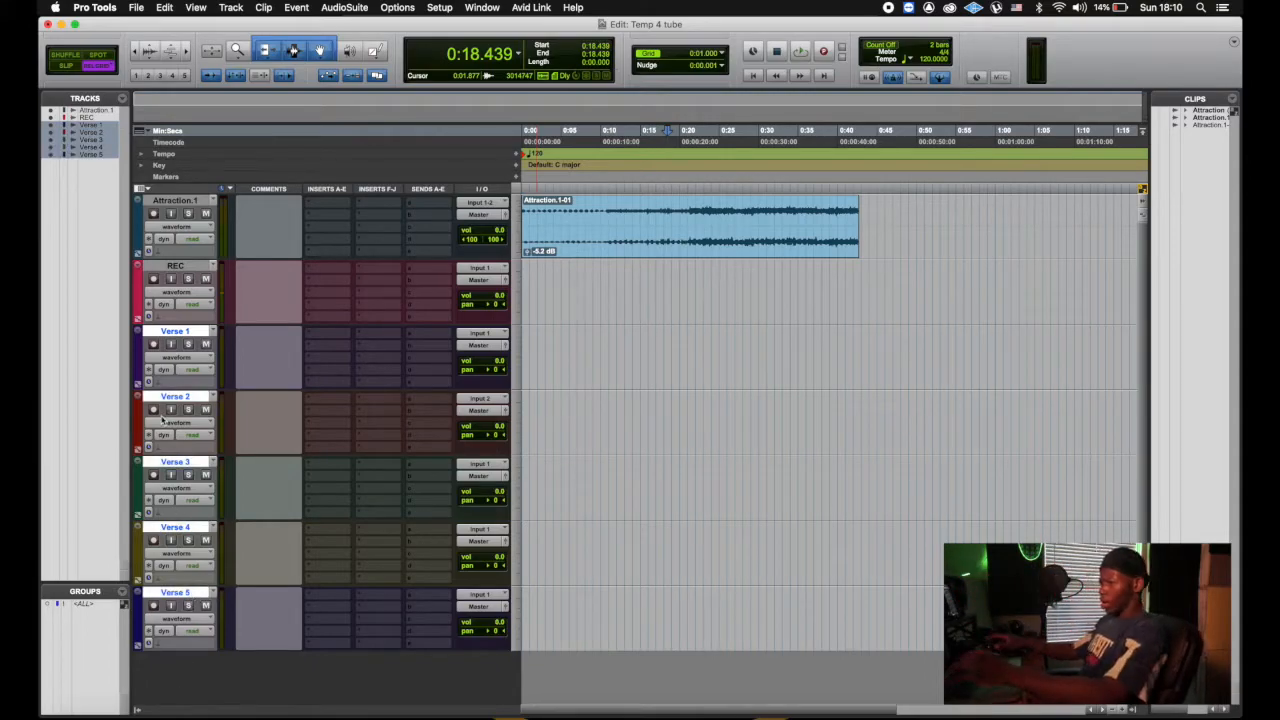
{"action": "double_click", "coordinate": [138, 350]}
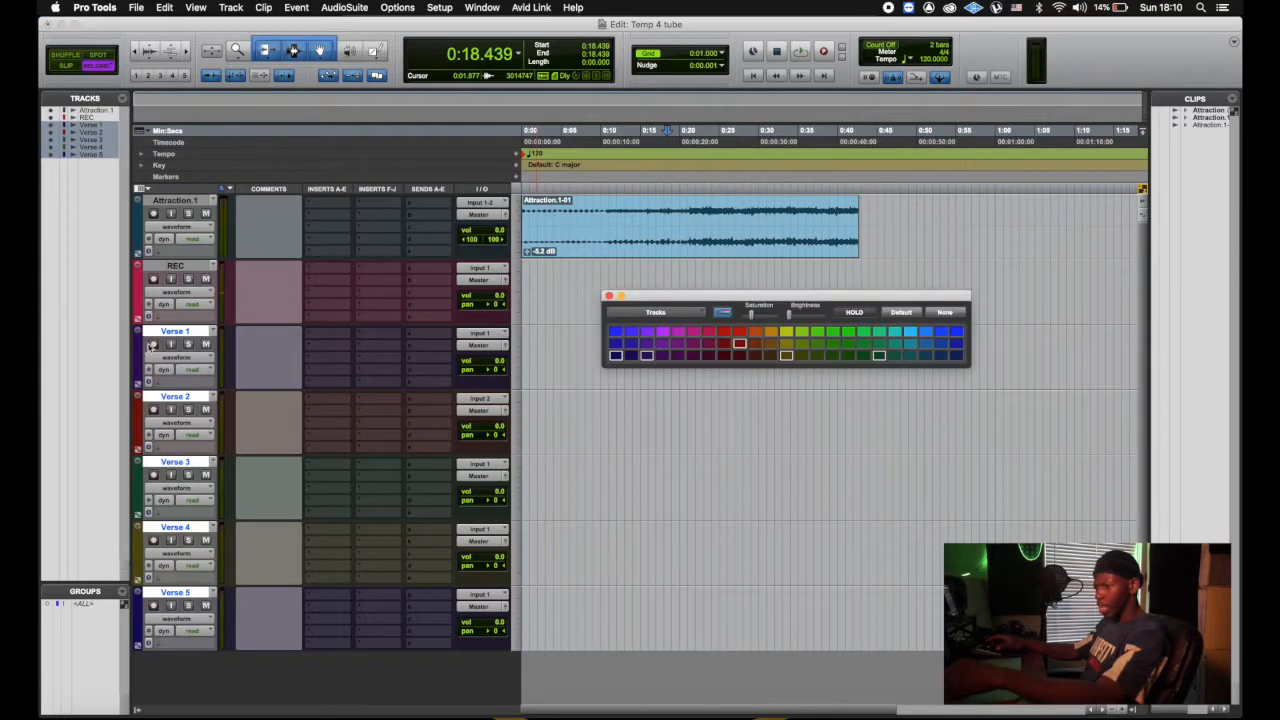
{"action": "left_click", "coordinate": [788, 334]}
{"action": "left_click", "coordinate": [608, 297]}
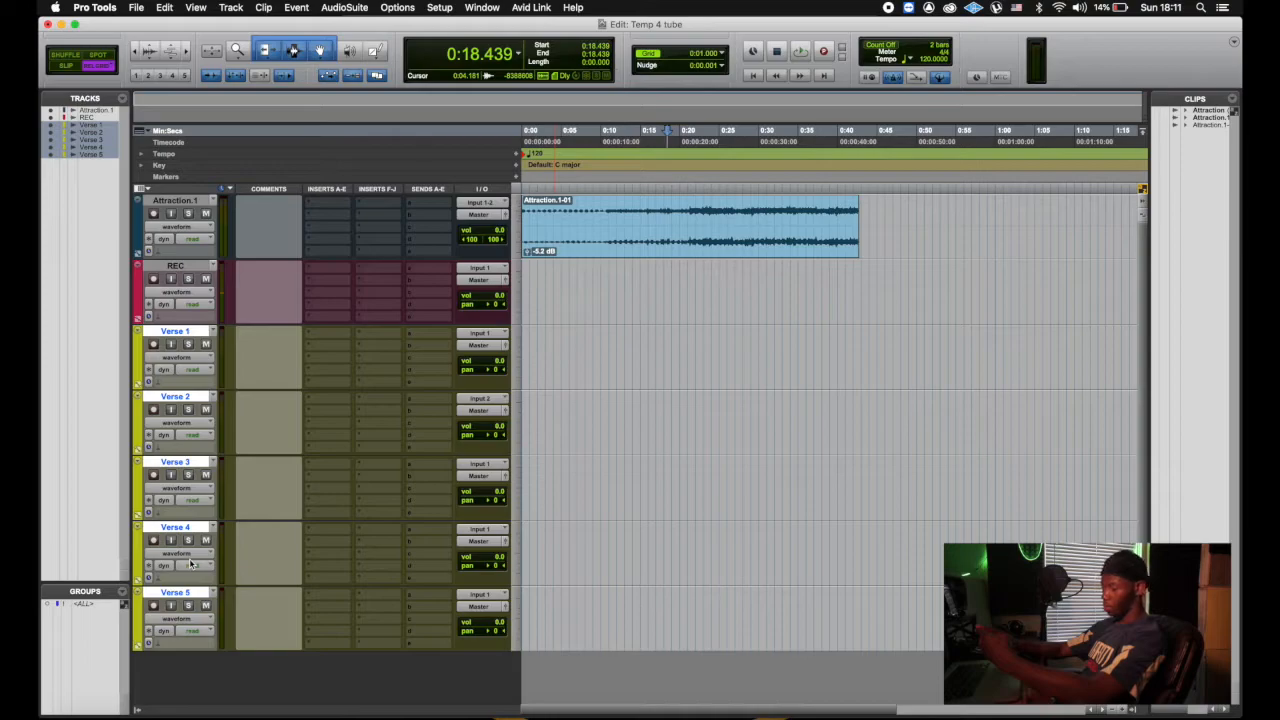
Set up one new stereo Aux Input track named REVERB
{"action": "key", "text": "super+shift+n"}
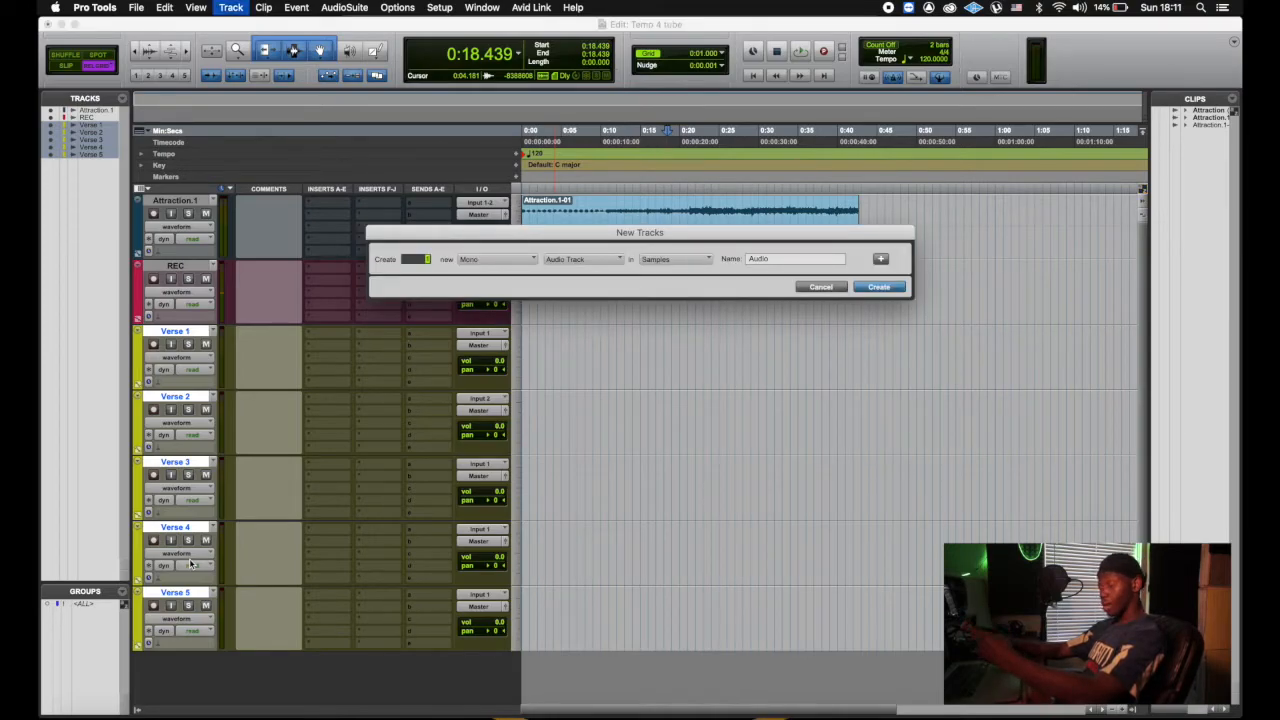
{"action": "key", "text": "super+Right"}
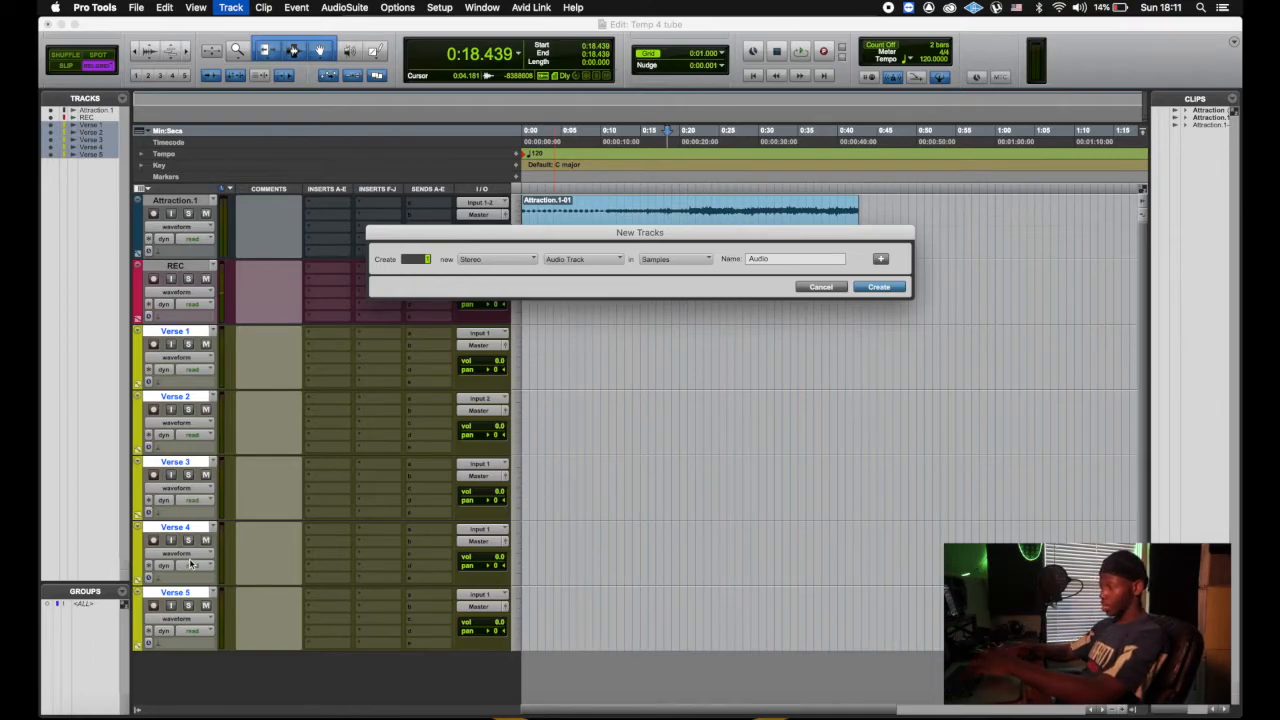
{"action": "key", "text": "super+Down"}
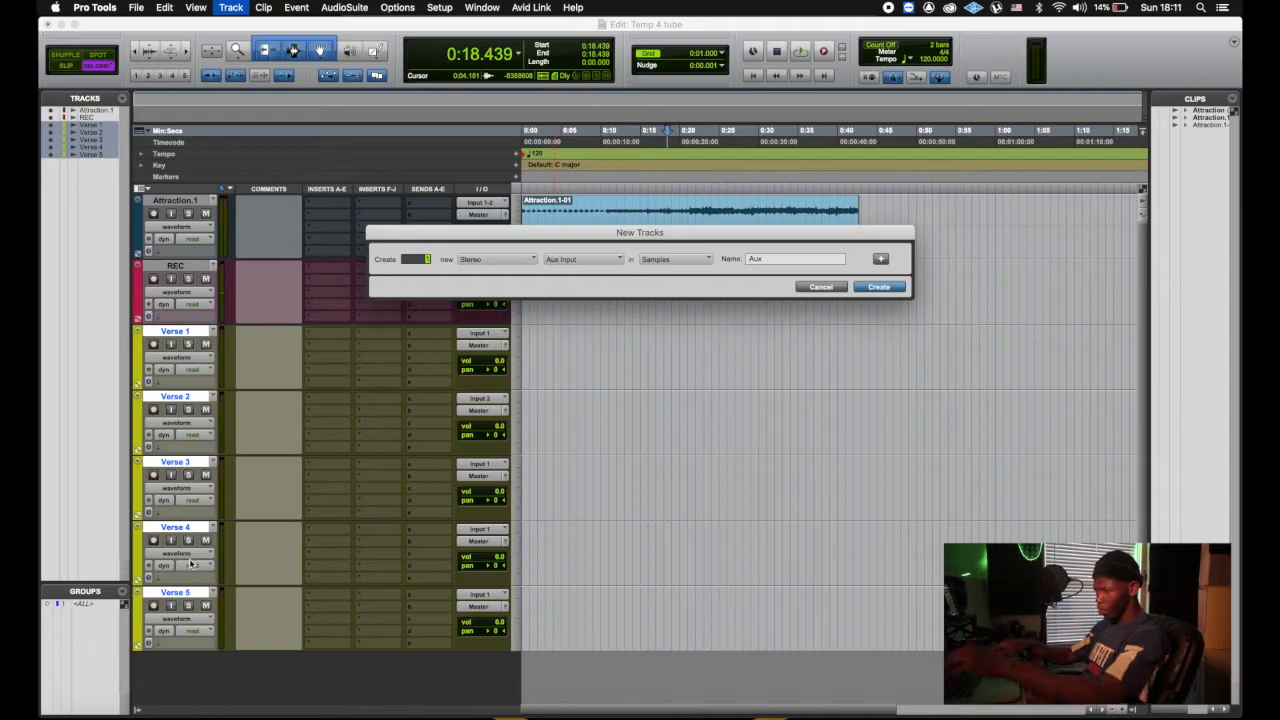
{"action": "key", "text": "Tab"}
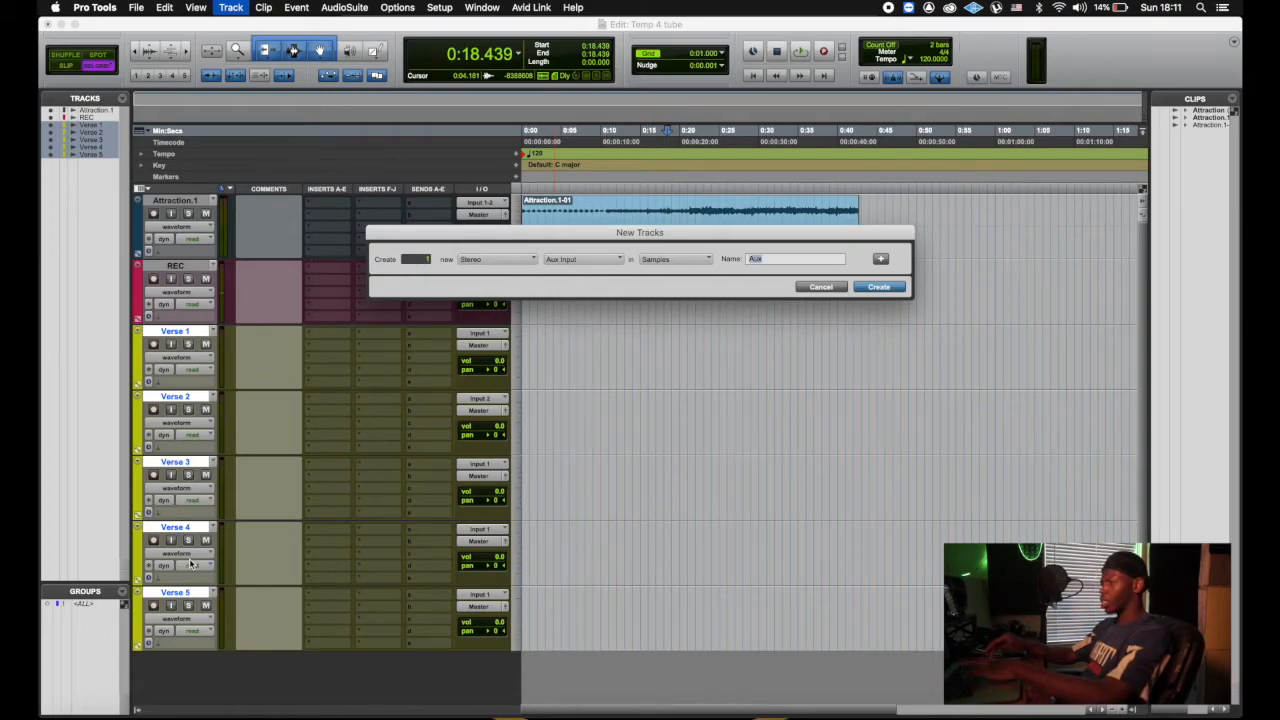
{"action": "type", "text": "REVERB"}
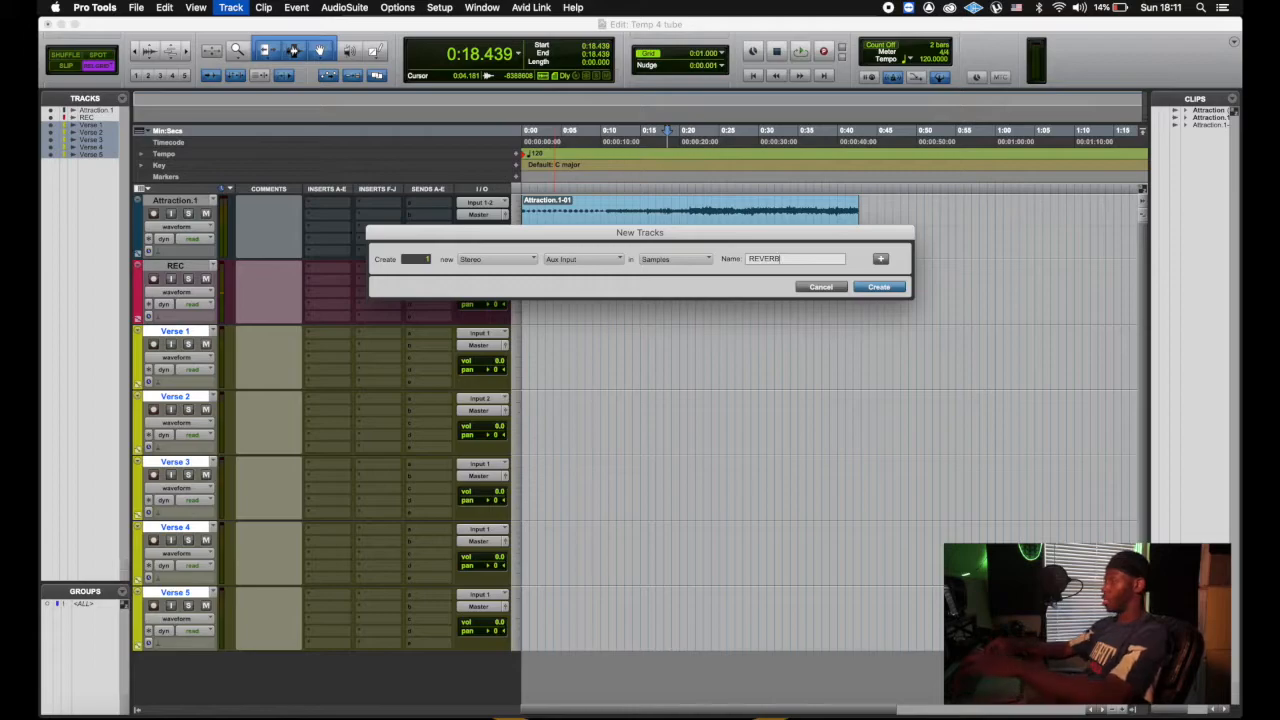
Add a second new-track entry as a stereo Aux Input named DELAY
{"action": "key", "text": "super+plus"}
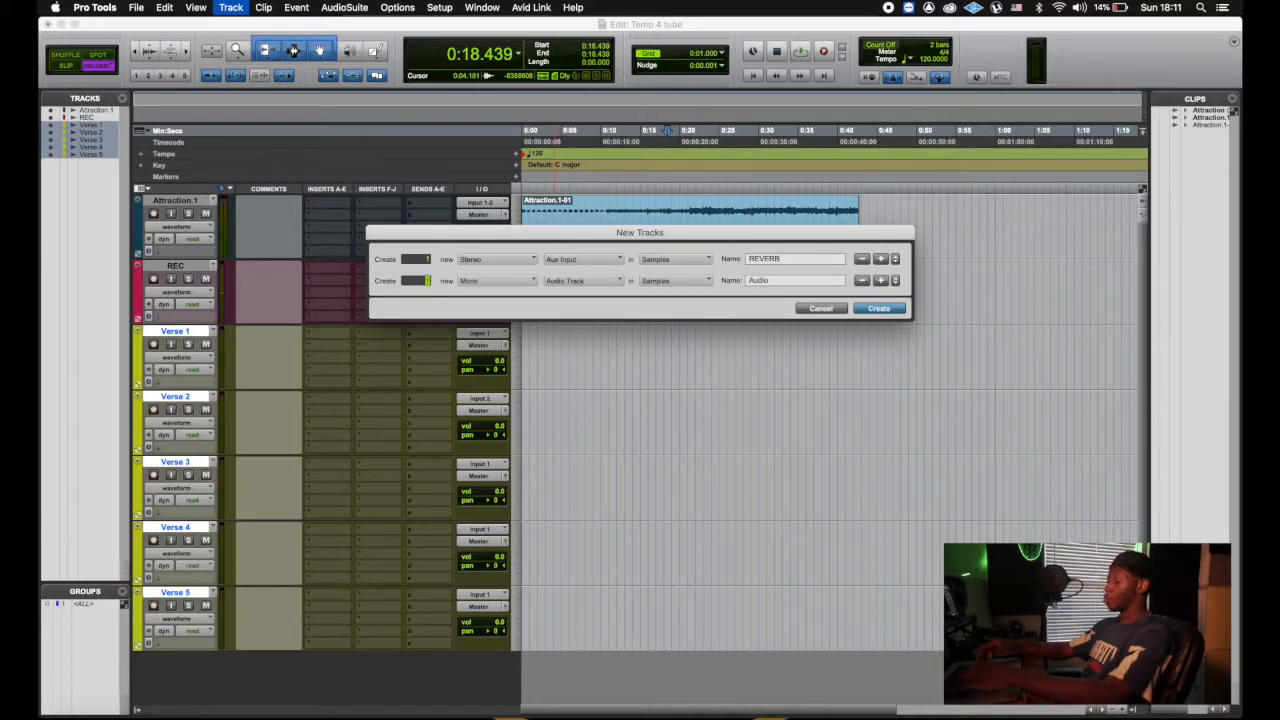
{"action": "key", "text": "super+Right"}
{"action": "key", "text": "super+Down"}
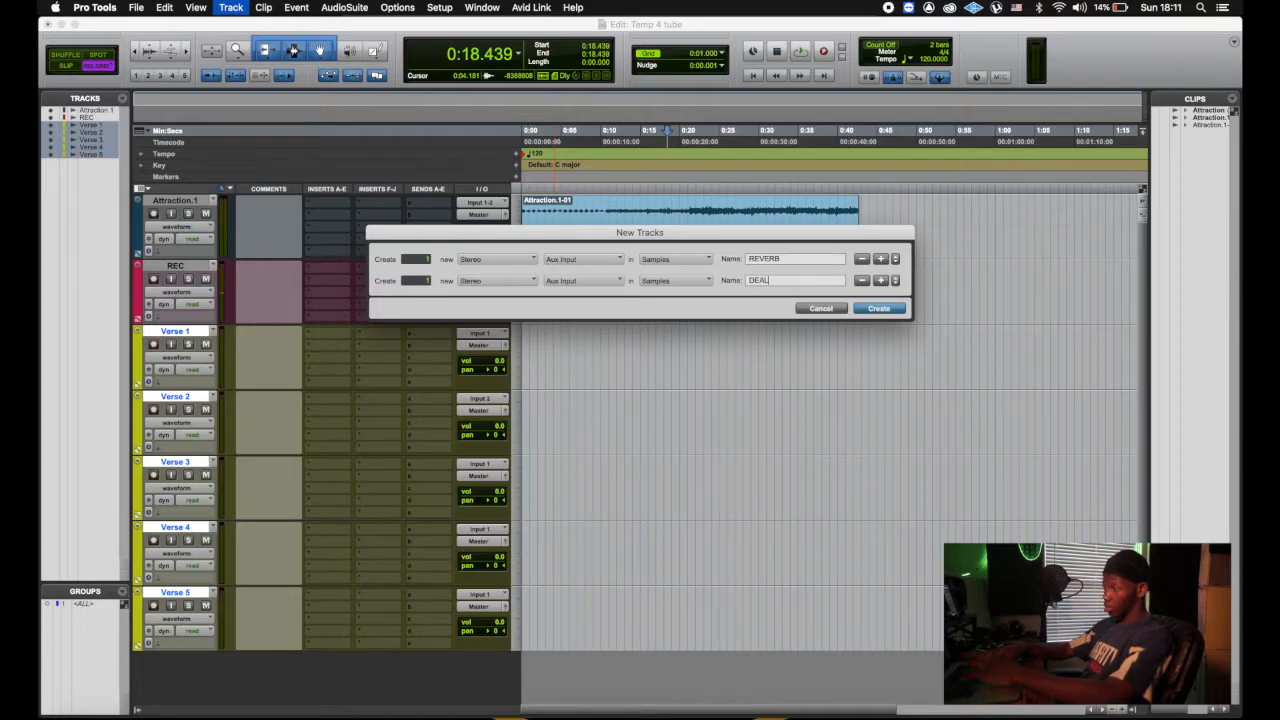
{"action": "type", "text": "DELSY"}
{"action": "key", "text": "BackSpace"}
{"action": "key", "text": "BackSpace"}
{"action": "type", "text": "AY"}
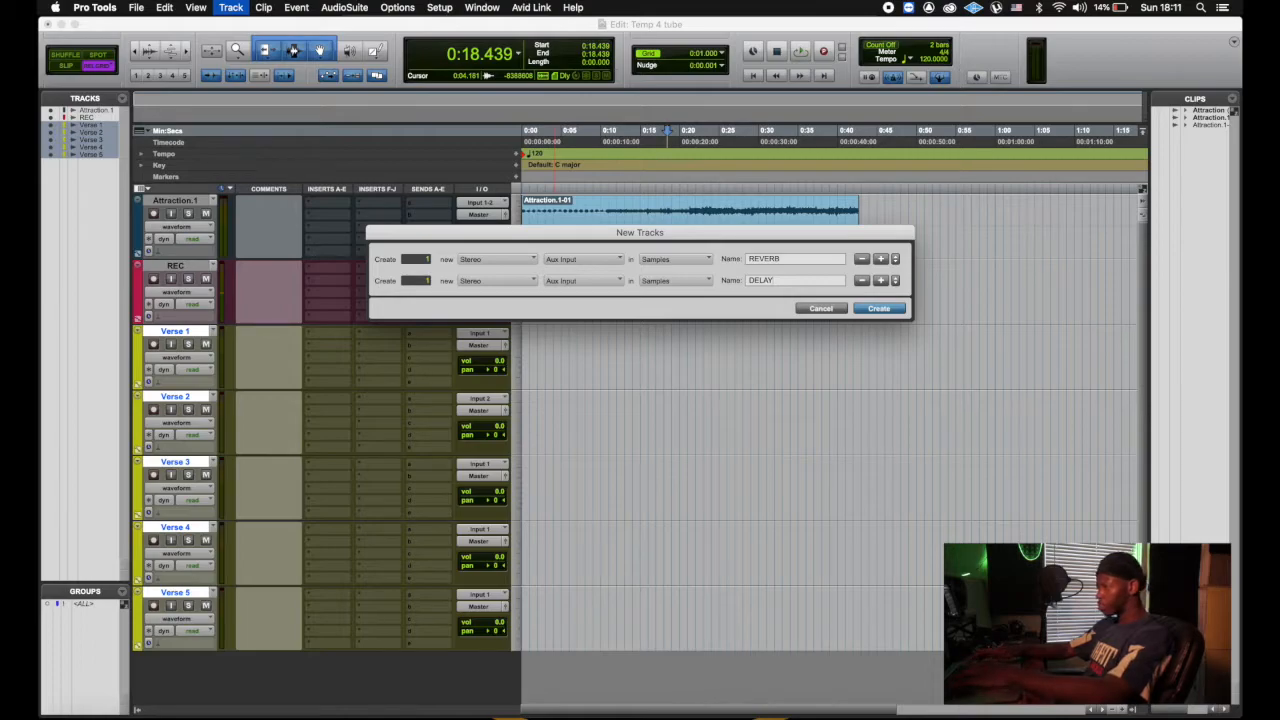
Add a third new-track entry as a stereo Aux Input named DYN
{"action": "key", "text": "super+plus"}
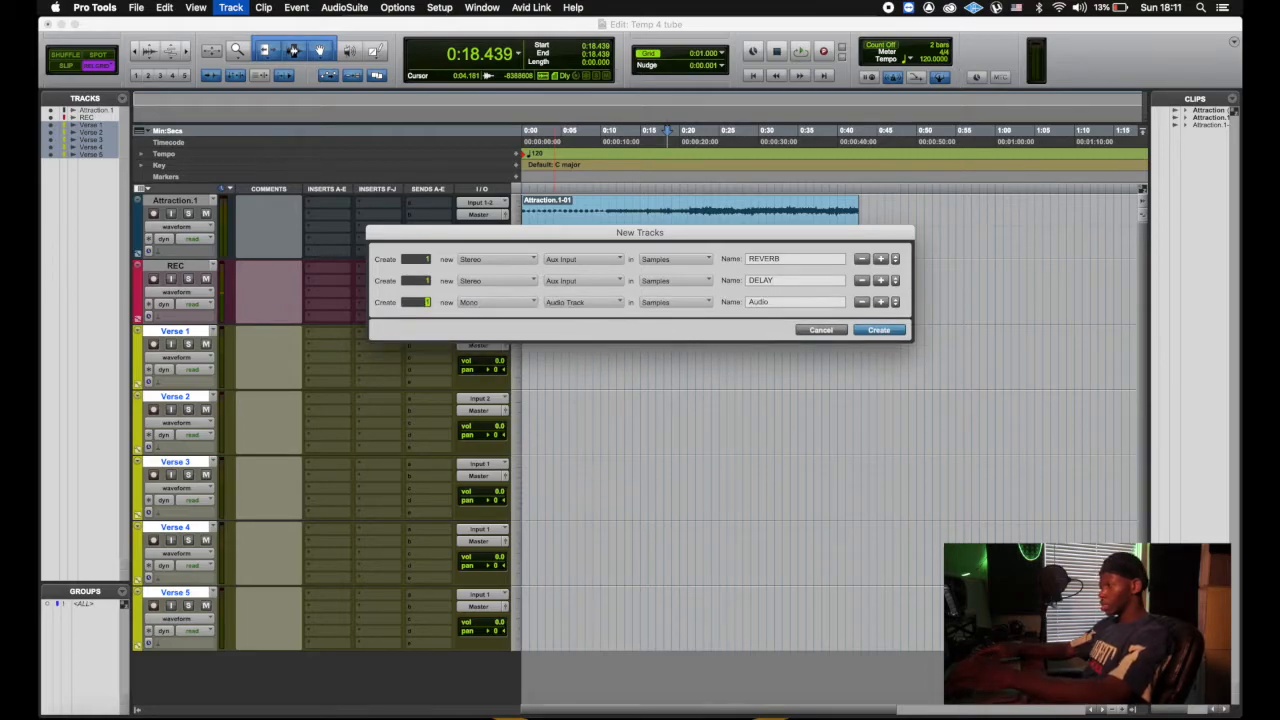
{"action": "key", "text": "Tab"}
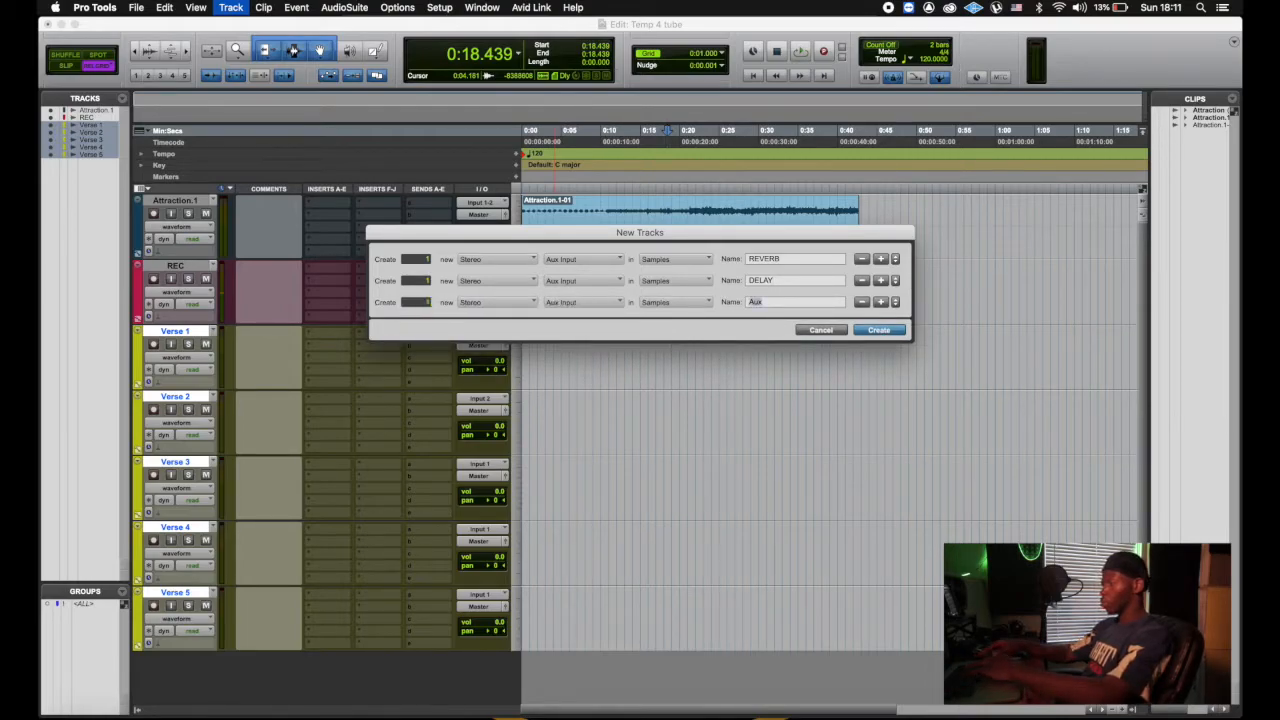
{"action": "type", "text": "DYN"}
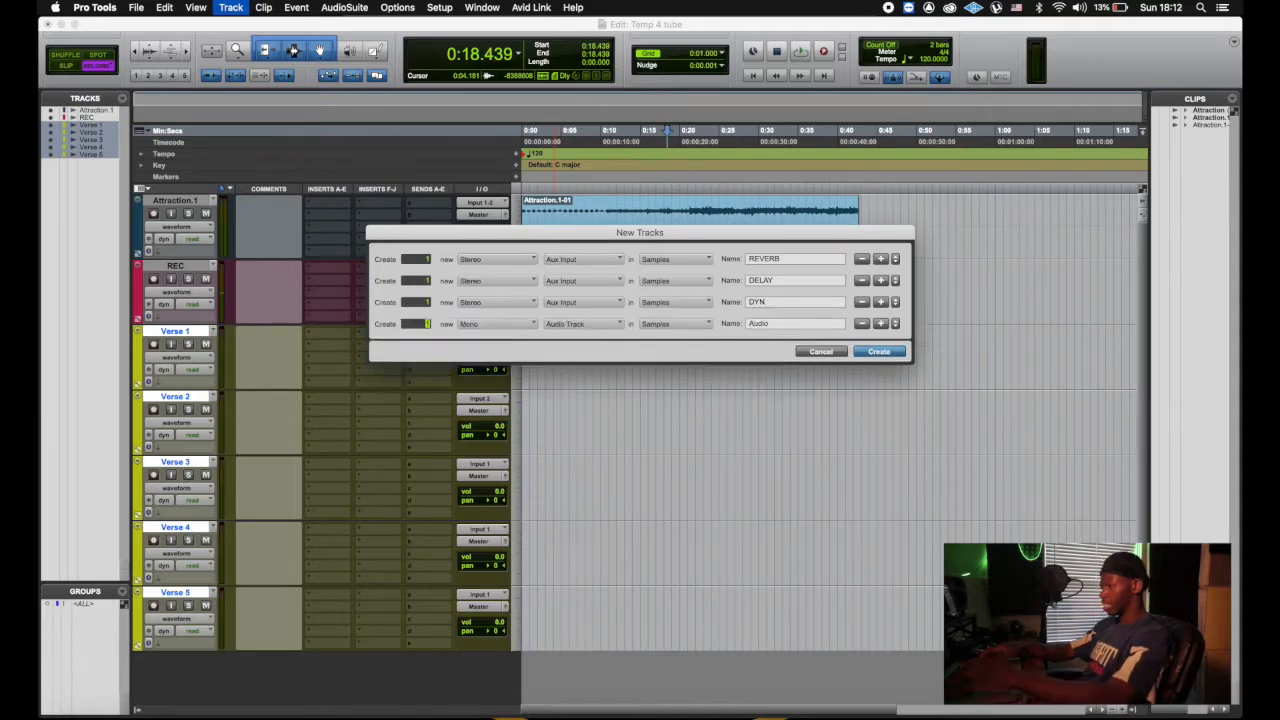
Add a fourth new-track entry as a stereo Master Fader and create all the listed tracks
{"action": "key", "text": "super+Down"}
{"action": "key", "text": "super+Down"}
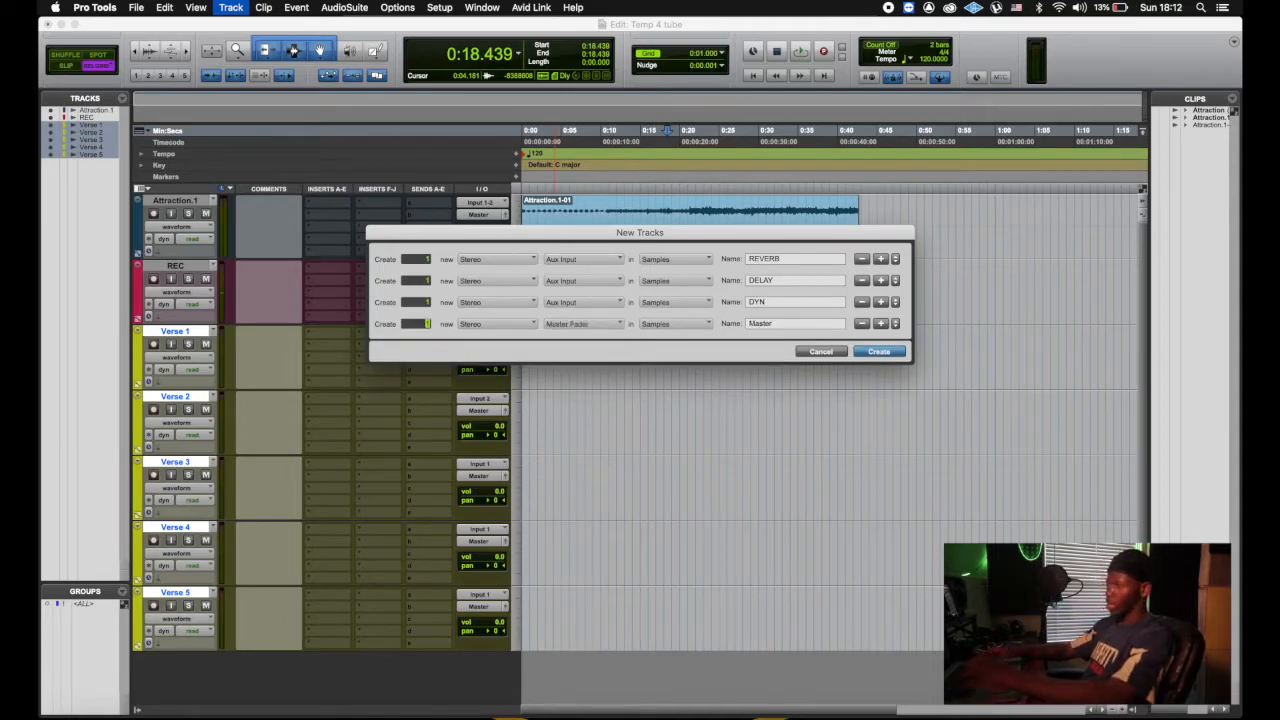
{"action": "key", "text": "Return"}
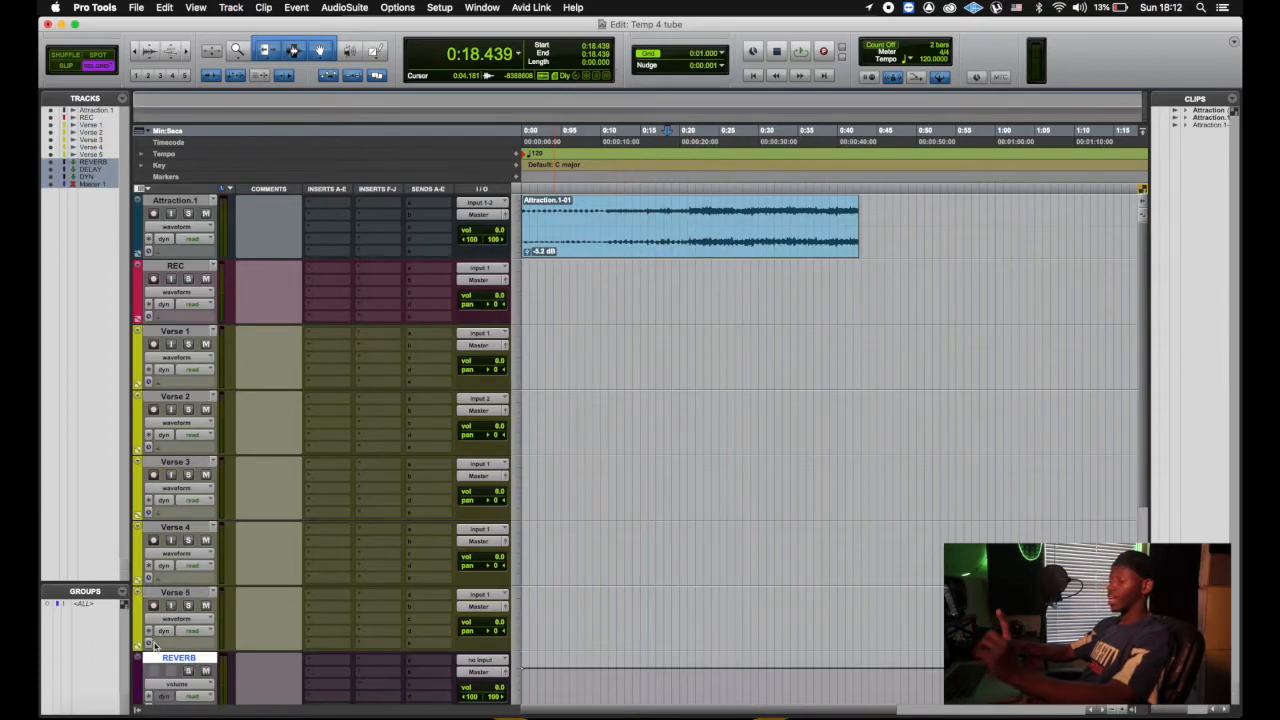
{"action": "scroll", "coordinate": [305, 633], "scroll_direction": "down", "scroll_amount": 5}
{"action": "scroll", "coordinate": [305, 633], "scroll_direction": "down", "scroll_amount": 1}
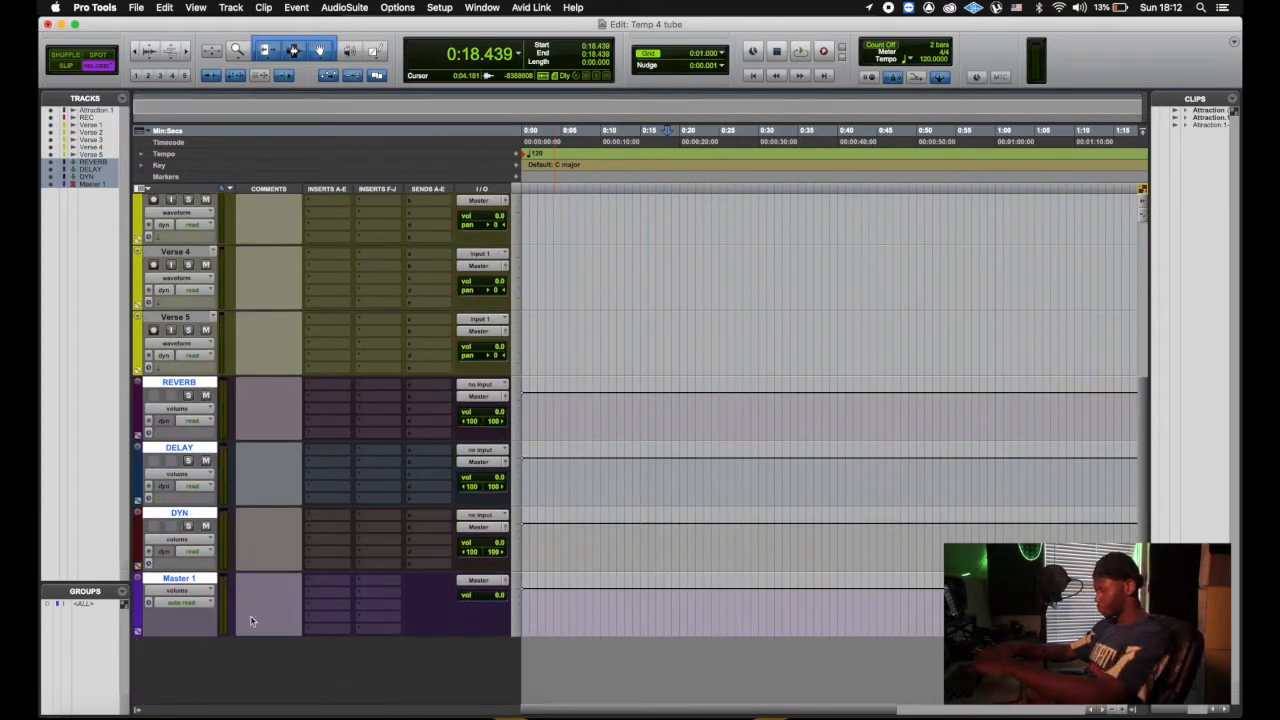
{"action": "left_click", "coordinate": [195, 583]}
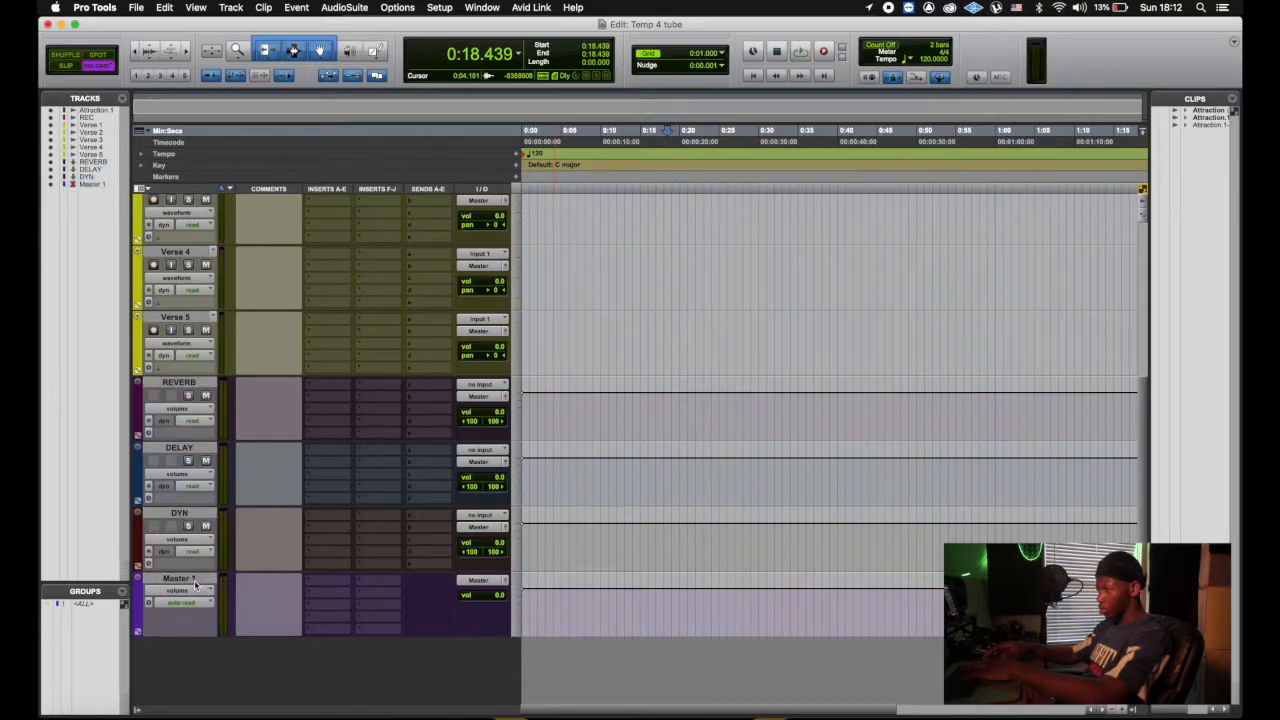
{"action": "left_click", "coordinate": [180, 382]}
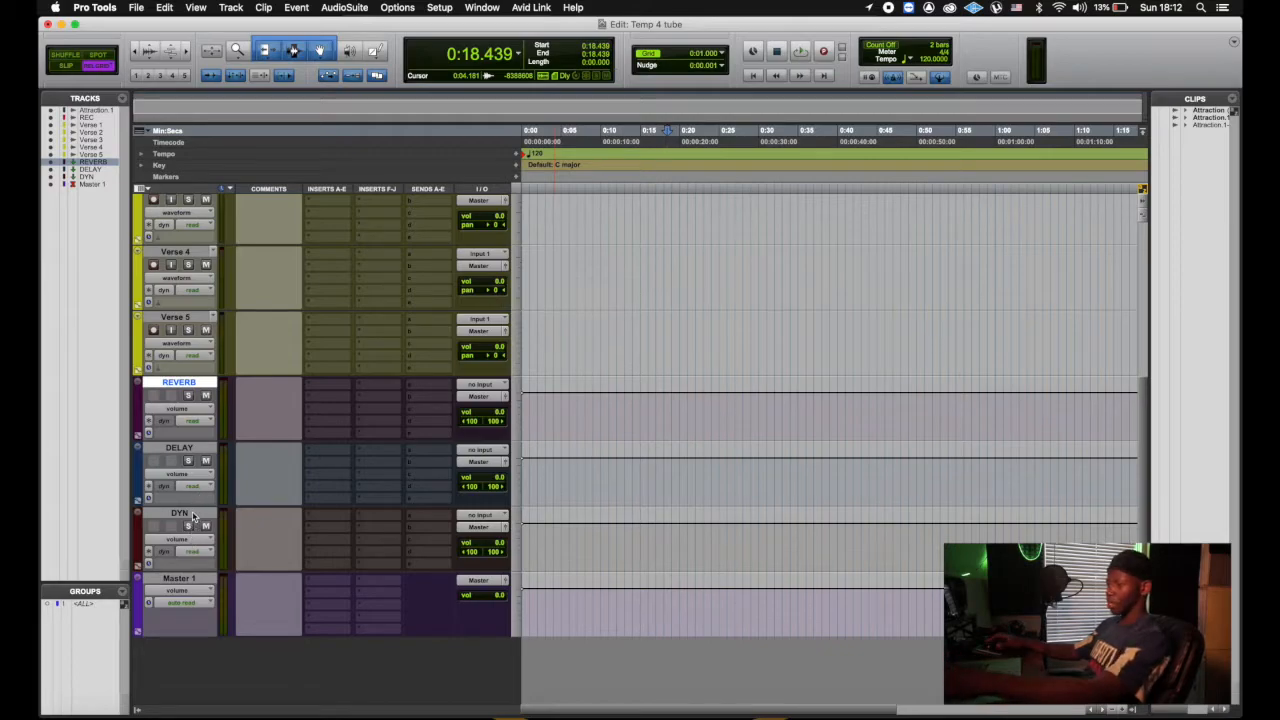
{"action": "left_click", "coordinate": [194, 516], "text": "shift"}
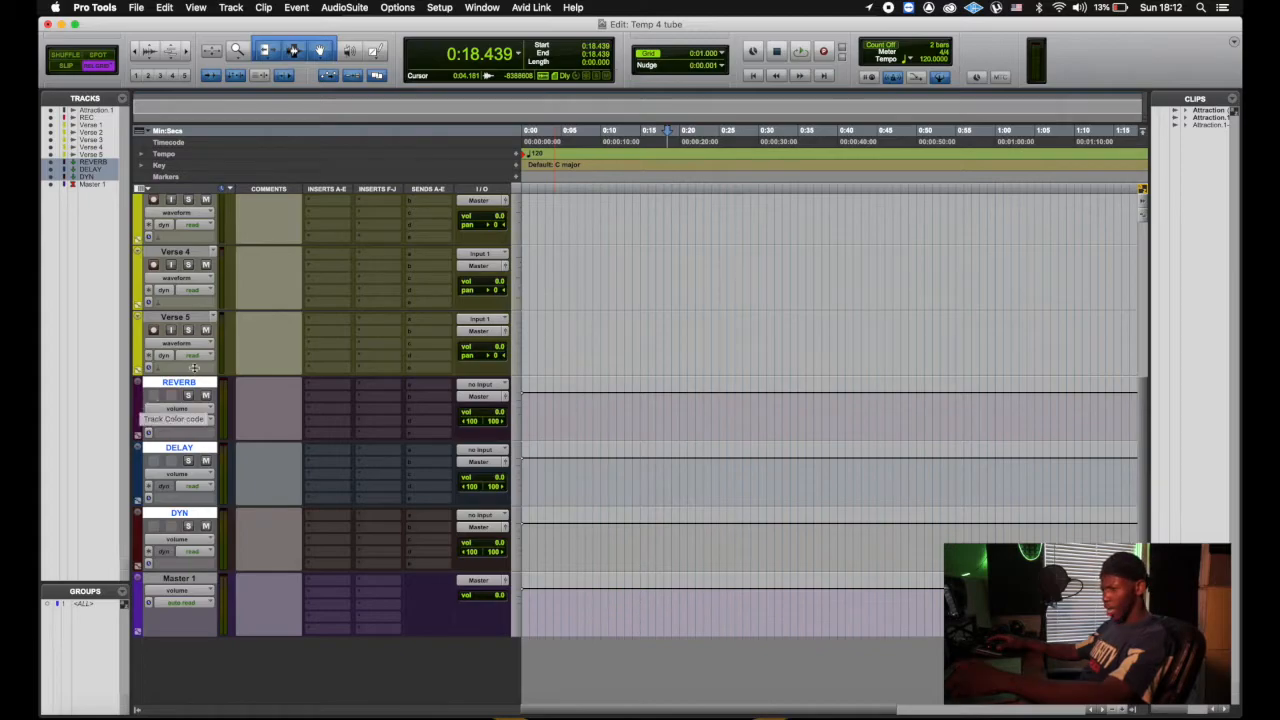
{"action": "scroll", "coordinate": [200, 366], "scroll_direction": "up", "scroll_amount": 5}
{"action": "scroll", "coordinate": [197, 370], "scroll_direction": "down", "scroll_amount": 2}
{"action": "scroll", "coordinate": [197, 370], "scroll_direction": "down", "scroll_amount": 1}
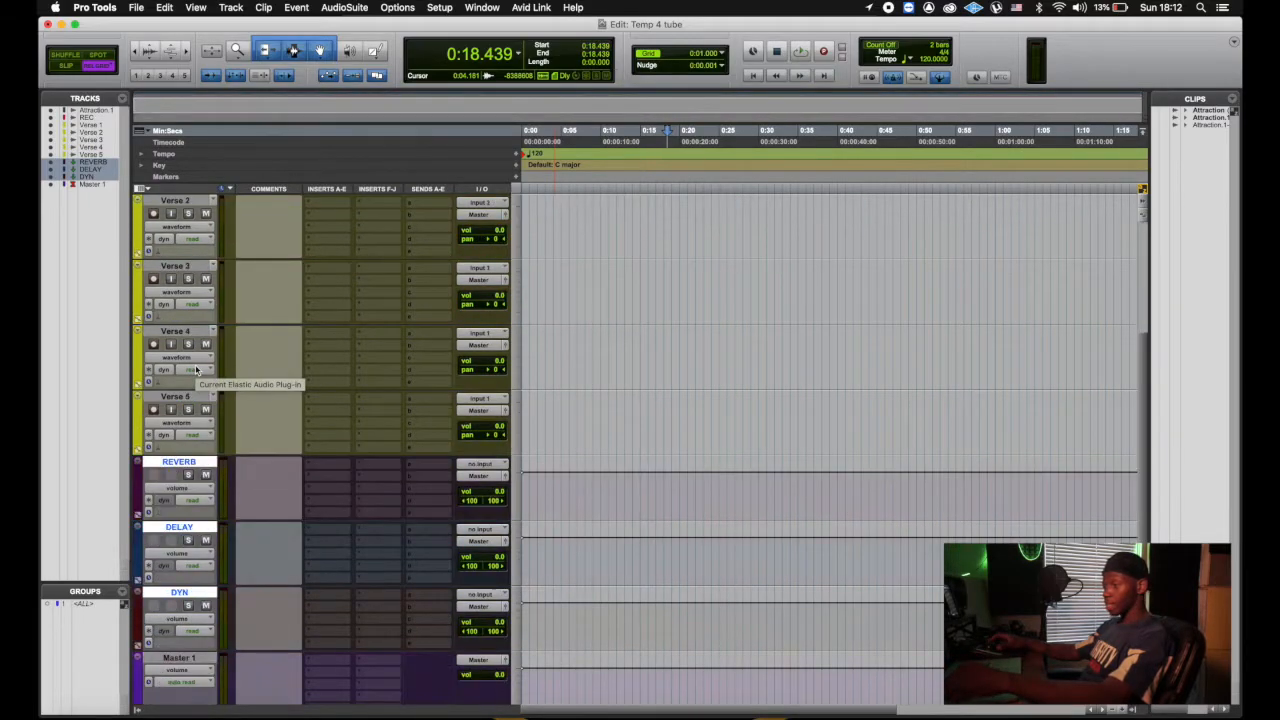
{"action": "left_click", "coordinate": [178, 398]}
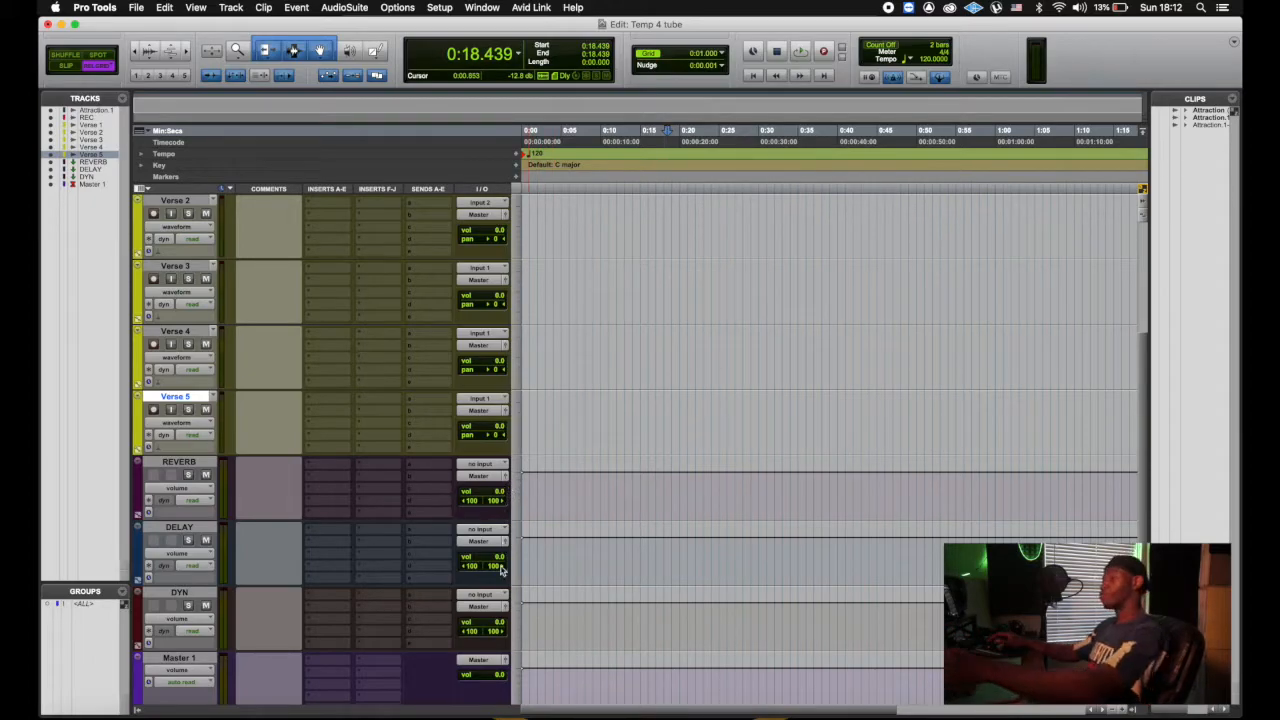
Move the DYN track above REVERB and colour the DYN, REVERB and DELAY tracks orange
{"action": "scroll", "coordinate": [494, 605], "scroll_direction": "down", "scroll_amount": 3}
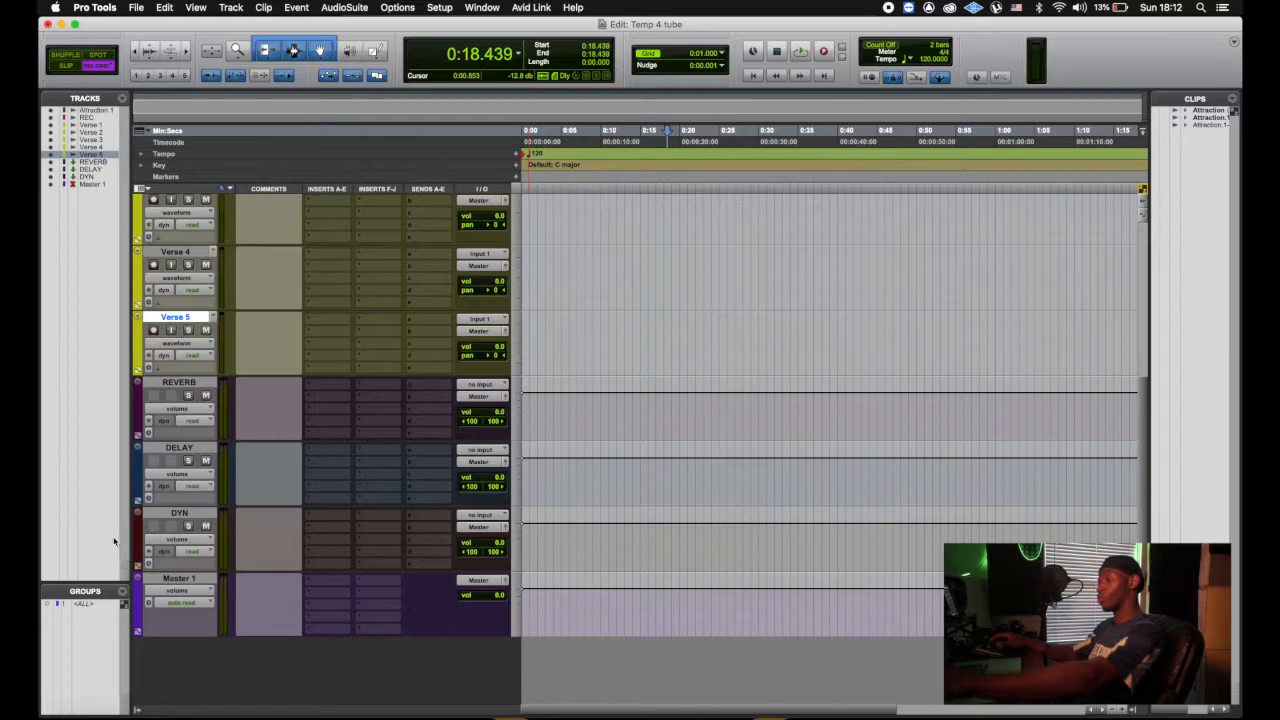
{"action": "left_click_drag", "start_coordinate": [180, 512], "coordinate": [200, 388]}
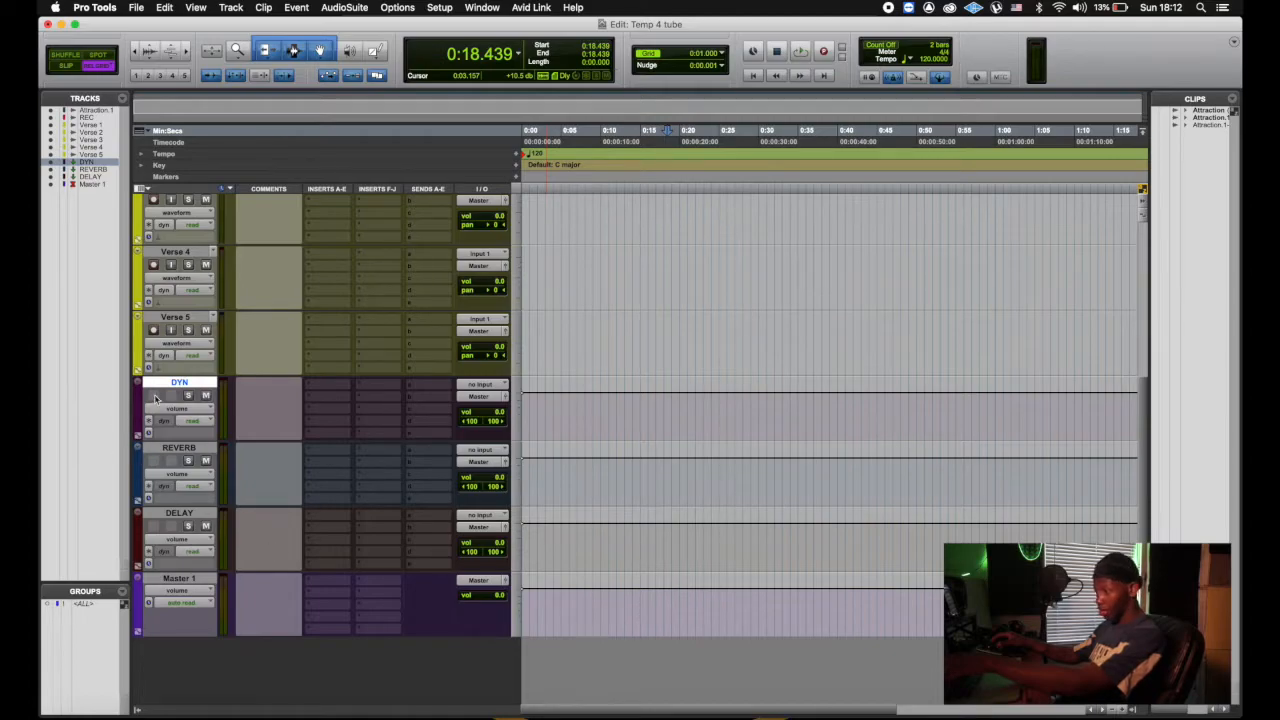
{"action": "left_click", "coordinate": [180, 512], "text": "shift"}
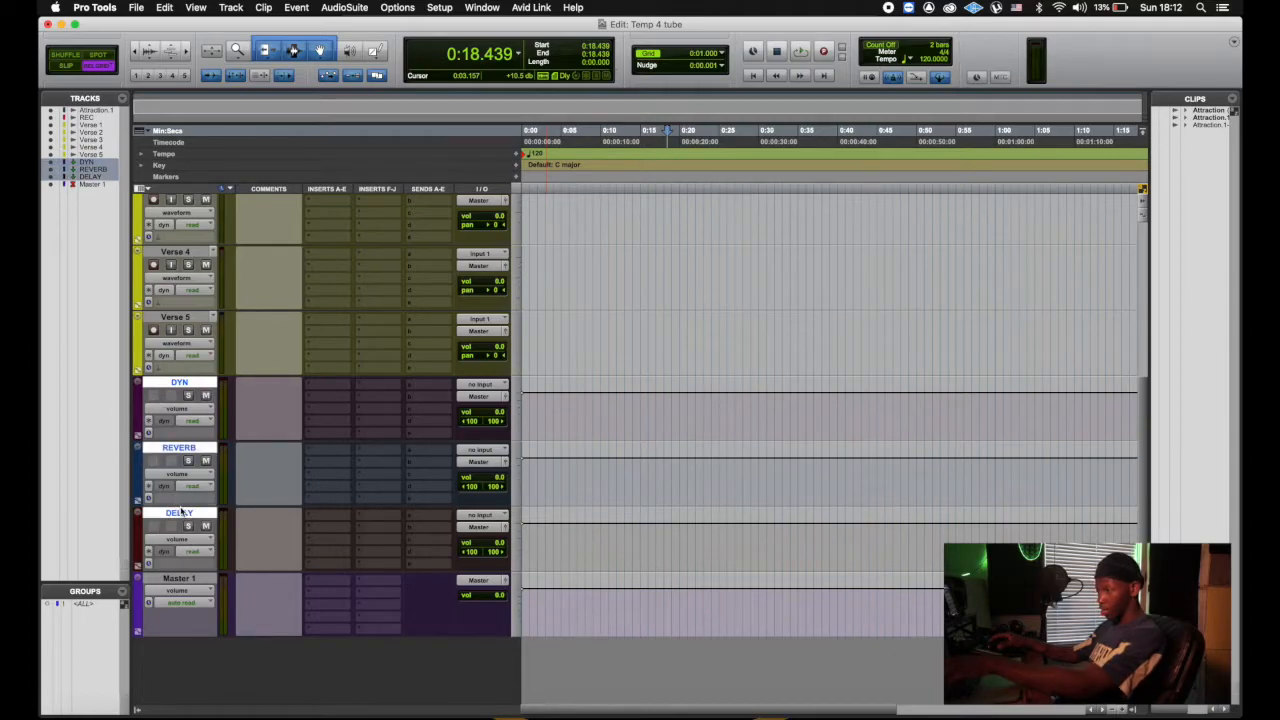
{"action": "double_click", "coordinate": [140, 415]}
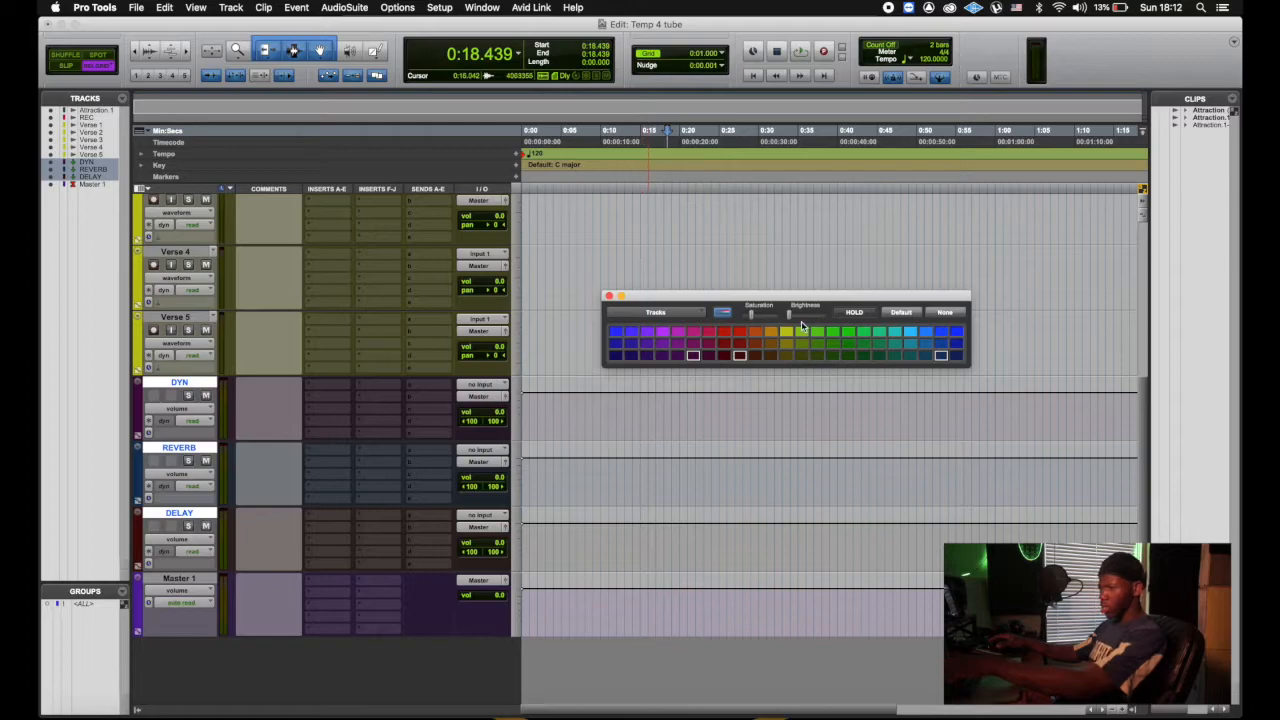
{"action": "left_click", "coordinate": [755, 332]}
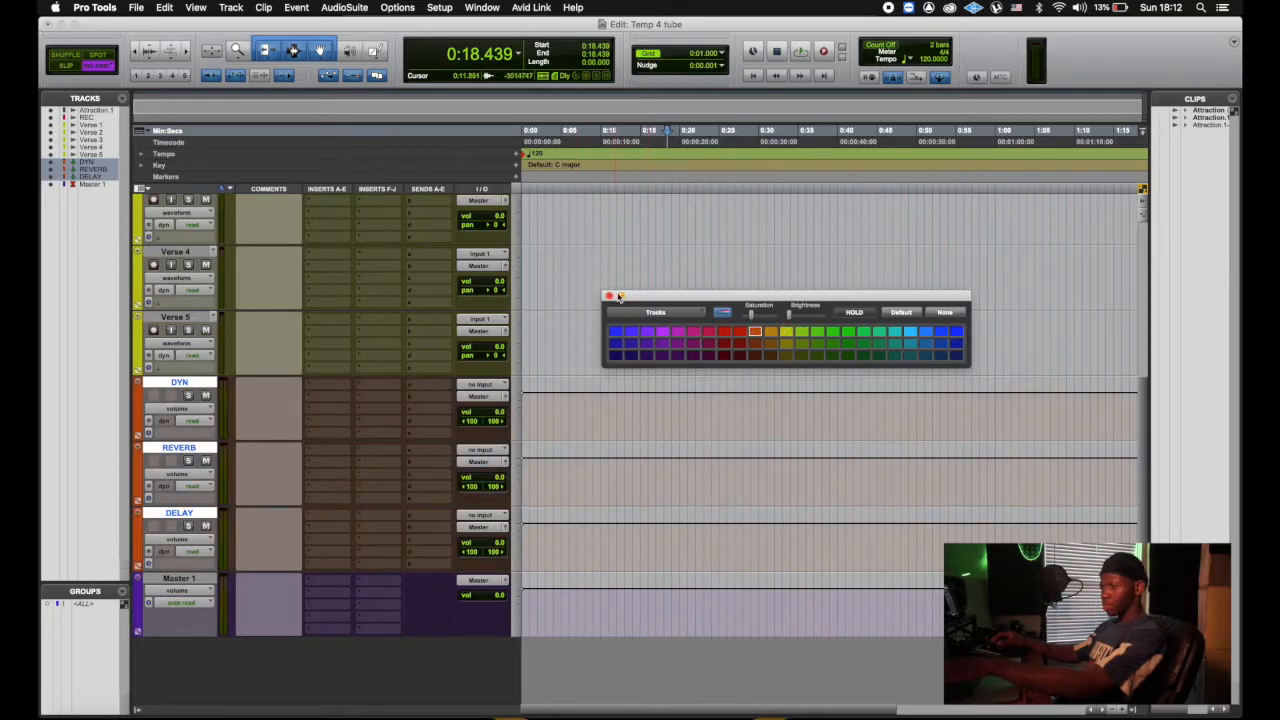
{"action": "left_click", "coordinate": [608, 297]}
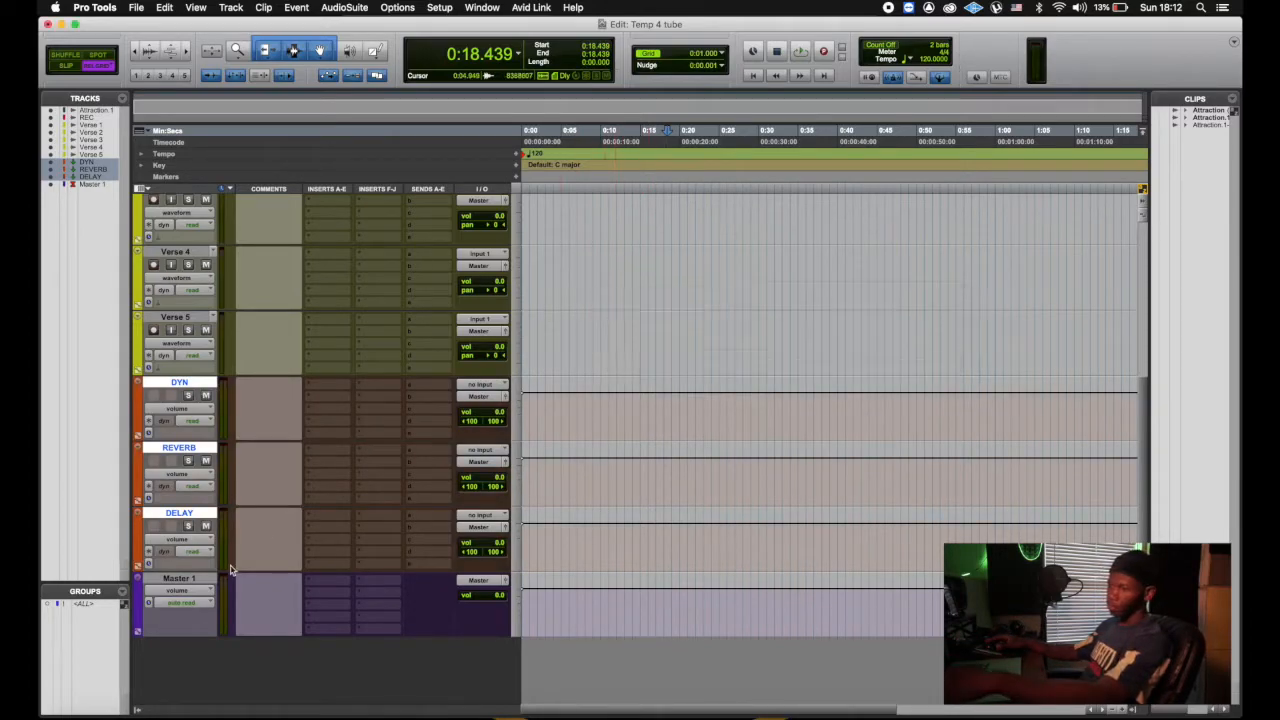
Solo-safe the DYN, REVERB and DELAY tracks, testing it by briefly soloing Verse 5
{"action": "left_click", "coordinate": [191, 385], "text": "super"}
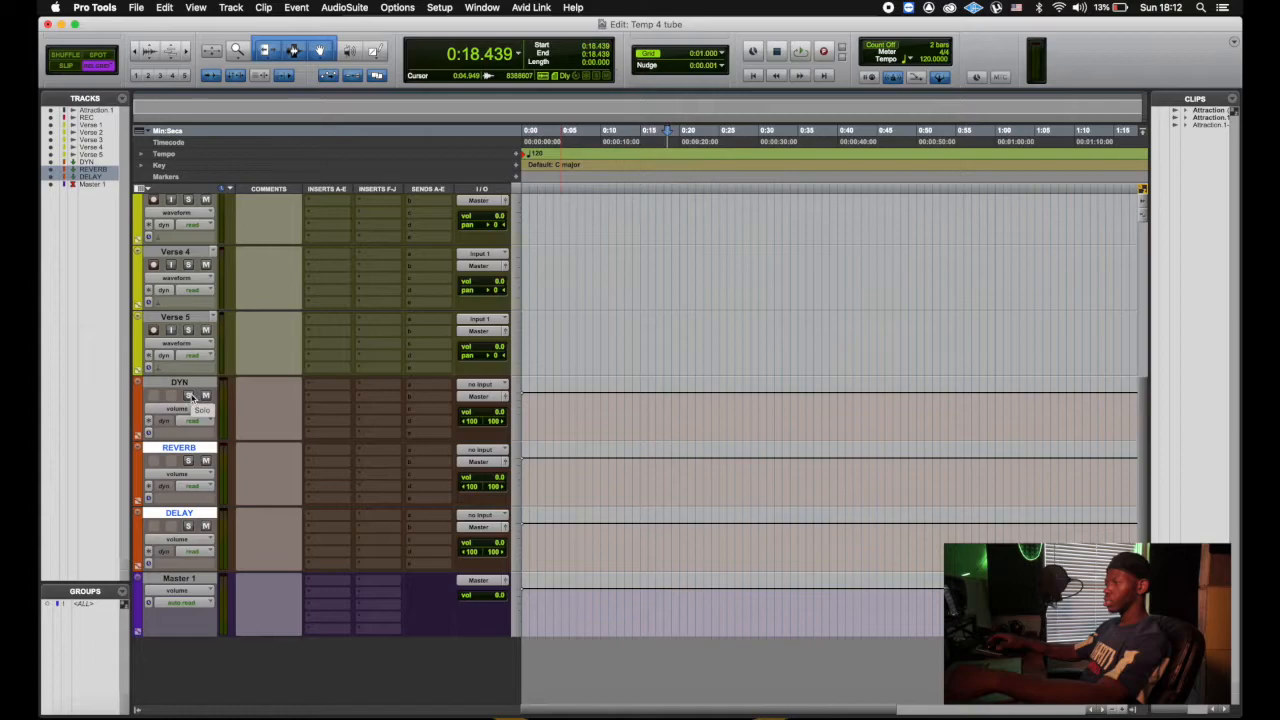
{"action": "left_click", "coordinate": [190, 331]}
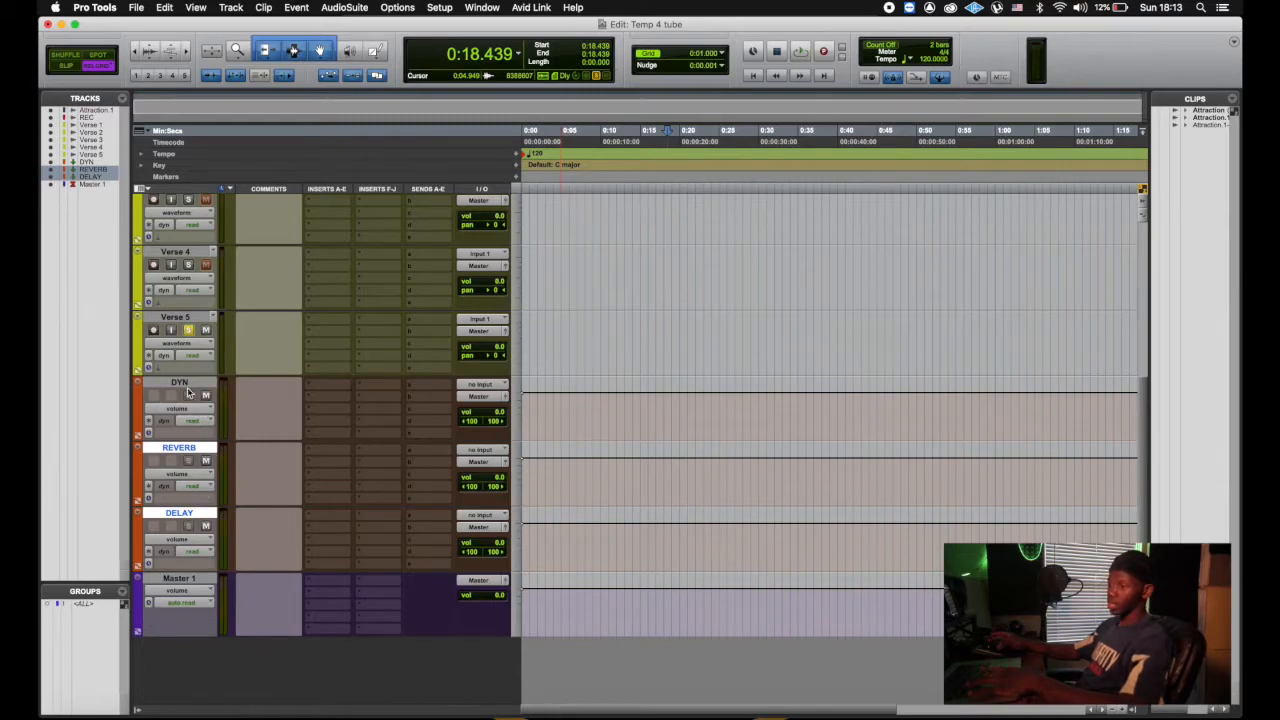
{"action": "left_click", "coordinate": [188, 331]}
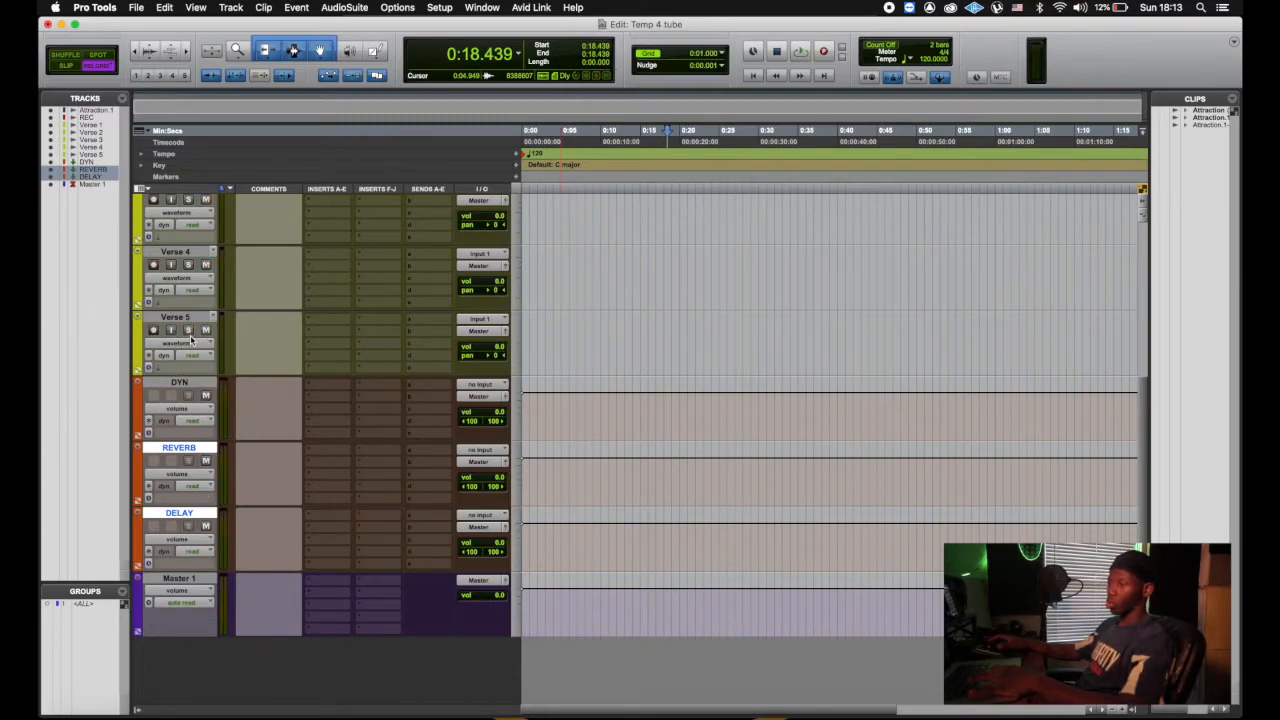
{"action": "left_click", "coordinate": [186, 452]}
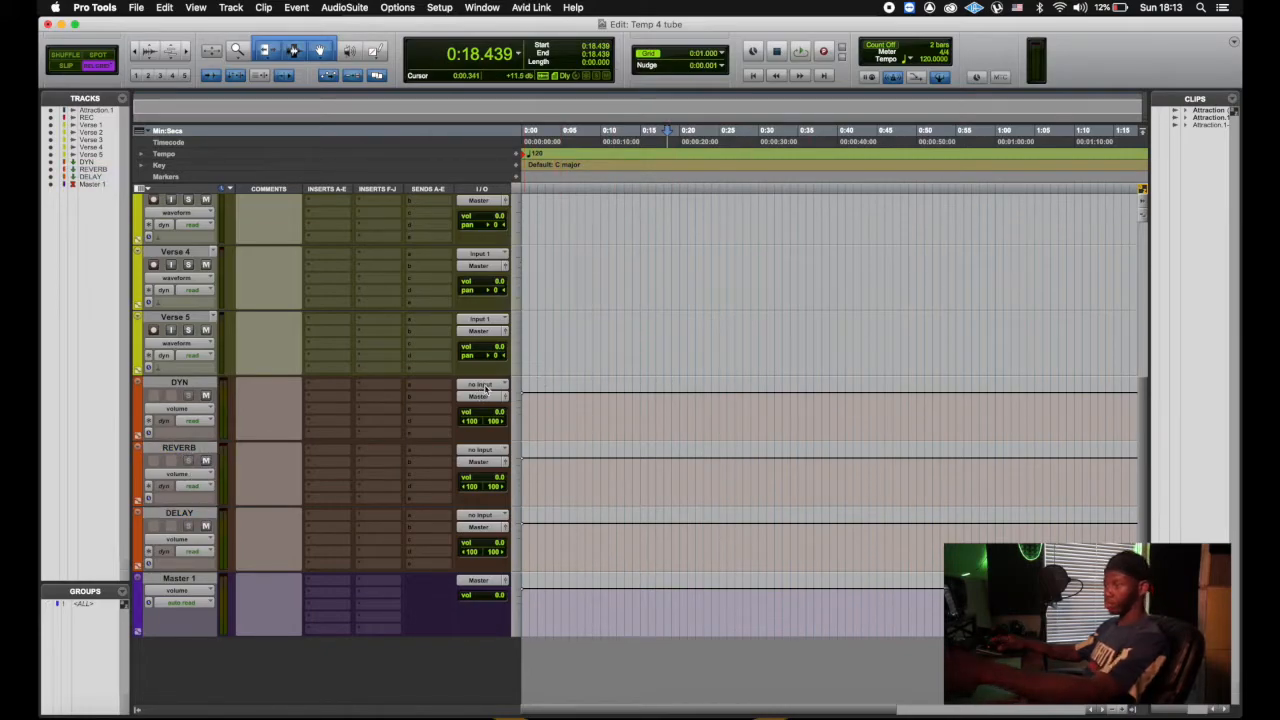
Set the DYN track's input to the Dyn (Stereo) bus and the REVERB track's input to the Reverb (Stereo) bus
{"action": "left_click", "coordinate": [485, 388]}
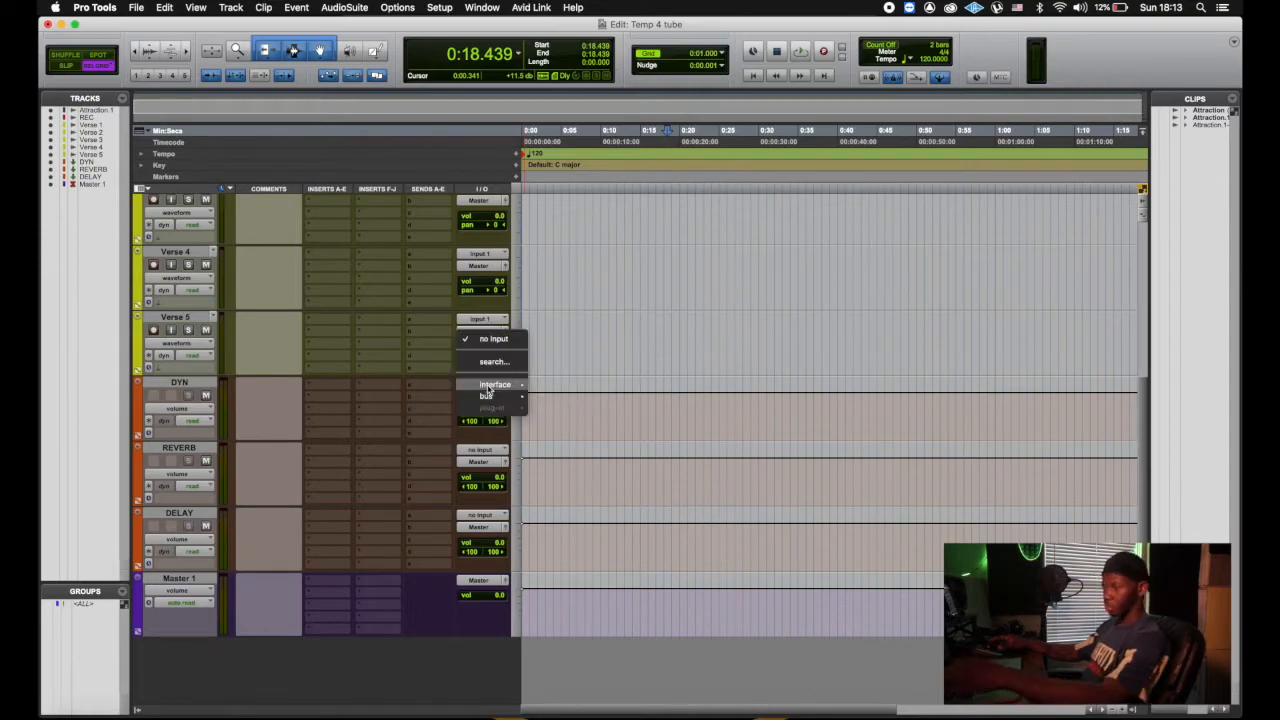
{"action": "mouse_move", "coordinate": [487, 397]}
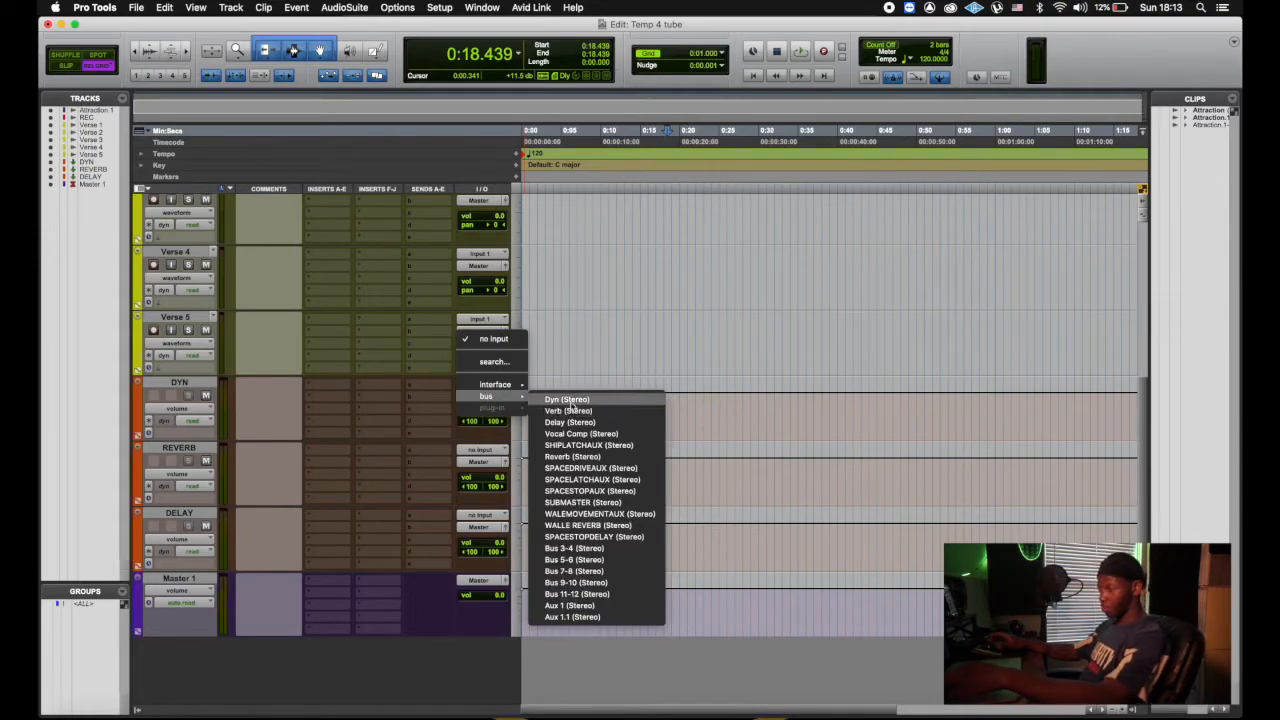
{"action": "left_click", "coordinate": [566, 399]}
{"action": "left_click", "coordinate": [497, 453]}
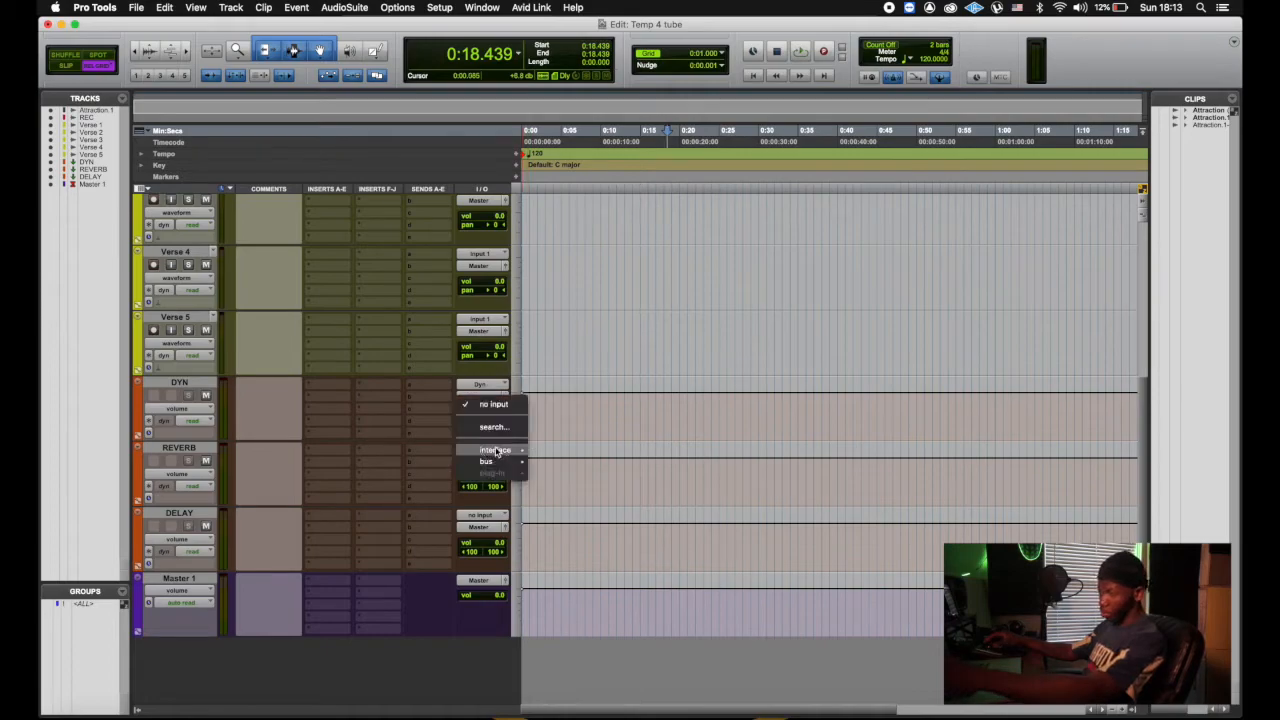
{"action": "mouse_move", "coordinate": [487, 461]}
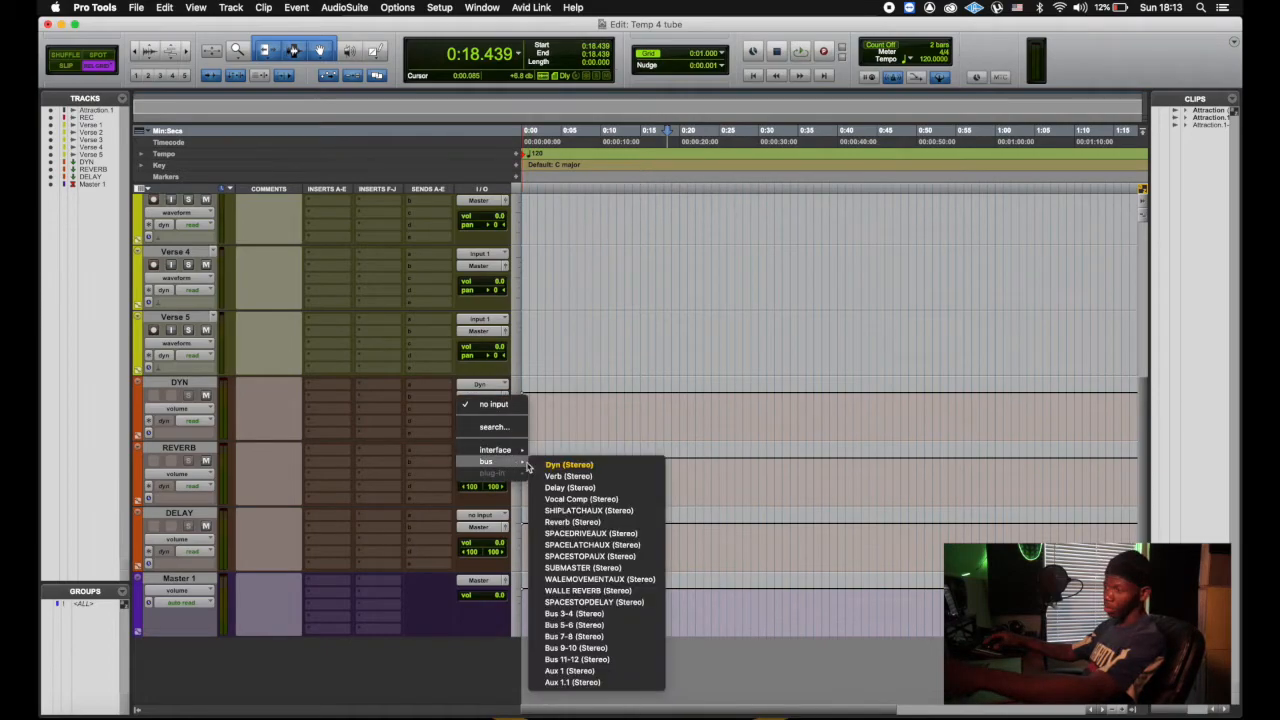
{"action": "left_click", "coordinate": [578, 522]}
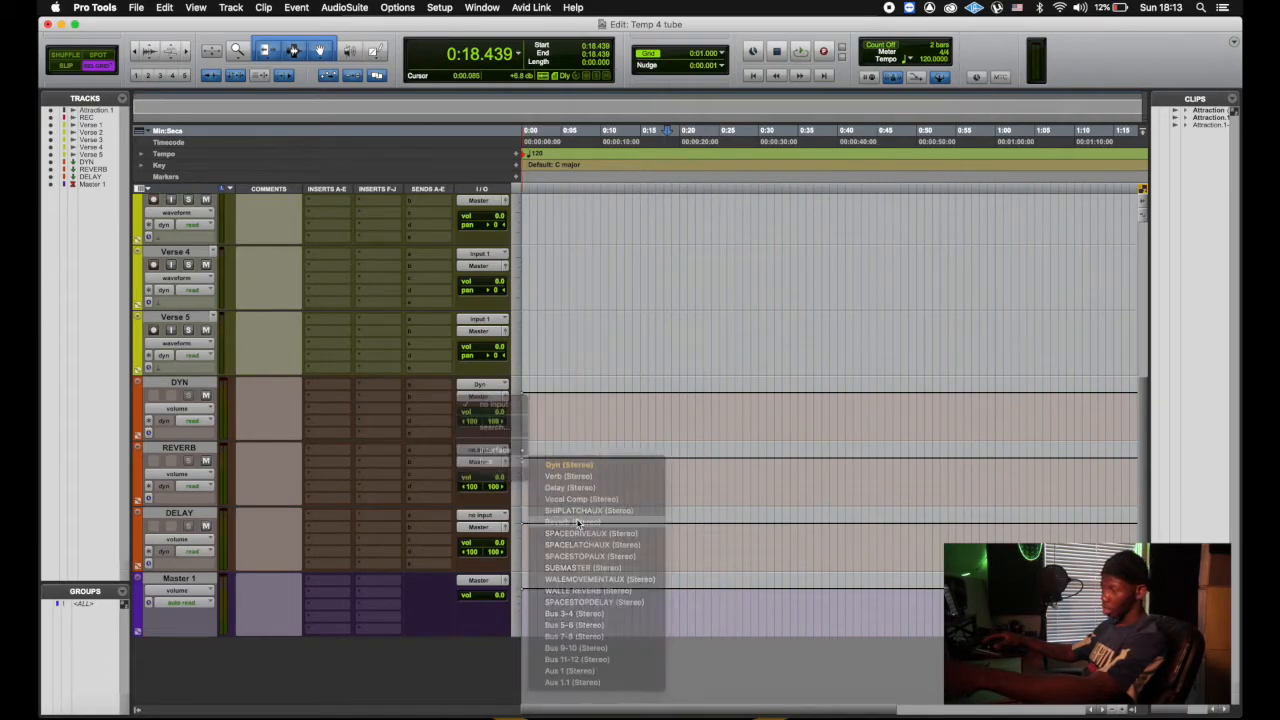
Set the DELAY track's input to the Vocal Comp (Stereo) bus
{"action": "left_click", "coordinate": [495, 518]}
{"action": "left_click", "coordinate": [462, 517]}
{"action": "left_click", "coordinate": [481, 516]}
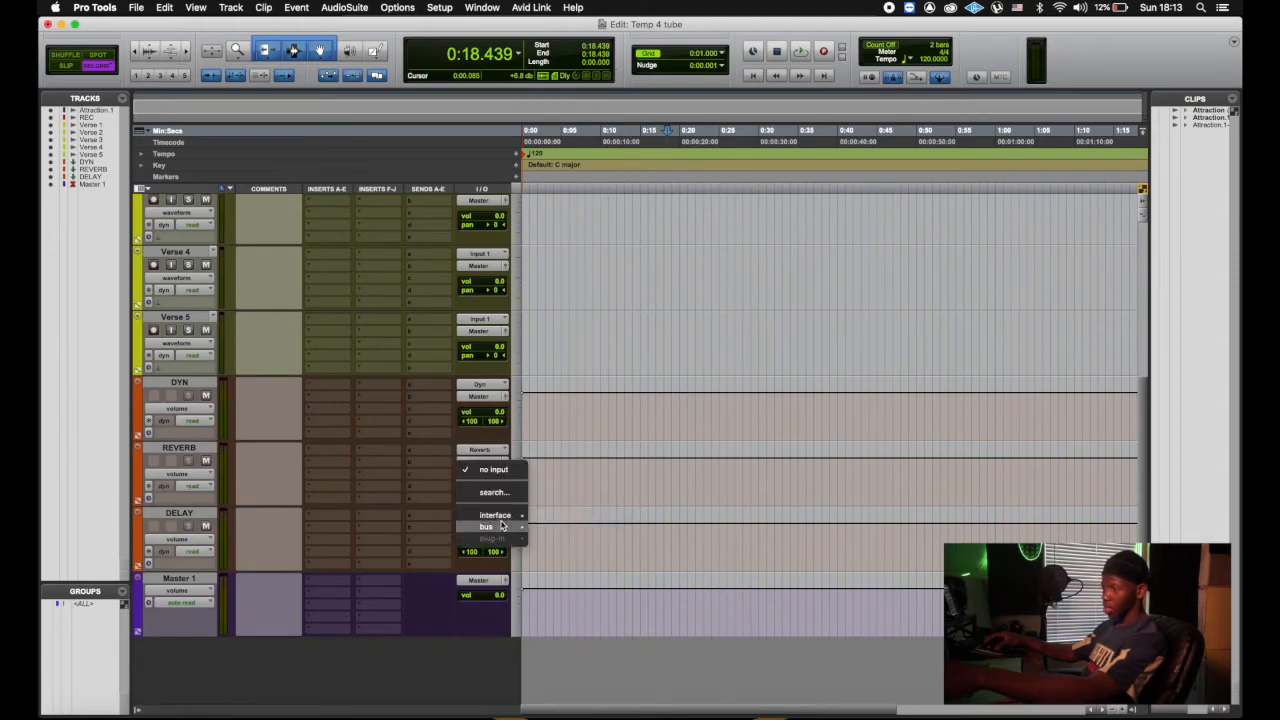
{"action": "mouse_move", "coordinate": [487, 527]}
{"action": "left_click", "coordinate": [581, 524]}
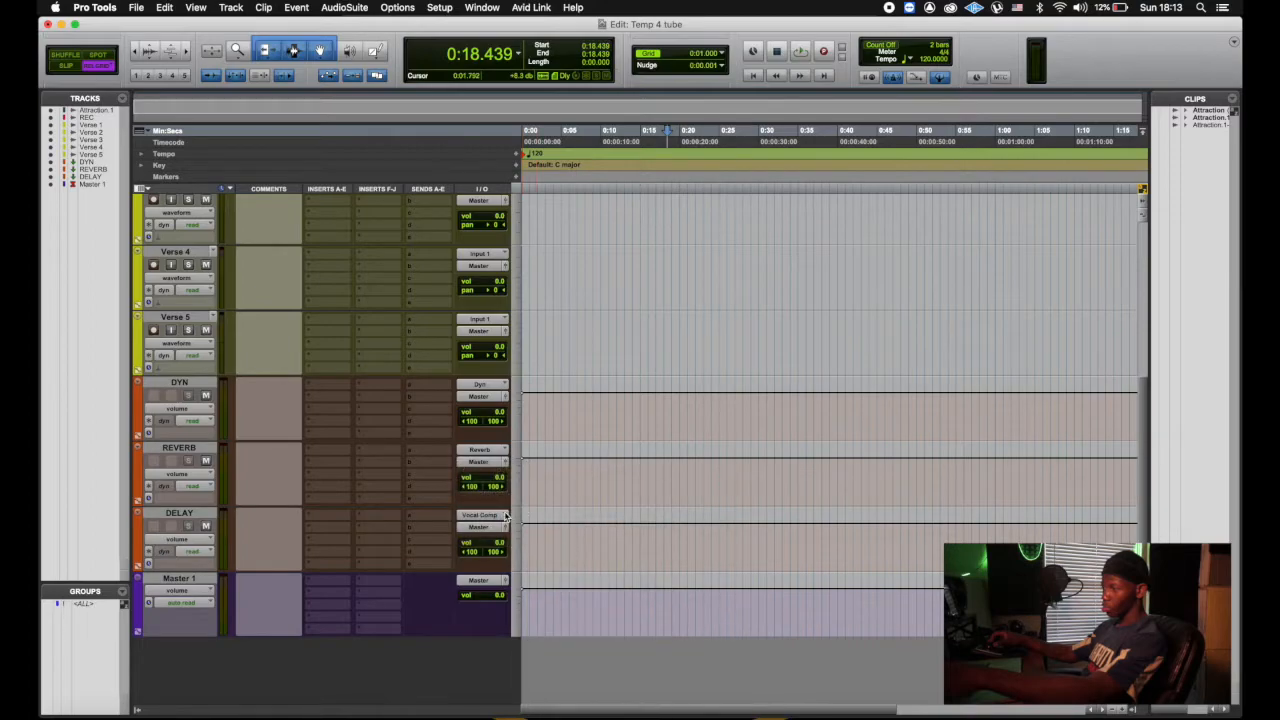
Rename the DELAY track's input bus to Delay
{"action": "right_click", "coordinate": [487, 516]}
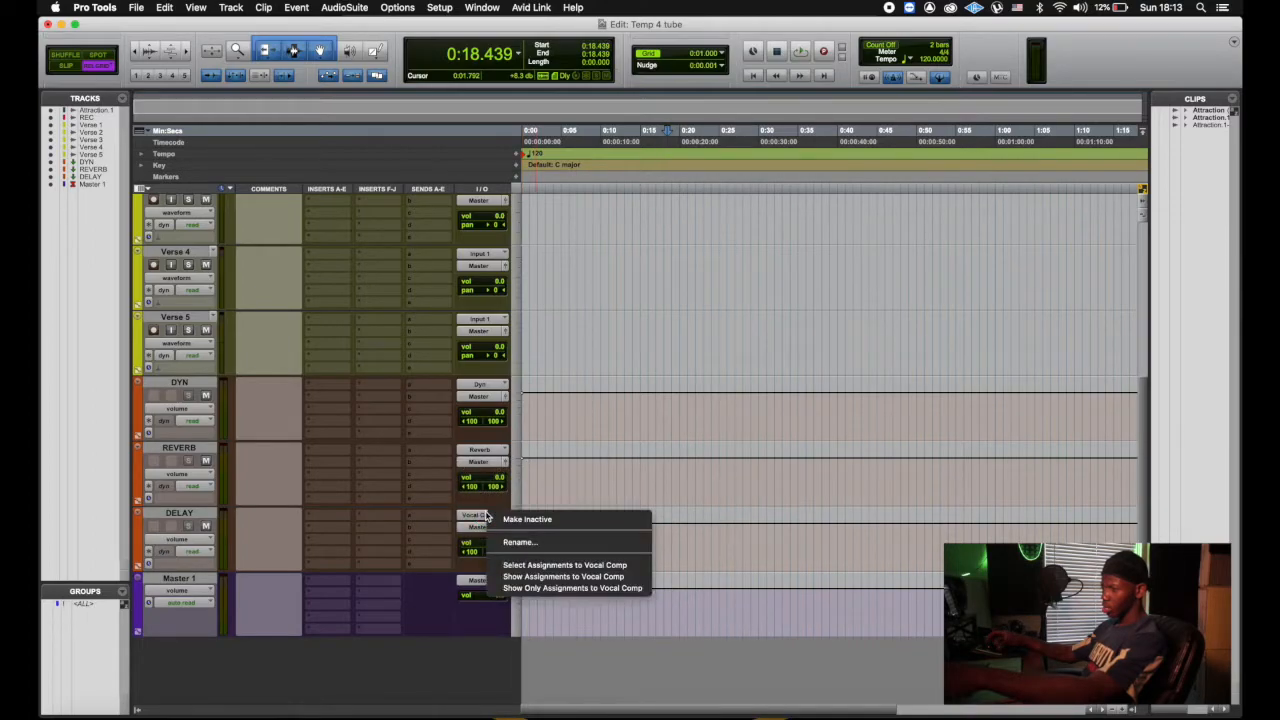
{"action": "left_click", "coordinate": [545, 540]}
{"action": "type", "text": "DE"}
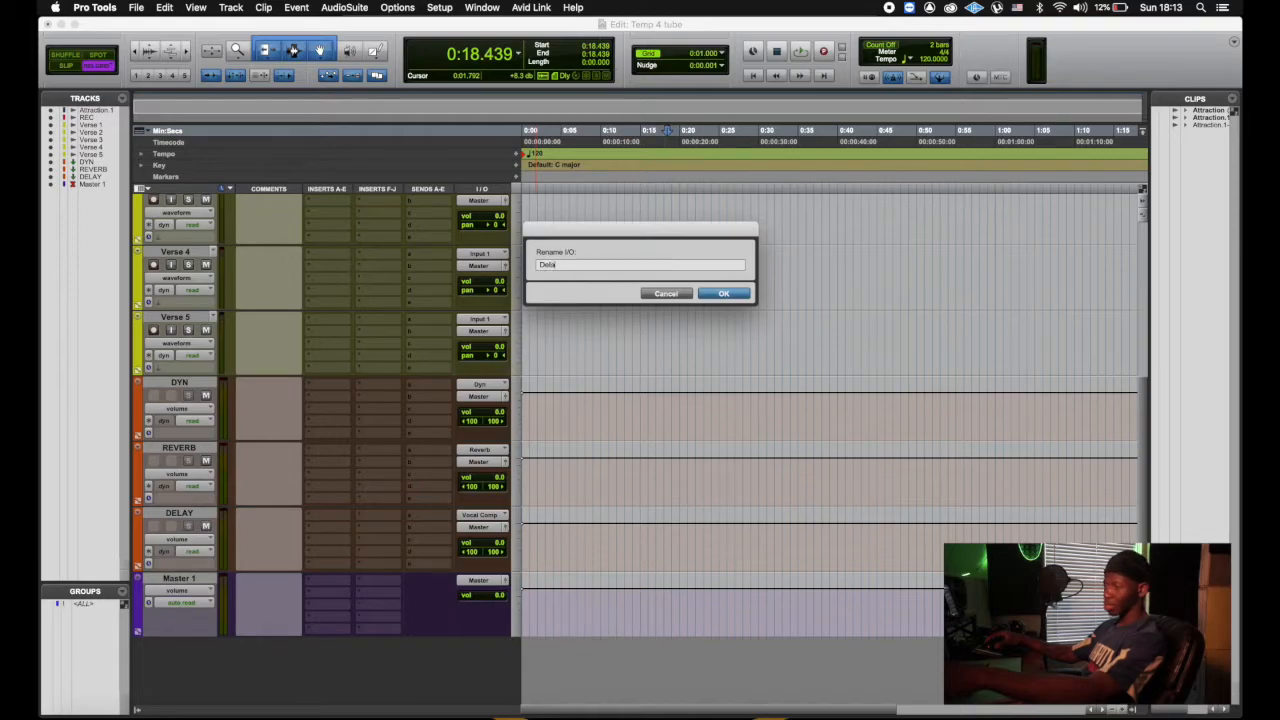
{"action": "type", "text": "lay"}
{"action": "key", "text": "Return"}
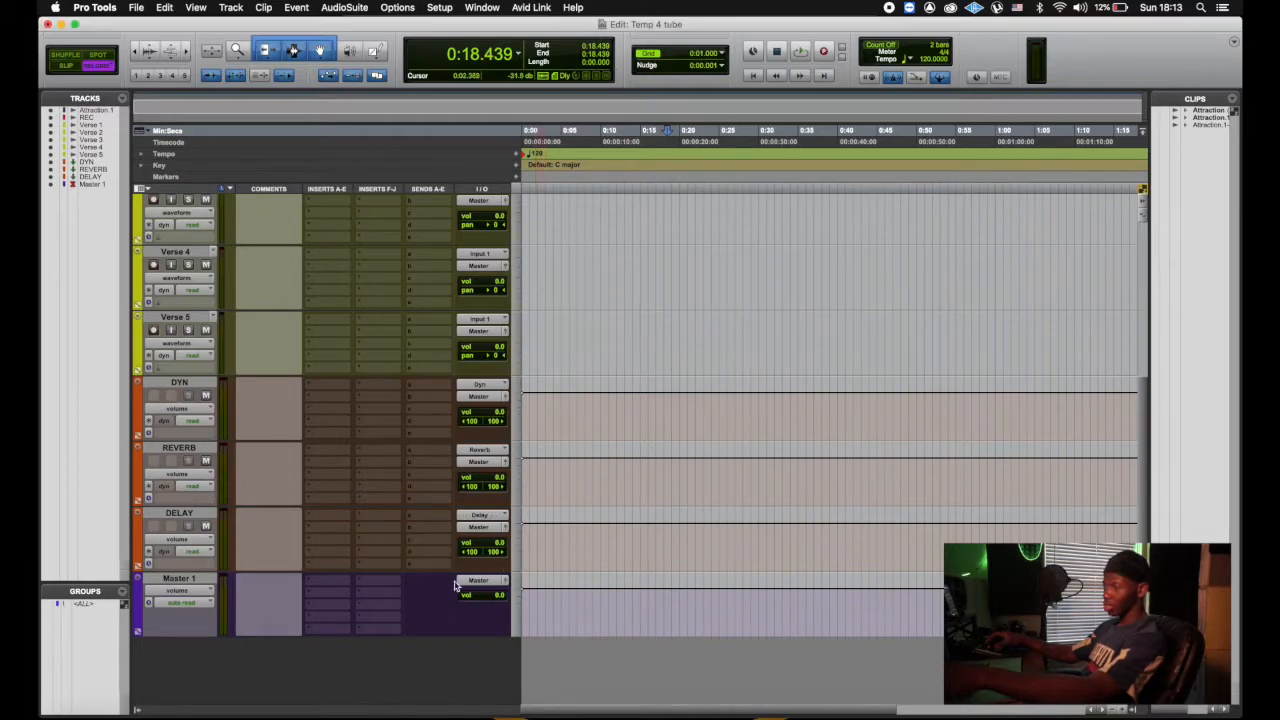
Colour the Master 1 track dark red
{"action": "left_click", "coordinate": [140, 600]}
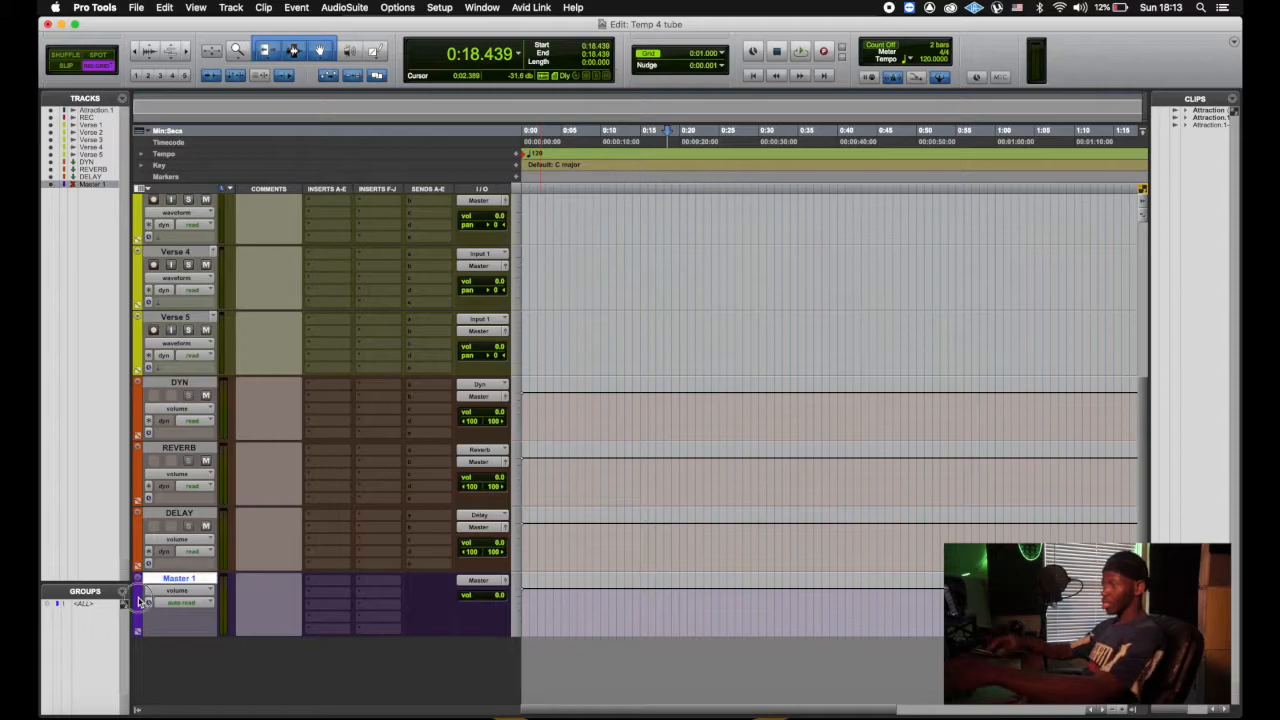
{"action": "double_click", "coordinate": [138, 601]}
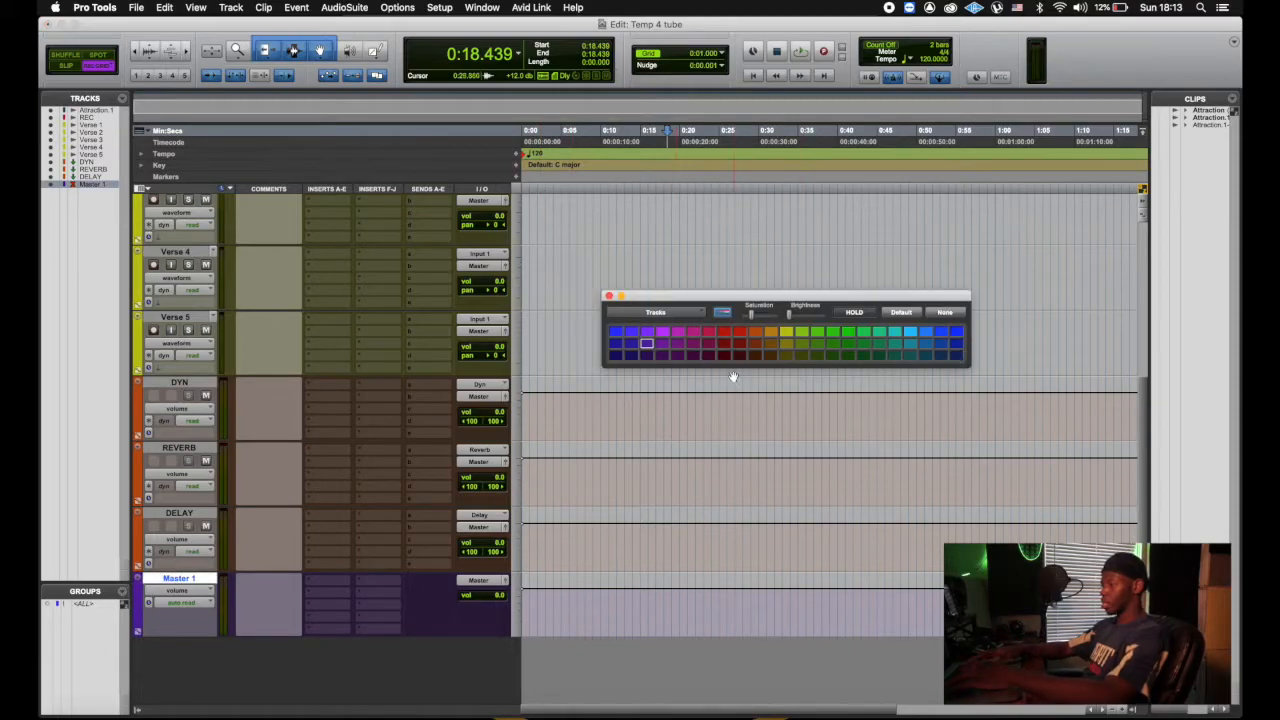
{"action": "left_click", "coordinate": [729, 346]}
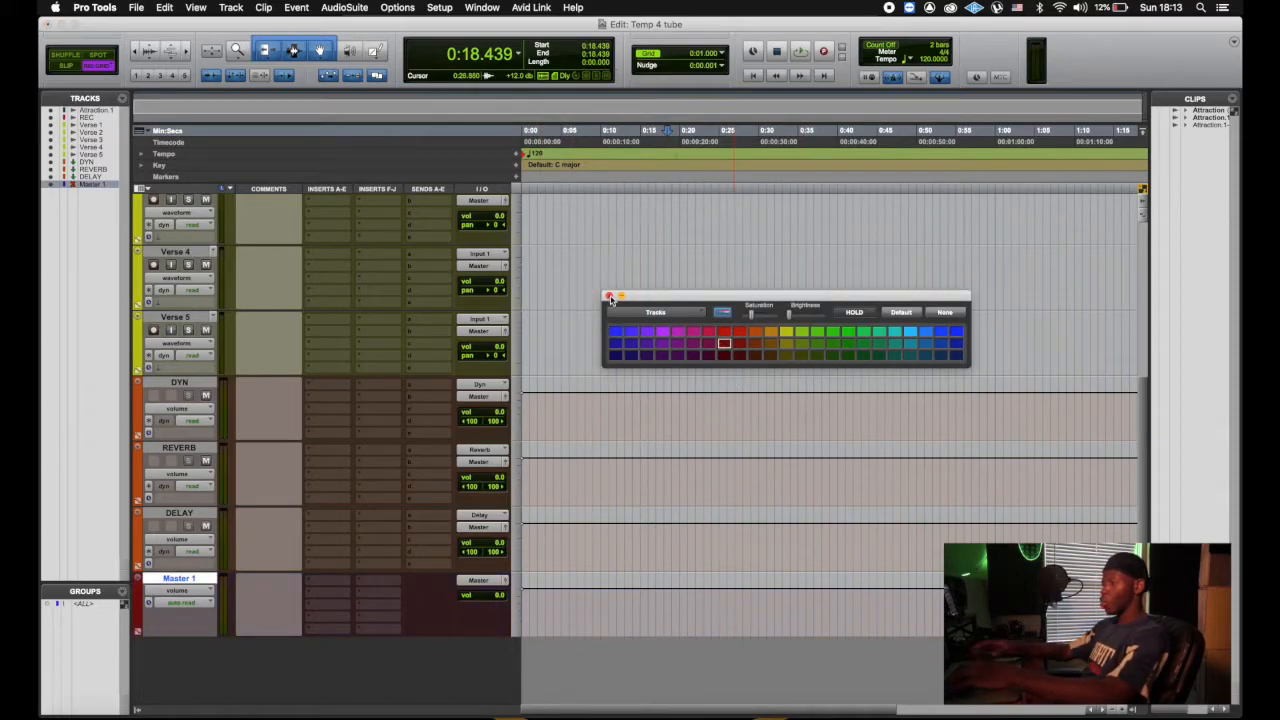
{"action": "left_click", "coordinate": [608, 296]}
{"action": "scroll", "coordinate": [146, 474], "scroll_direction": "up", "scroll_amount": 5}
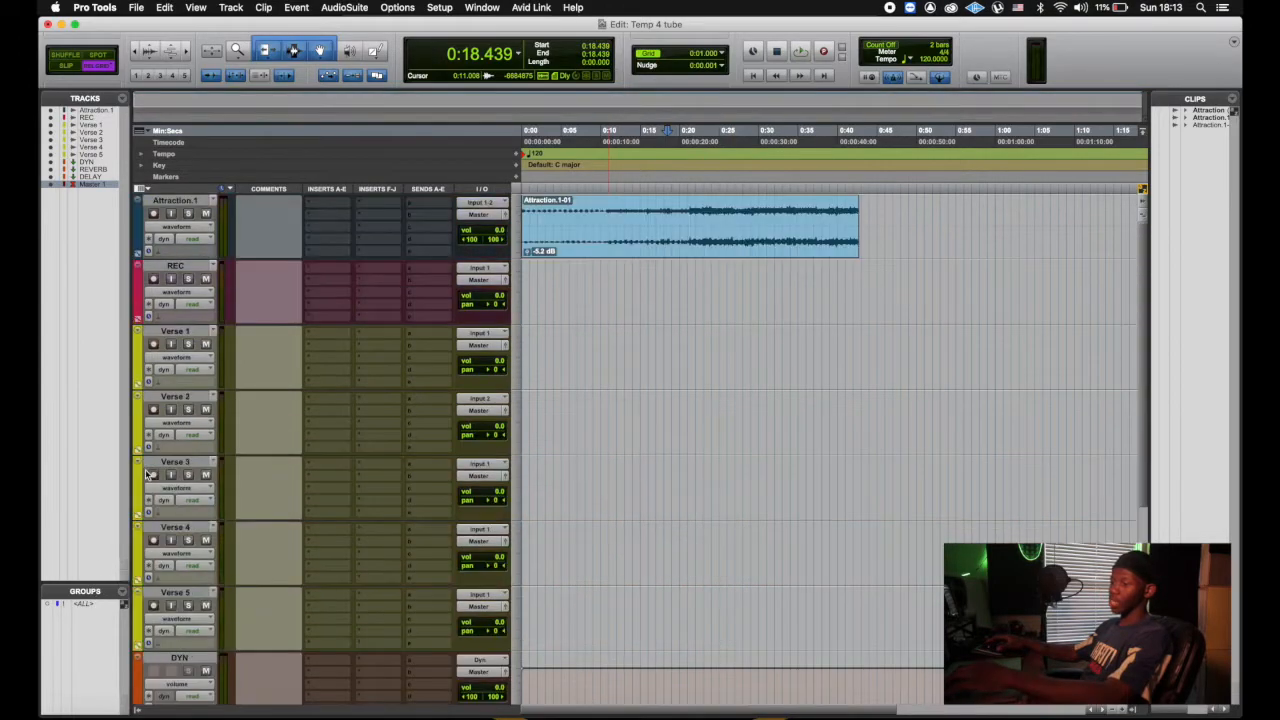
Record-arm the REC track, examine its signal on the track and master meters, and disarm it
{"action": "left_click", "coordinate": [153, 280]}
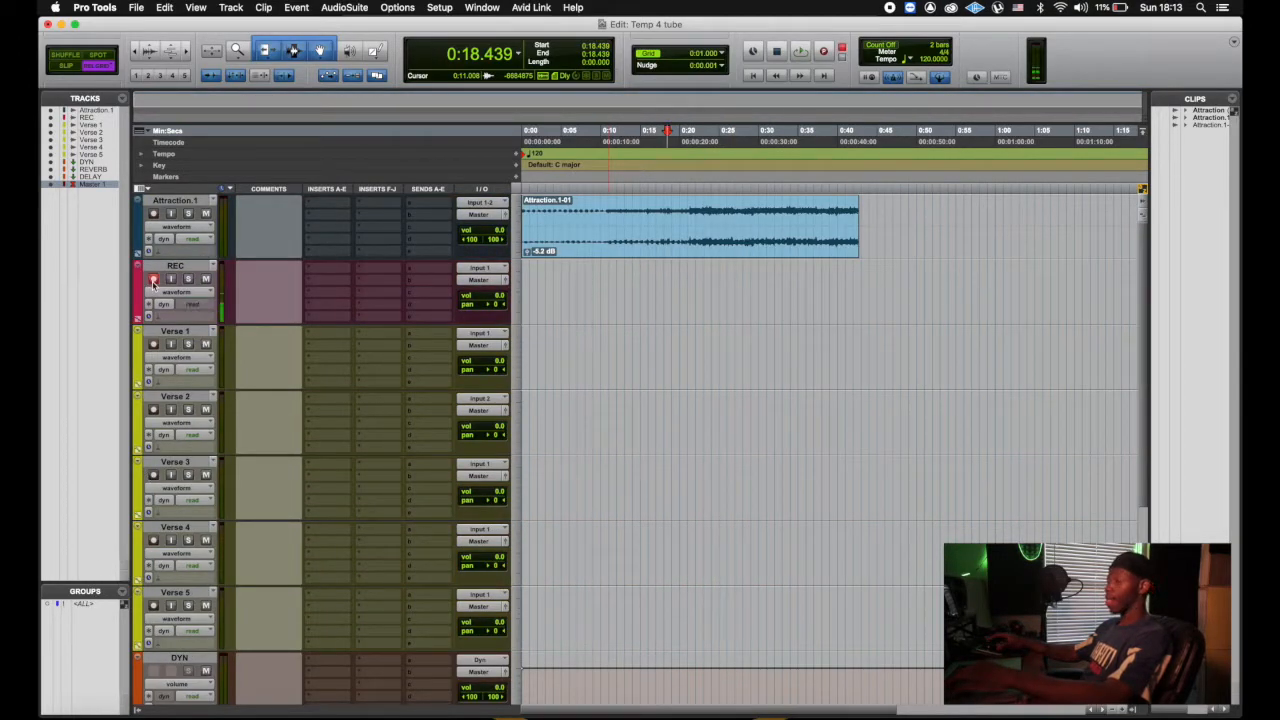
{"action": "scroll", "coordinate": [238, 290], "scroll_direction": "down", "scroll_amount": 4}
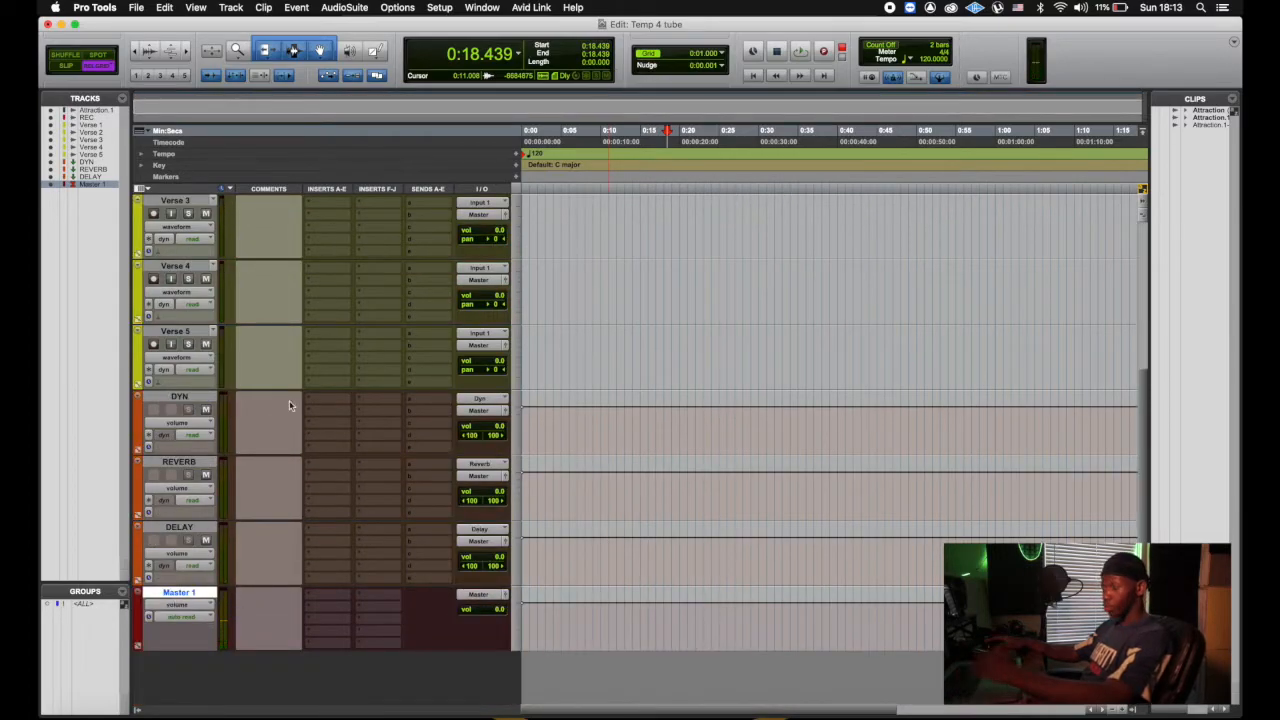
{"action": "scroll", "coordinate": [363, 366], "scroll_direction": "up", "scroll_amount": 4}
{"action": "scroll", "coordinate": [363, 368], "scroll_direction": "down", "scroll_amount": 5}
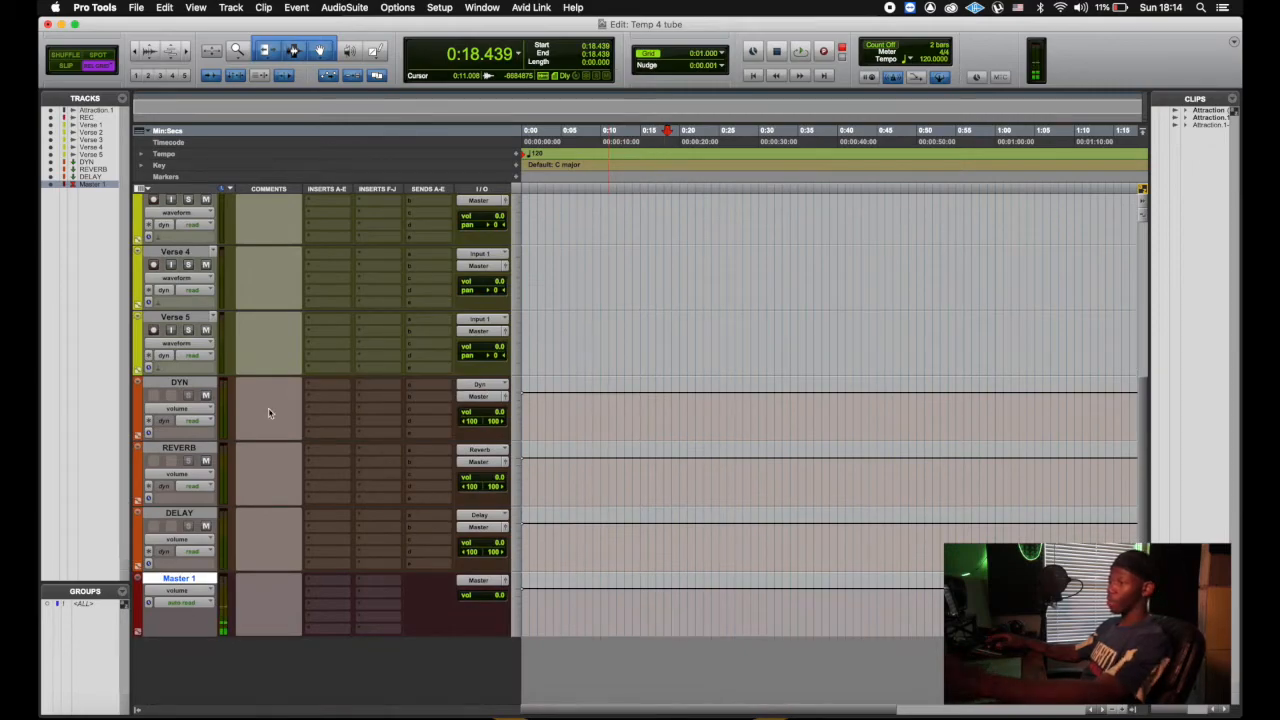
{"action": "scroll", "coordinate": [234, 393], "scroll_direction": "up", "scroll_amount": 5}
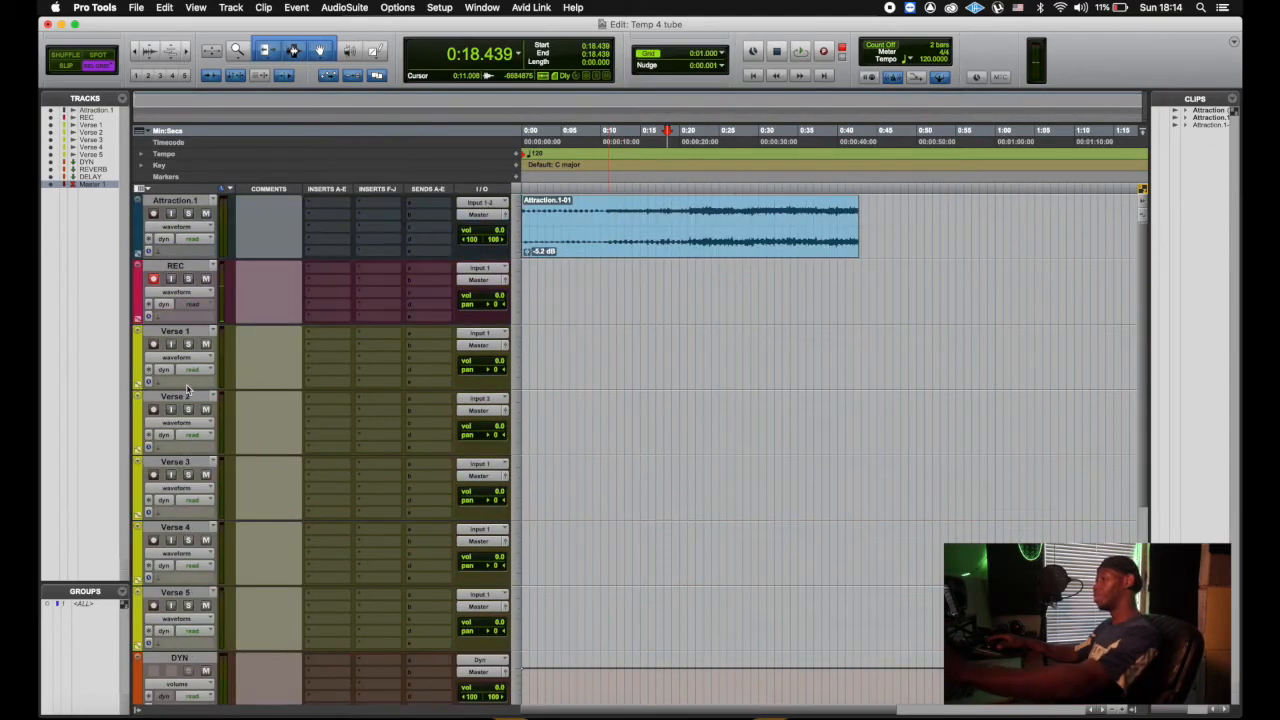
{"action": "left_click", "coordinate": [153, 280]}
Set the outputs of the REC and Verse 1 to Verse 5 tracks to the Dyn (Stereo) bus
{"action": "left_click", "coordinate": [175, 265]}
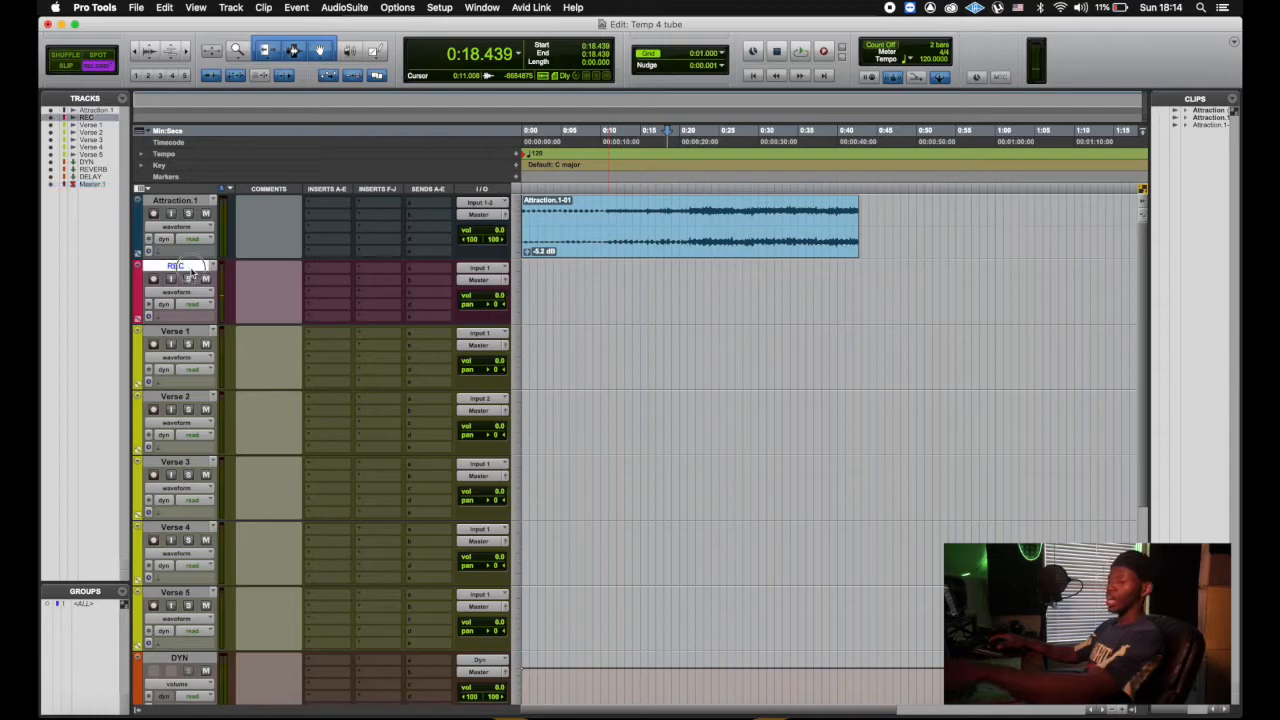
{"action": "scroll", "coordinate": [228, 445], "scroll_direction": "down", "scroll_amount": 3}
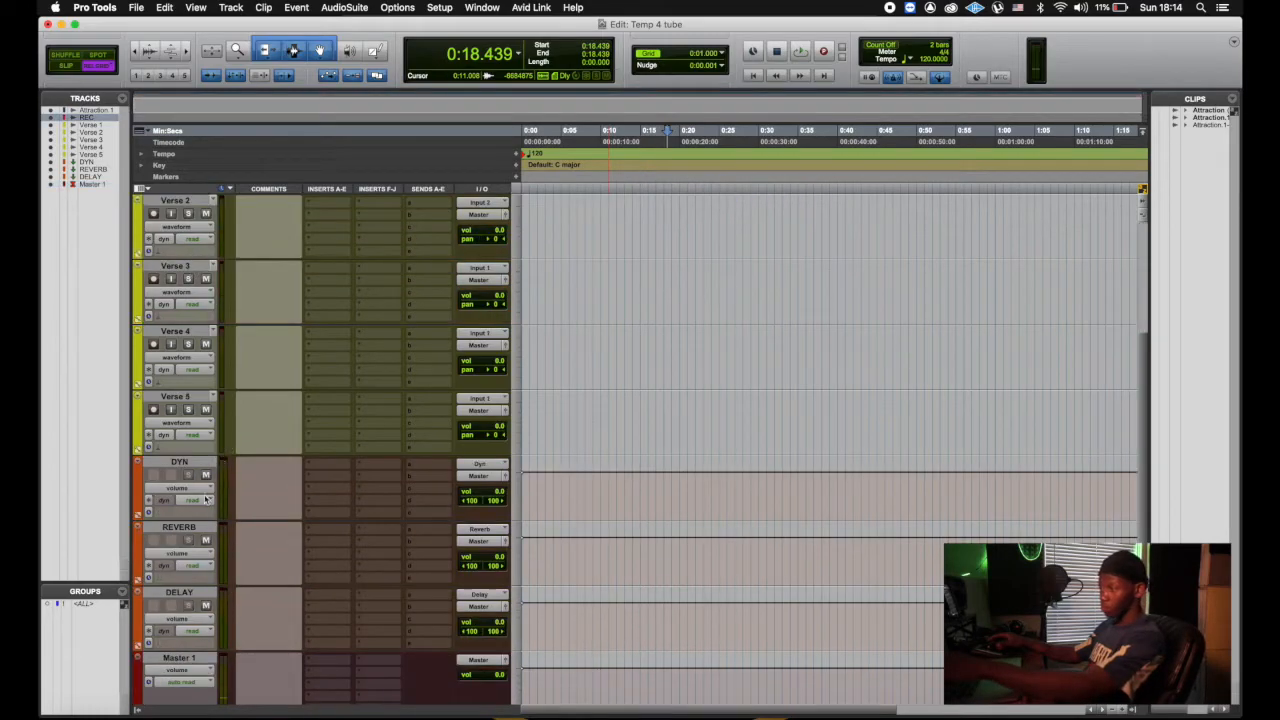
{"action": "left_click", "coordinate": [198, 400], "text": "shift"}
{"action": "scroll", "coordinate": [454, 343], "scroll_direction": "up", "scroll_amount": 3}
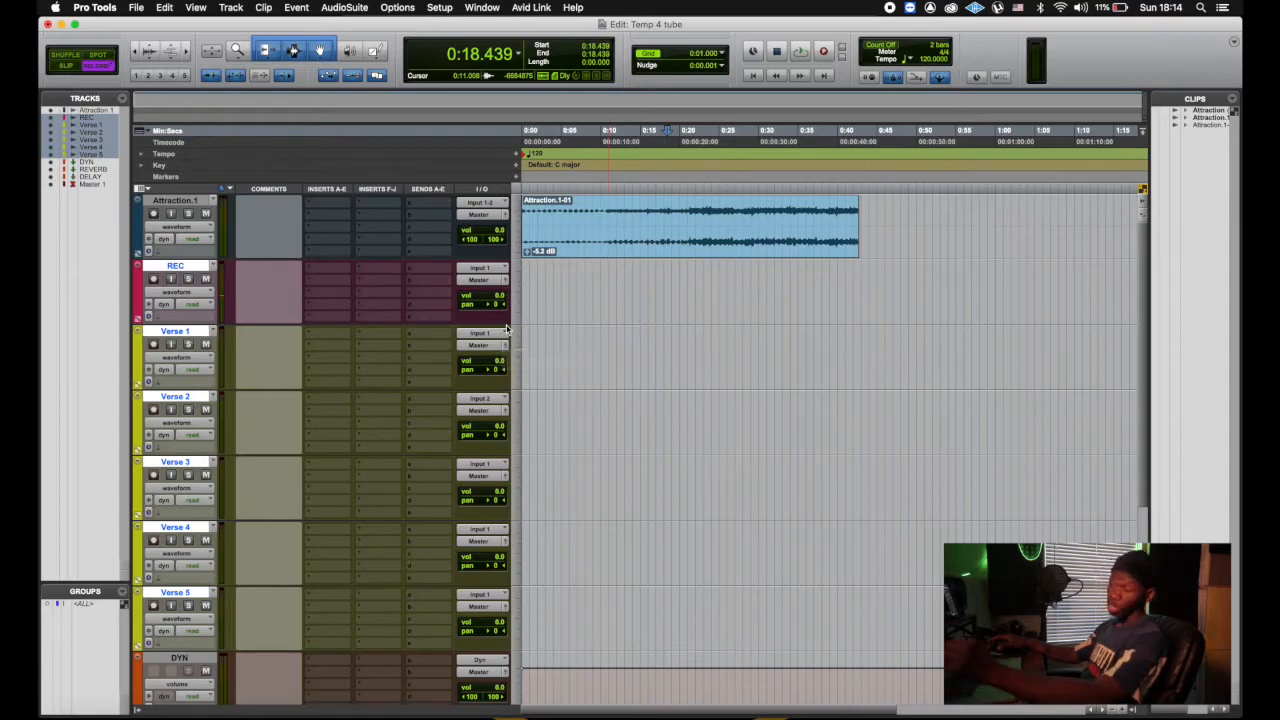
{"action": "left_click", "coordinate": [490, 285]}
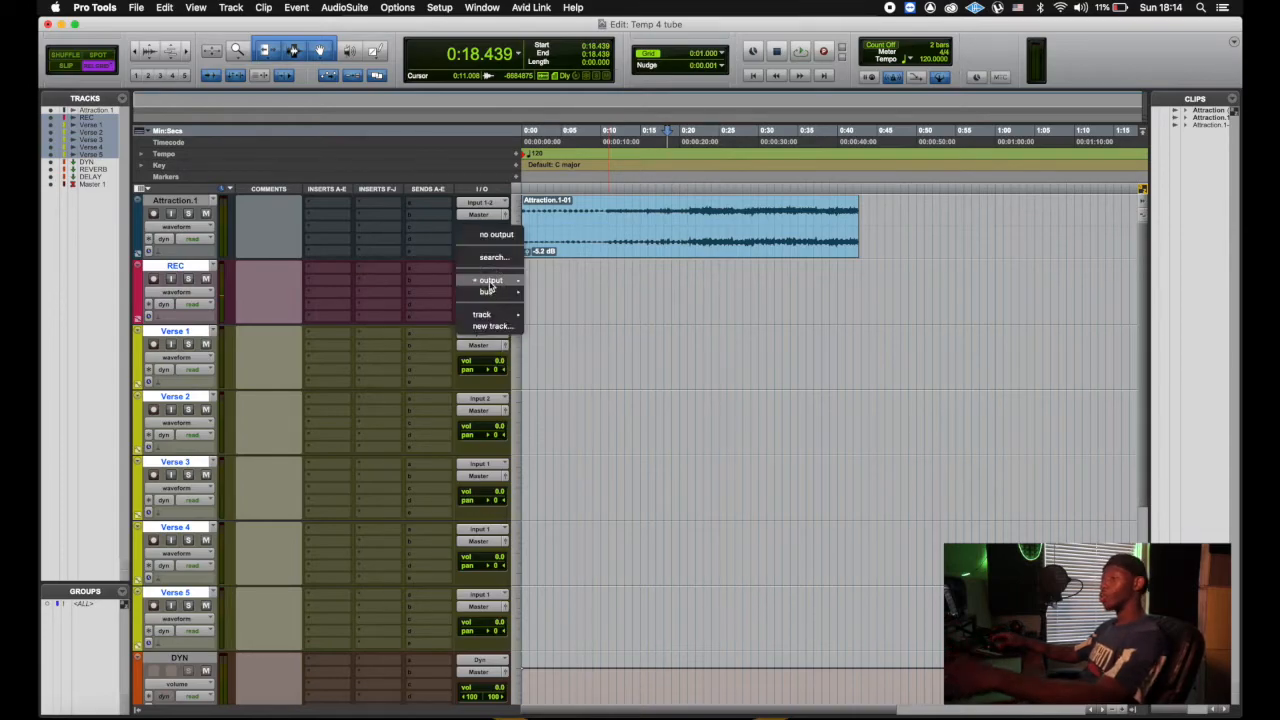
{"action": "mouse_move", "coordinate": [495, 291]}
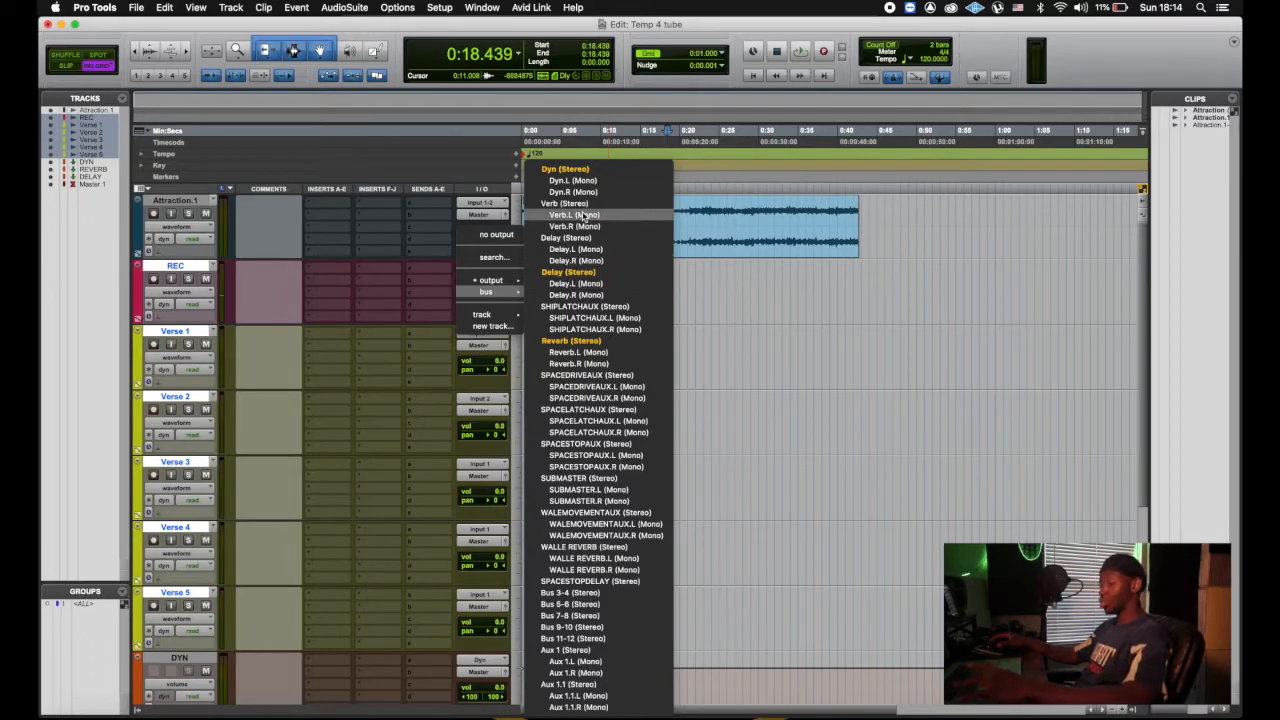
{"action": "left_click", "coordinate": [573, 171], "text": "alt+shift"}
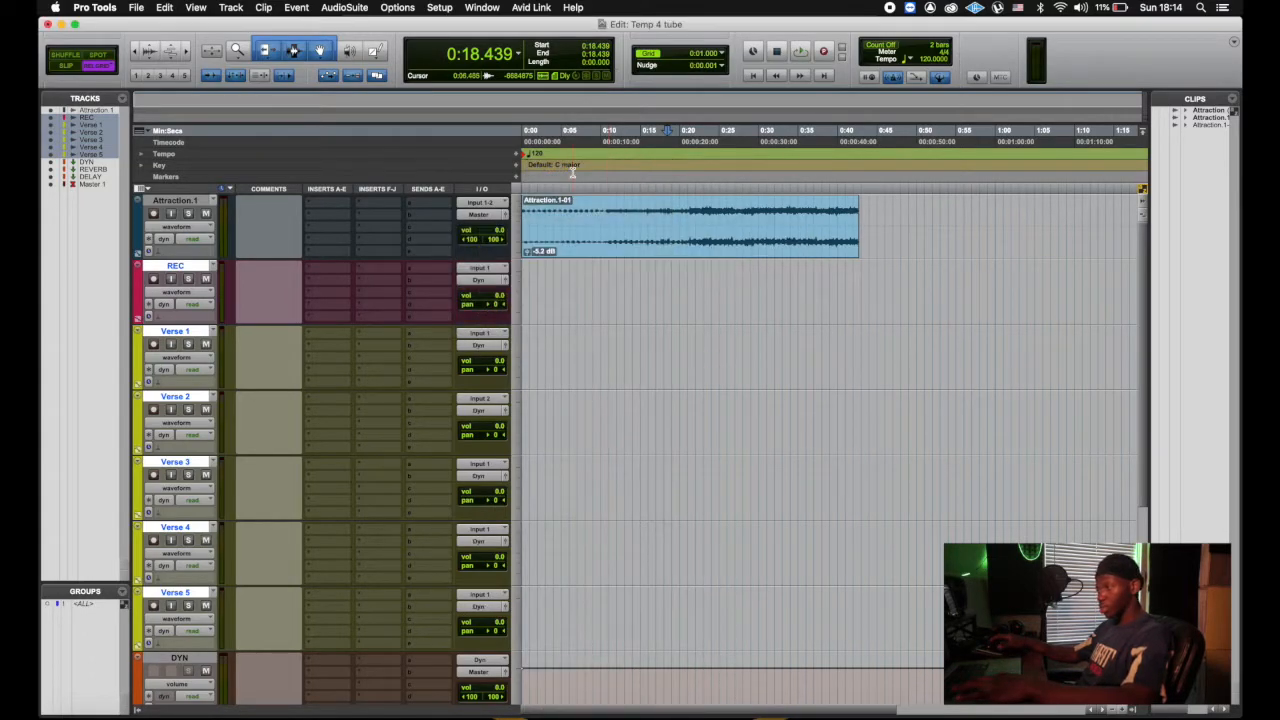
Set the inputs of the Verse 1 to Verse 5 tracks to no input
{"action": "scroll", "coordinate": [490, 430], "scroll_direction": "down", "scroll_amount": 5}
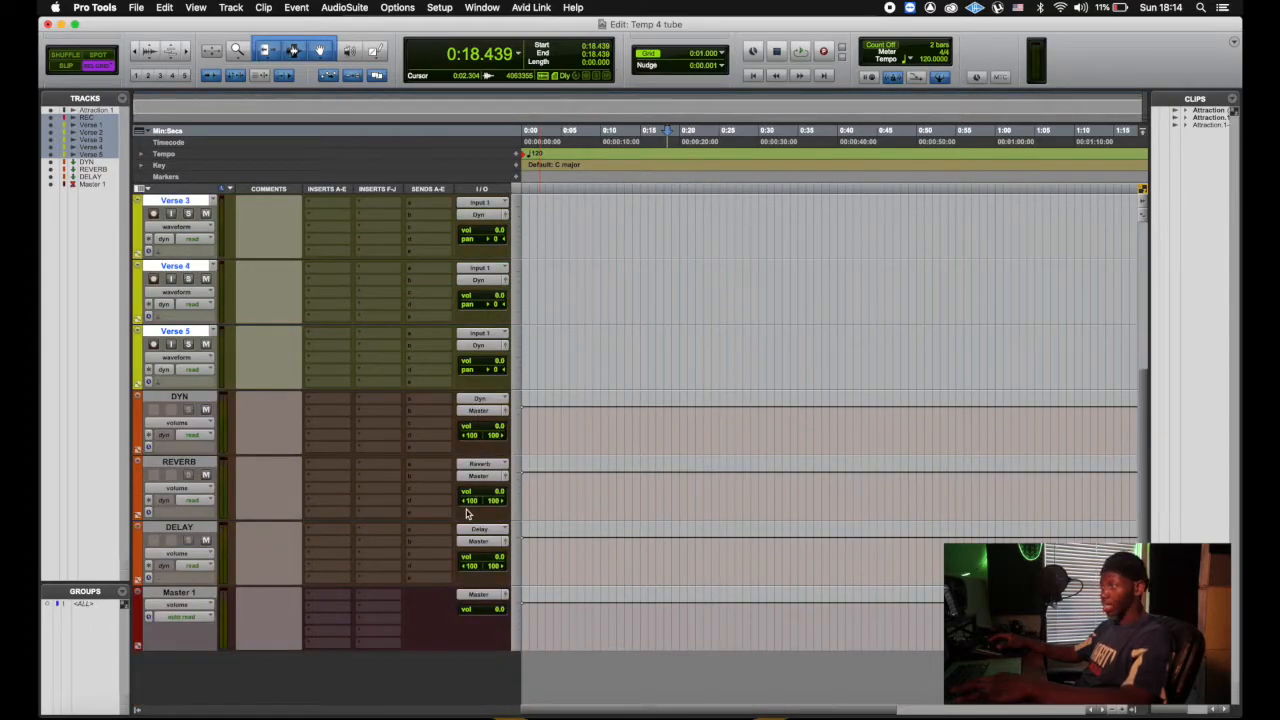
{"action": "scroll", "coordinate": [472, 440], "scroll_direction": "up", "scroll_amount": 5}
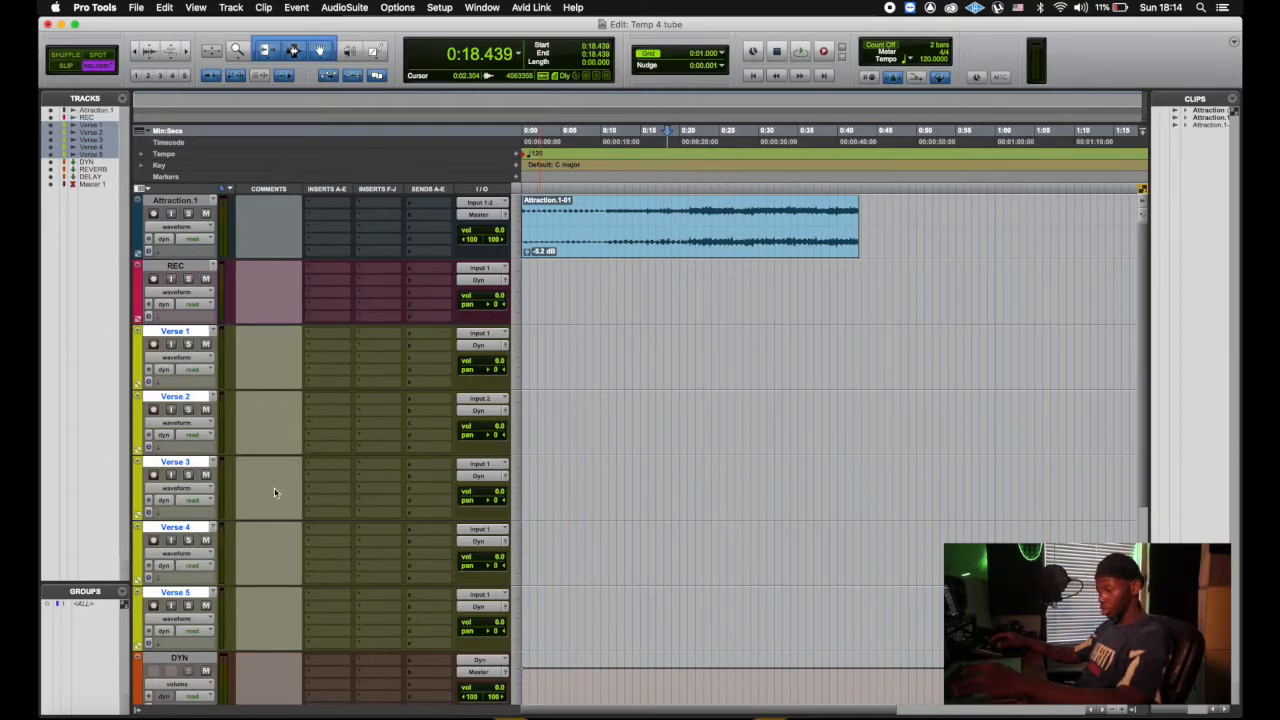
{"action": "left_click", "coordinate": [482, 337]}
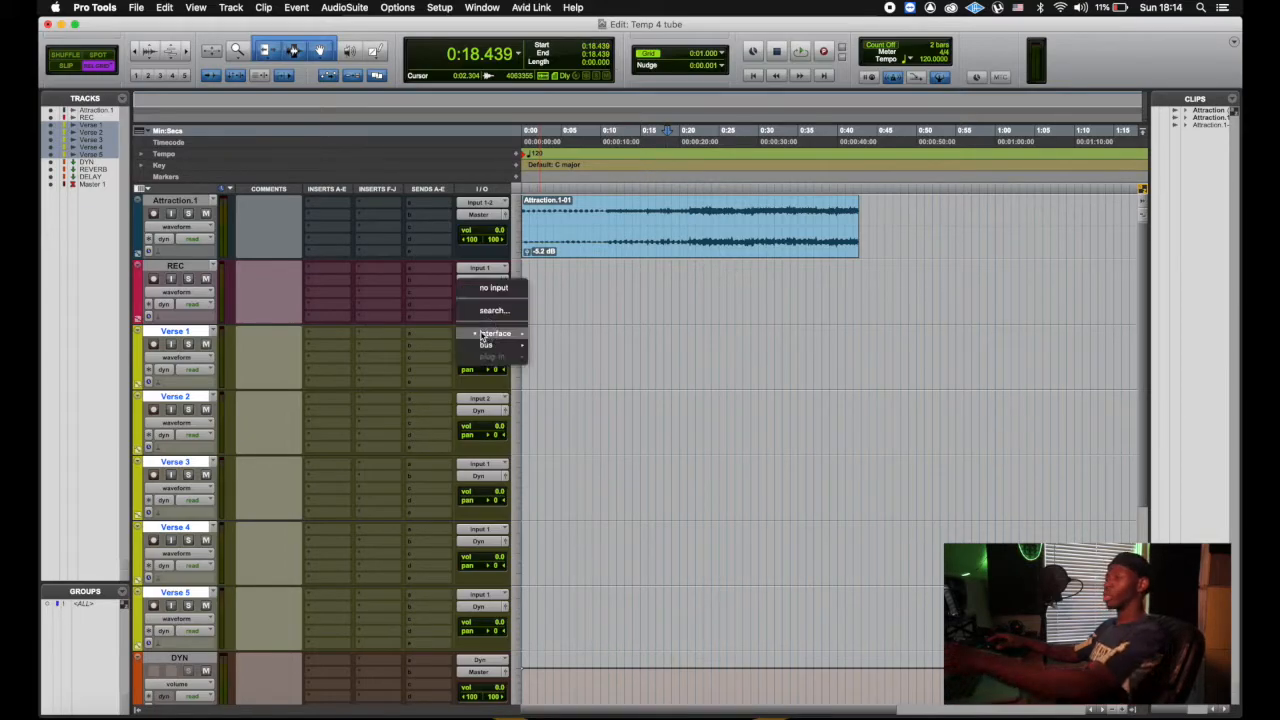
{"action": "left_click", "coordinate": [490, 288], "text": "alt+shift"}
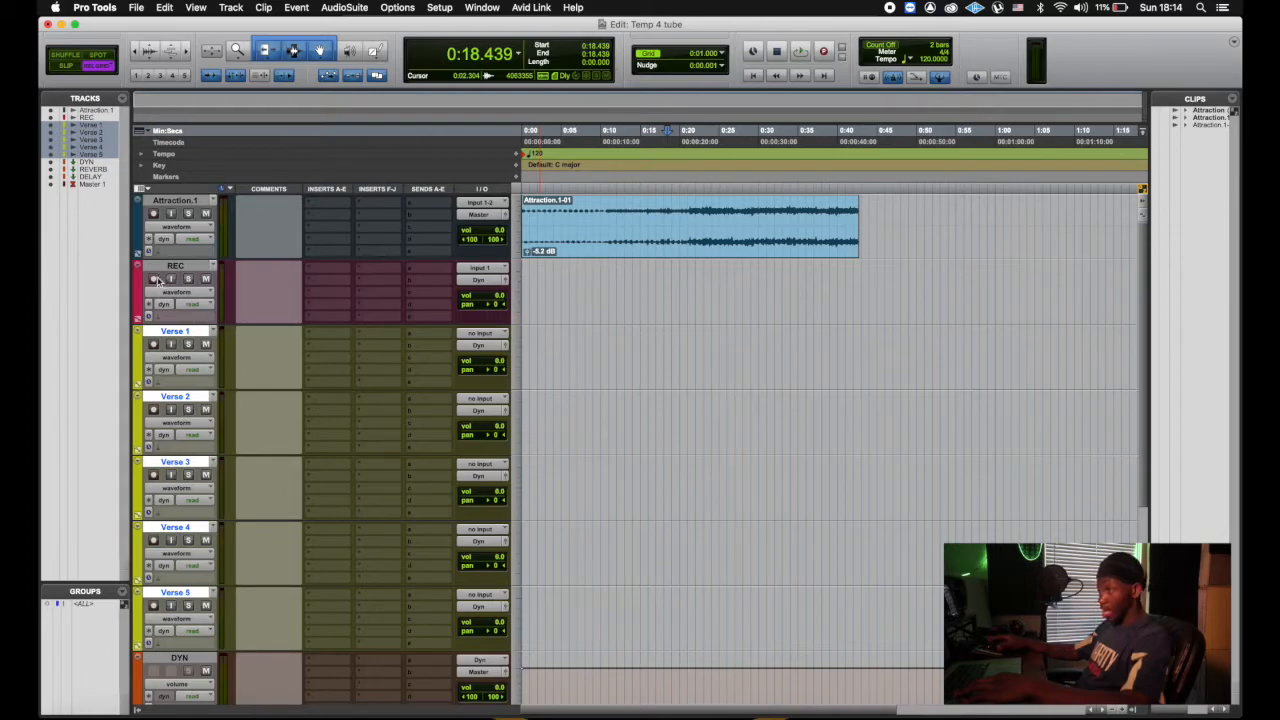
Record-arm the REC track and check its signal on the DYN and Master 1 meters
{"action": "scroll", "coordinate": [211, 290], "scroll_direction": "down", "scroll_amount": 5}
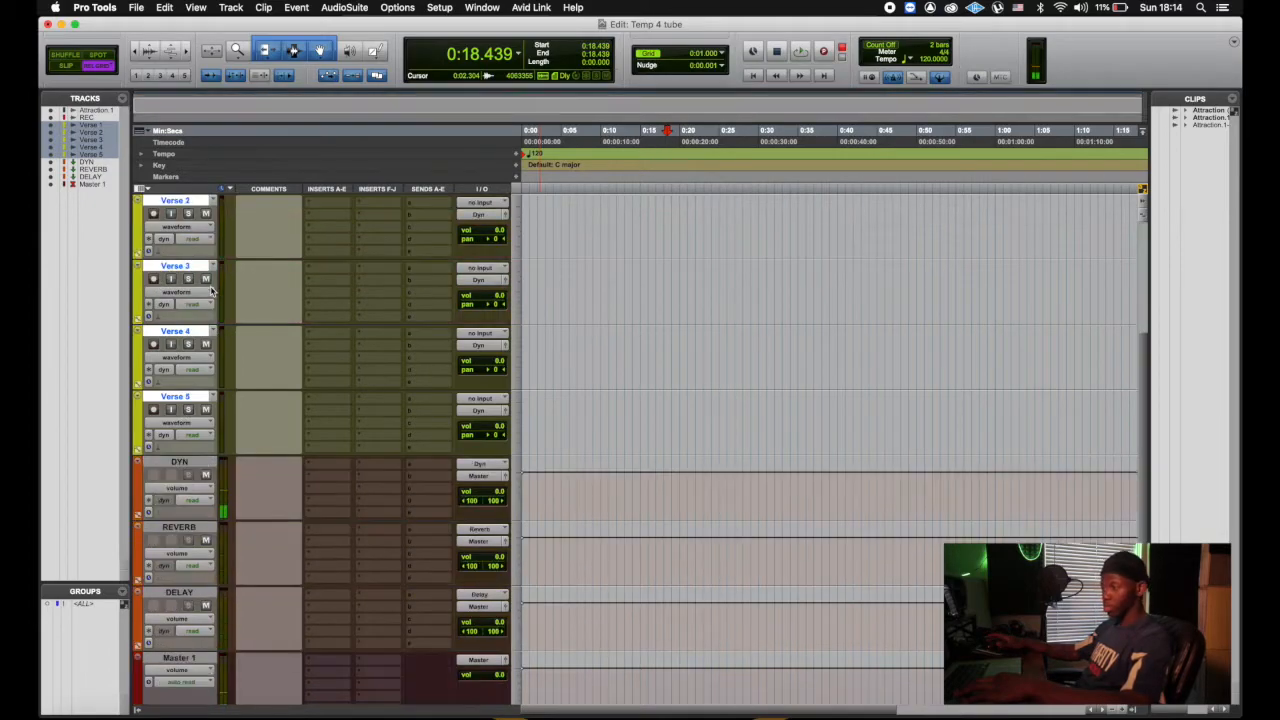
{"action": "scroll", "coordinate": [211, 290], "scroll_direction": "down", "scroll_amount": 1}
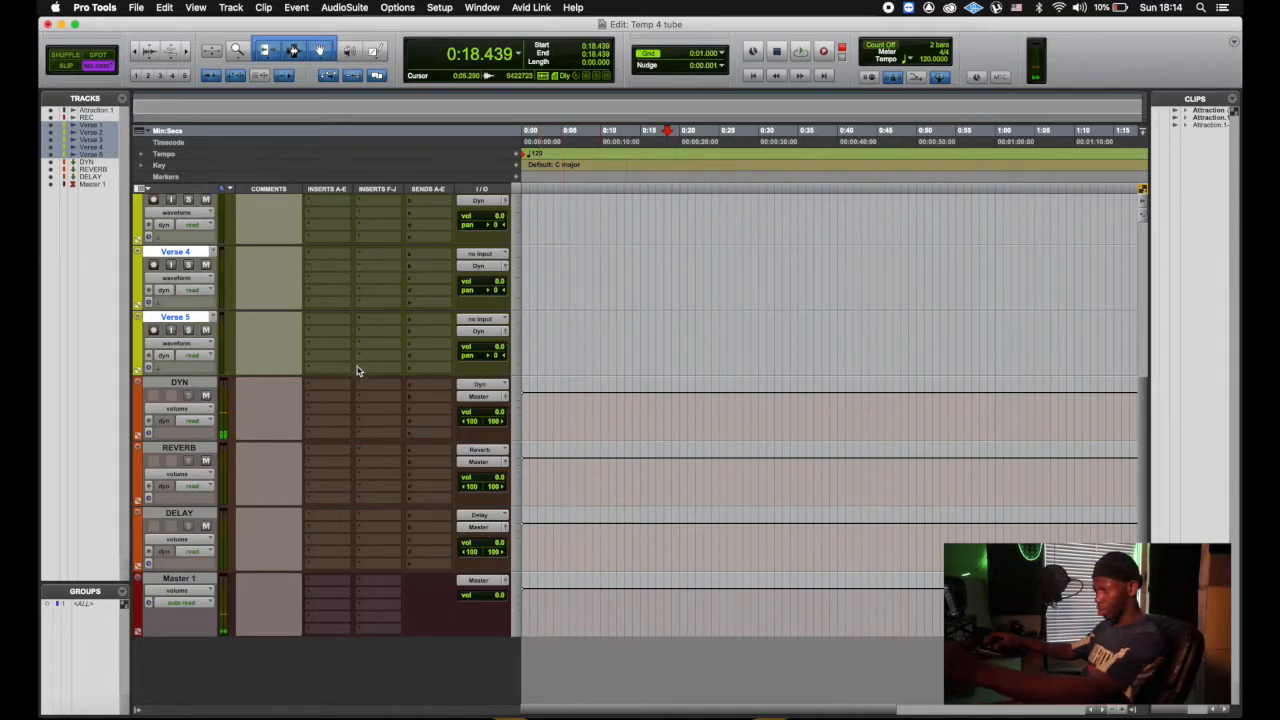
{"action": "scroll", "coordinate": [358, 371], "scroll_direction": "up", "scroll_amount": 5}
{"action": "scroll", "coordinate": [358, 371], "scroll_direction": "down", "scroll_amount": 5}
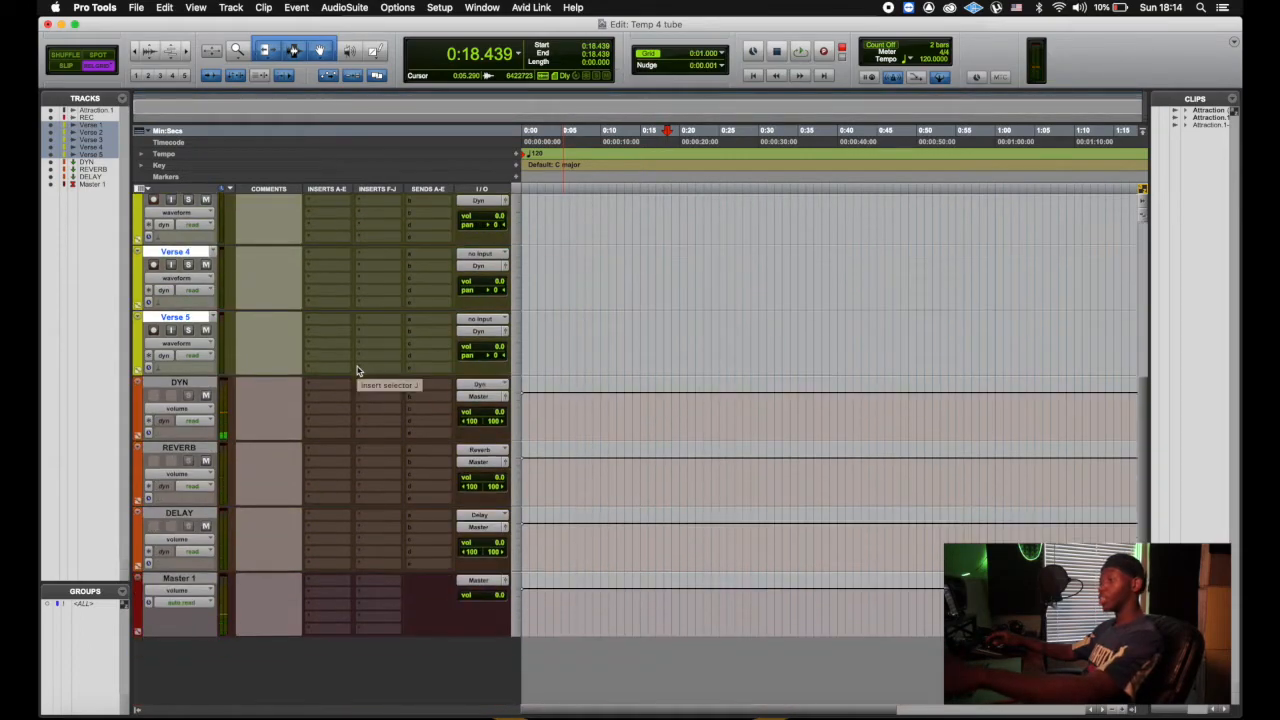
{"action": "scroll", "coordinate": [365, 378], "scroll_direction": "up", "scroll_amount": 1}
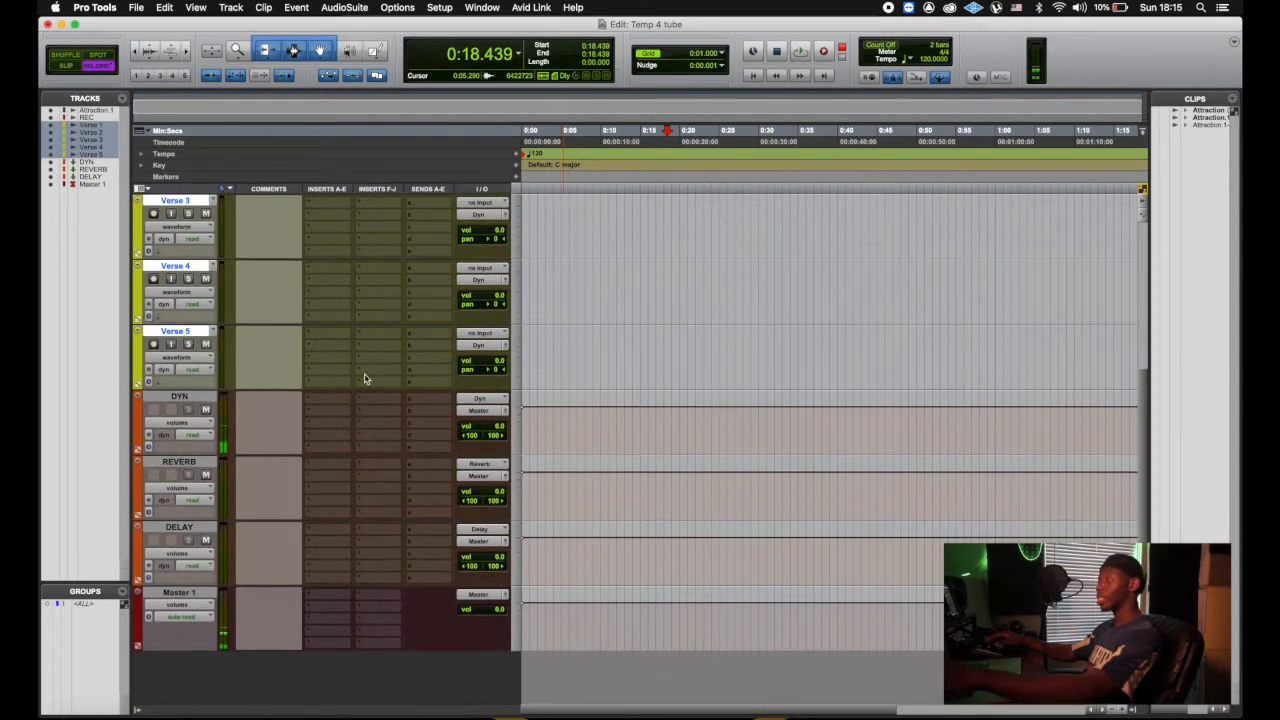
{"action": "scroll", "coordinate": [365, 378], "scroll_direction": "up", "scroll_amount": 5}
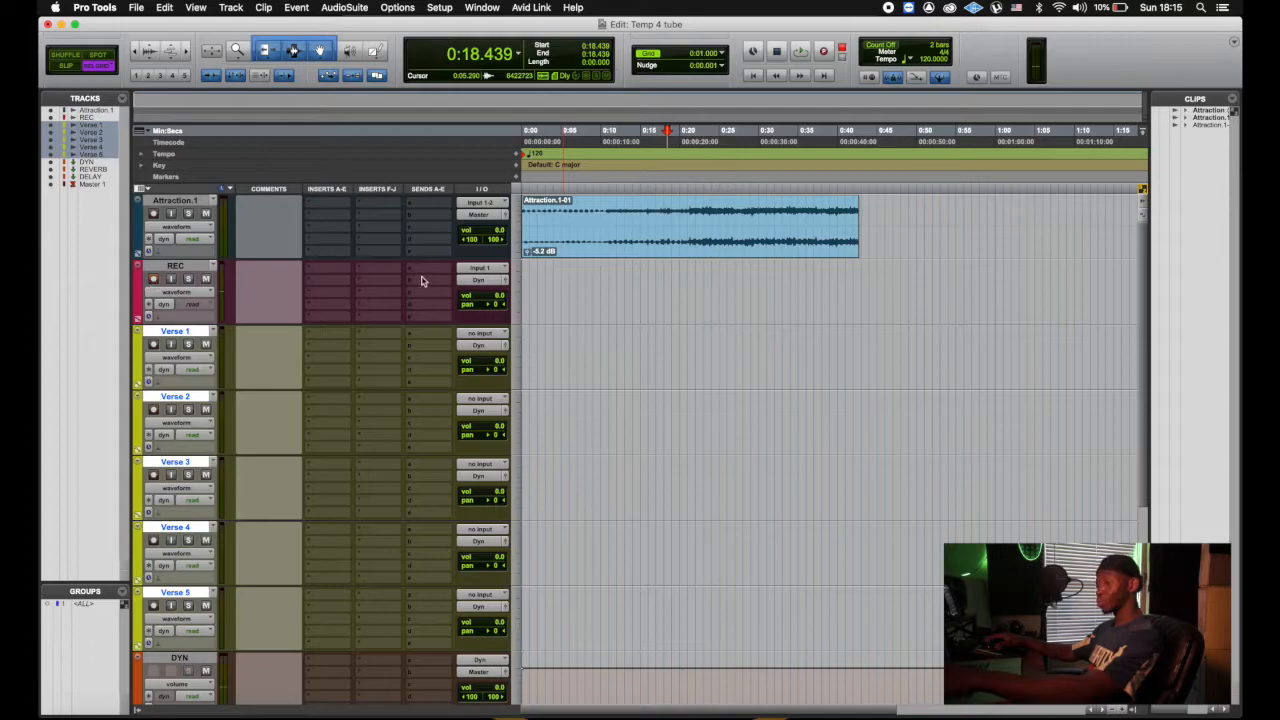
Check the QuickPunch record mode, play from the session start and punch in a short test recording on the REC track
{"action": "key", "text": "Return"}
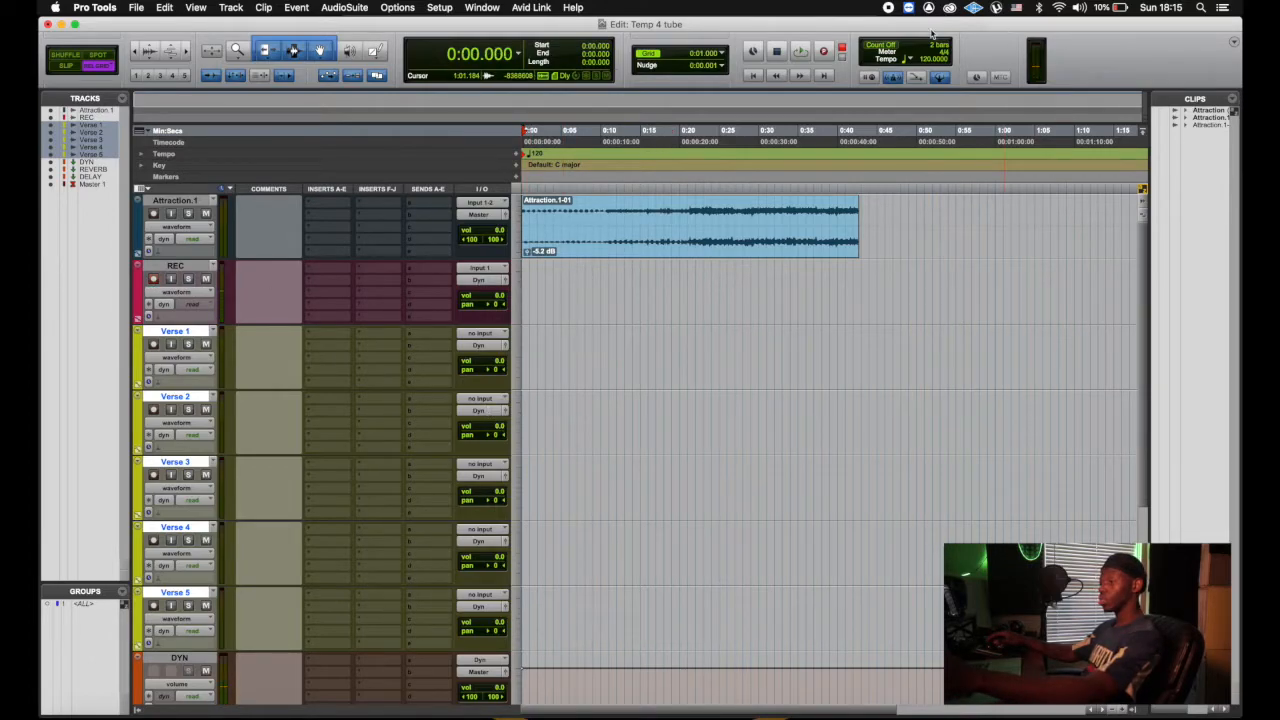
{"action": "right_click", "coordinate": [824, 55]}
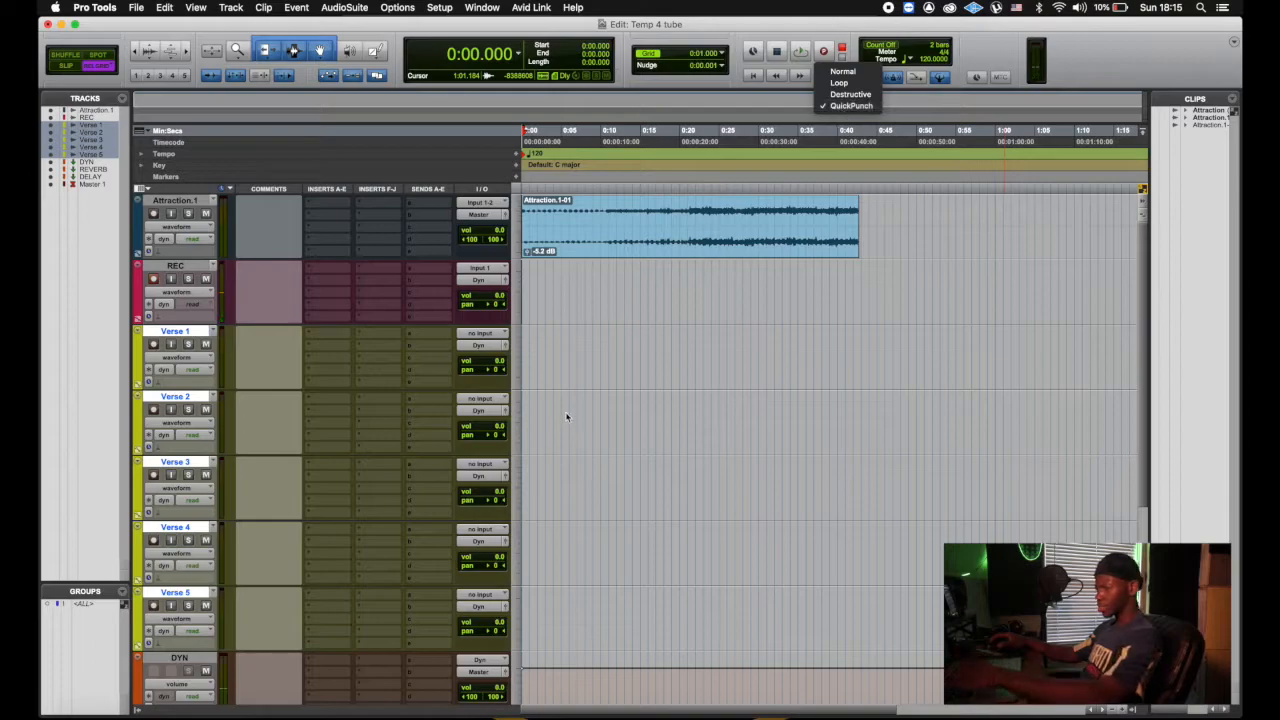
{"action": "left_click", "coordinate": [548, 300]}
{"action": "key", "text": "space"}
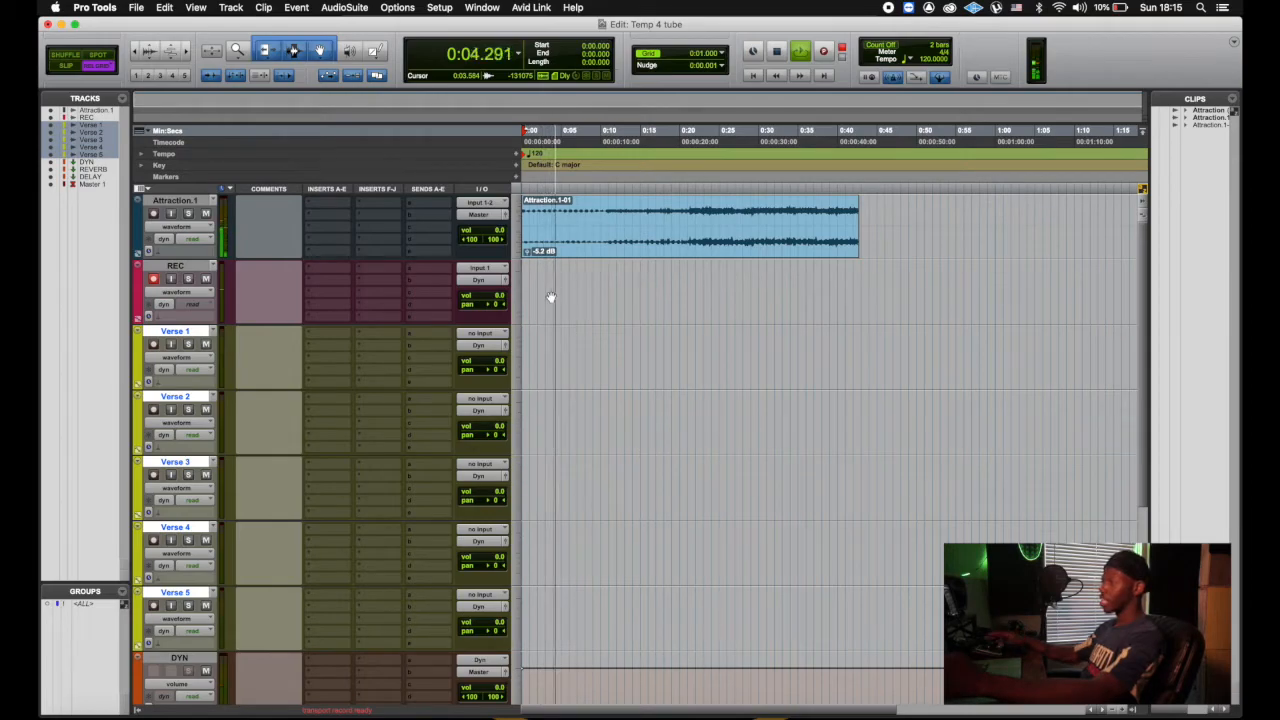
{"action": "left_click", "coordinate": [824, 51]}
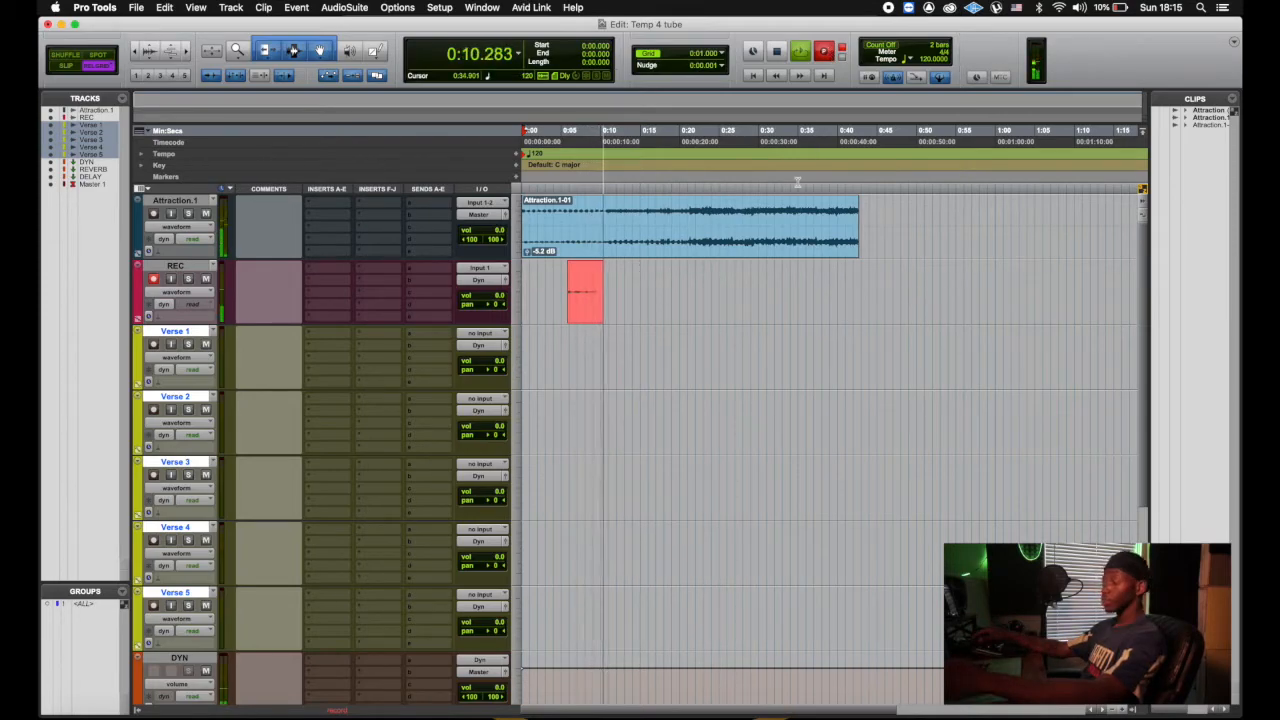
{"action": "scroll", "coordinate": [550, 370], "scroll_direction": "down", "scroll_amount": 3}
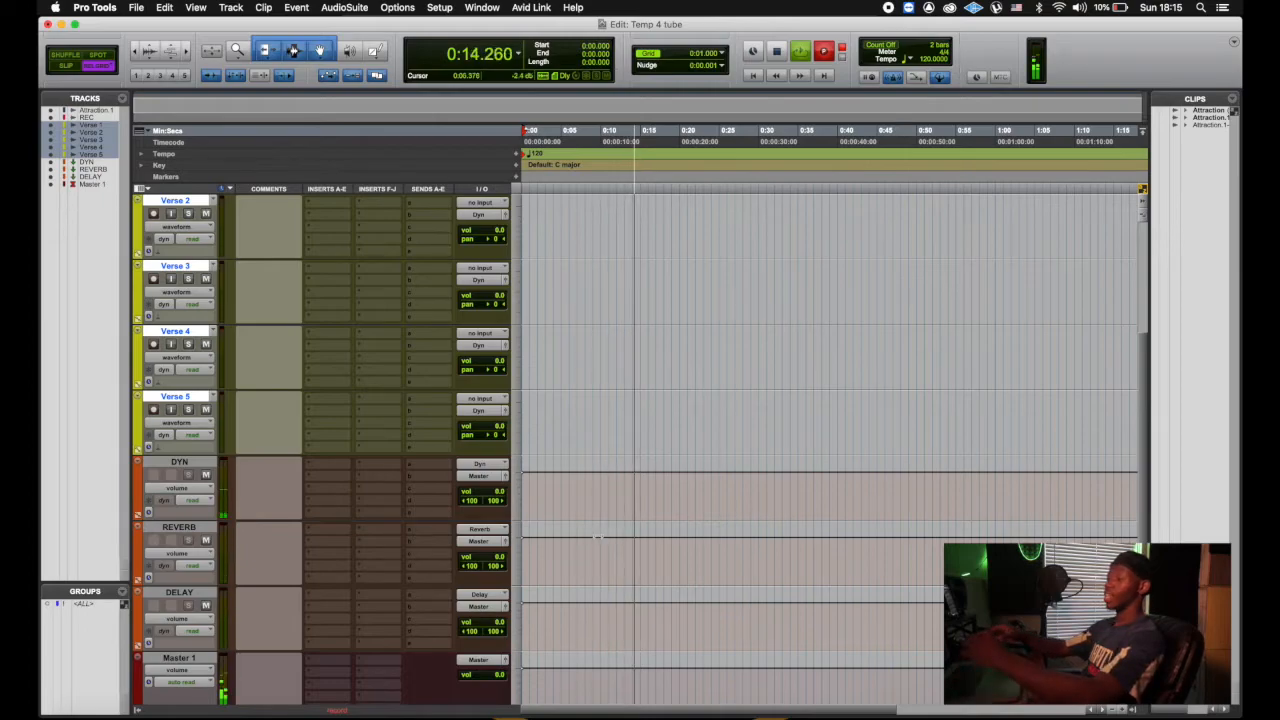
{"action": "scroll", "coordinate": [638, 403], "scroll_direction": "up", "scroll_amount": 3}
{"action": "key", "text": "space"}
Move the recorded test clip from the REC track to the Verse 1 track and return to the session start
{"action": "left_click_drag", "start_coordinate": [605, 316], "coordinate": [606, 364]}
{"action": "left_click", "coordinate": [591, 305]}
{"action": "left_click", "coordinate": [594, 278]}
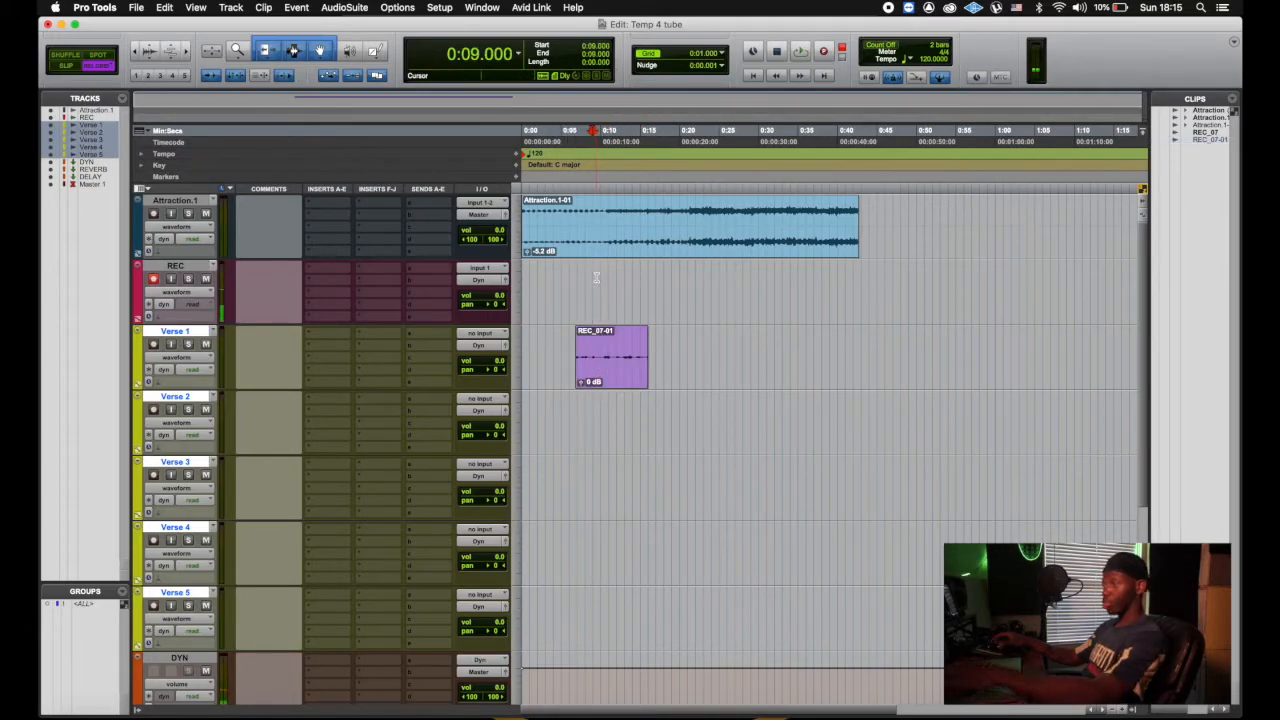
{"action": "key", "text": "Return"}
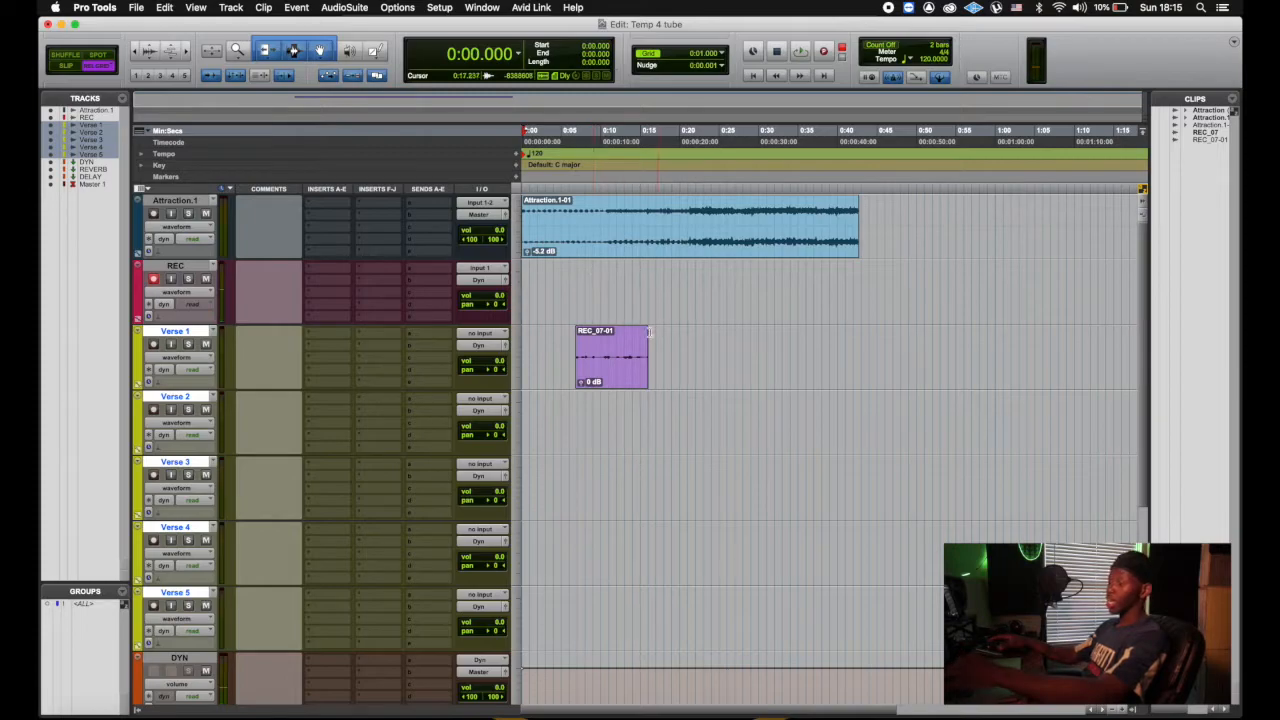
Delete the test clip from the Verse 1 track and return to the session start
{"action": "left_click", "coordinate": [608, 371]}
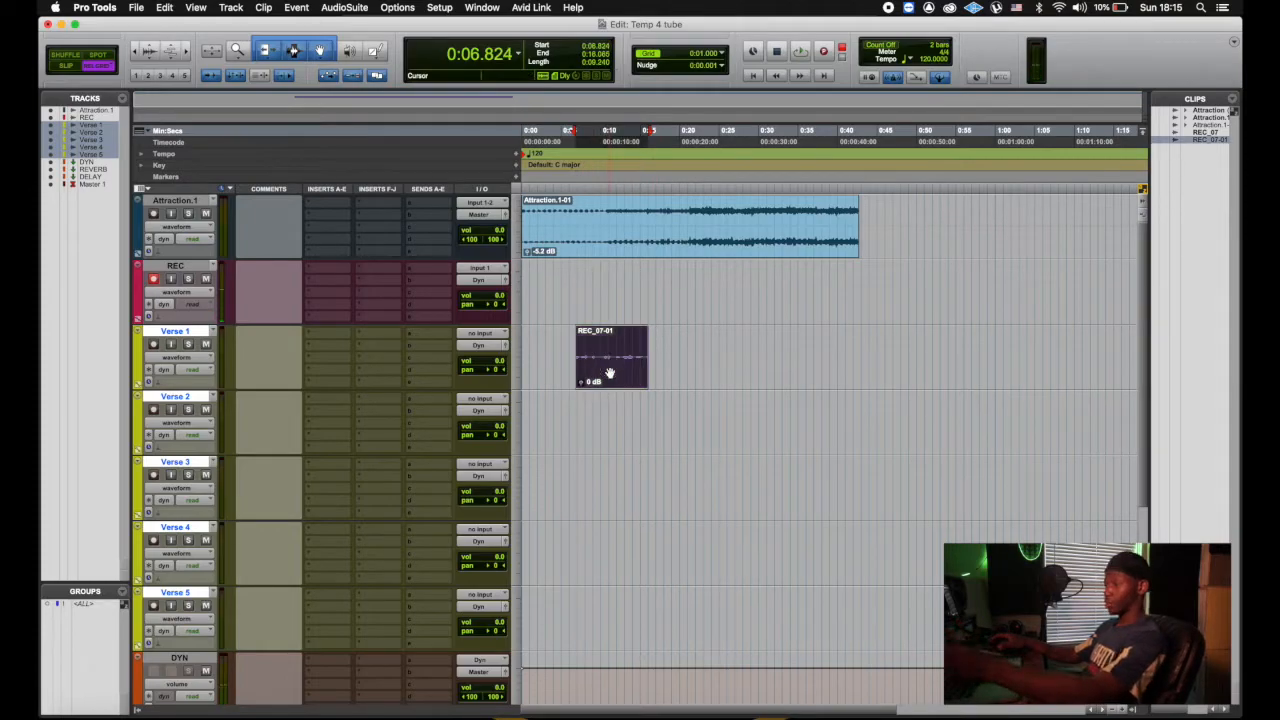
{"action": "key", "text": "Delete"}
{"action": "left_click", "coordinate": [556, 280]}
{"action": "key", "text": "Return"}
Add a Reverb (Stereo) bus send to the REC and Verse 1 to Verse 5 tracks and set the REC send level to -15.8 dB
{"action": "scroll", "coordinate": [334, 420], "scroll_direction": "down", "scroll_amount": 4}
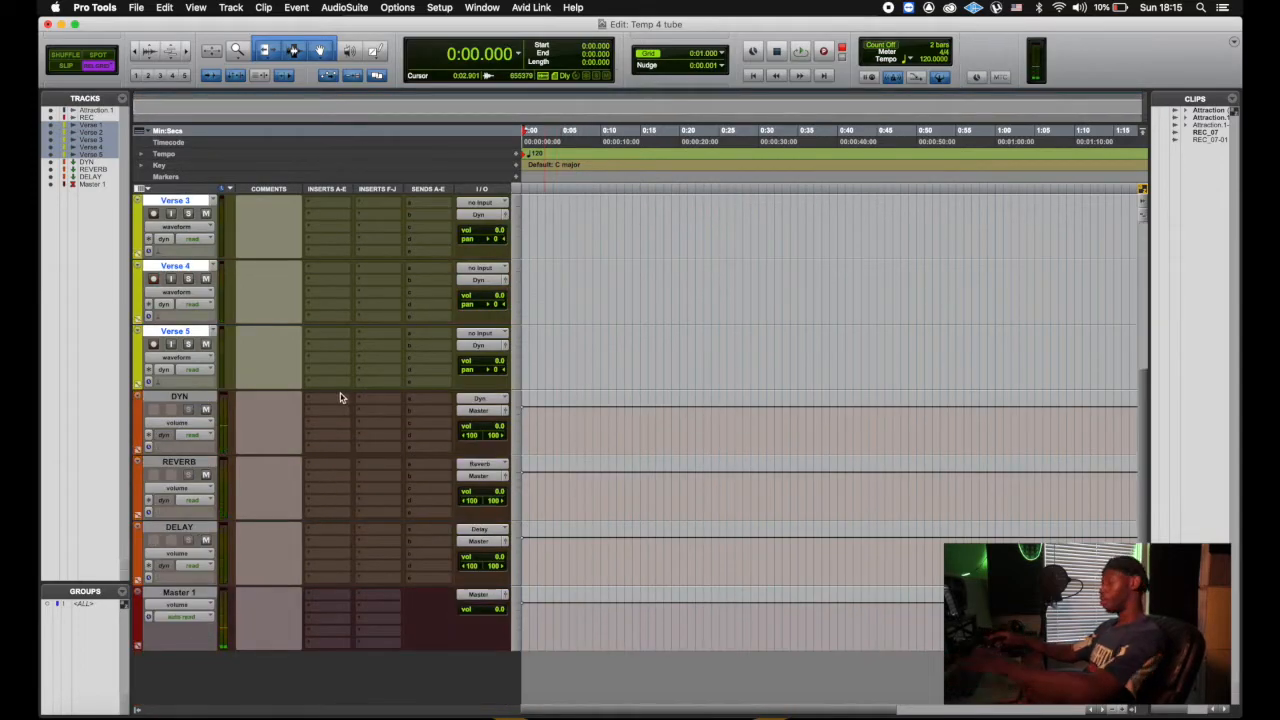
{"action": "left_click", "coordinate": [187, 334], "text": "alt"}
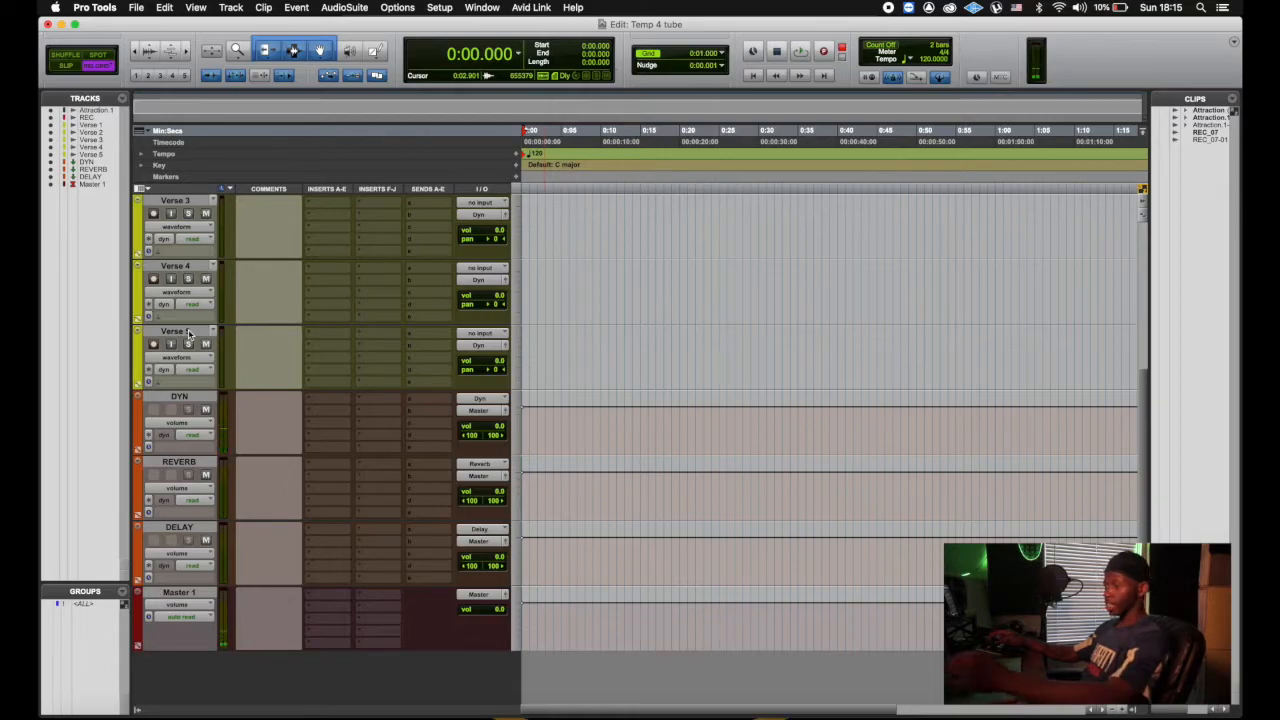
{"action": "scroll", "coordinate": [182, 555], "scroll_direction": "up", "scroll_amount": 3}
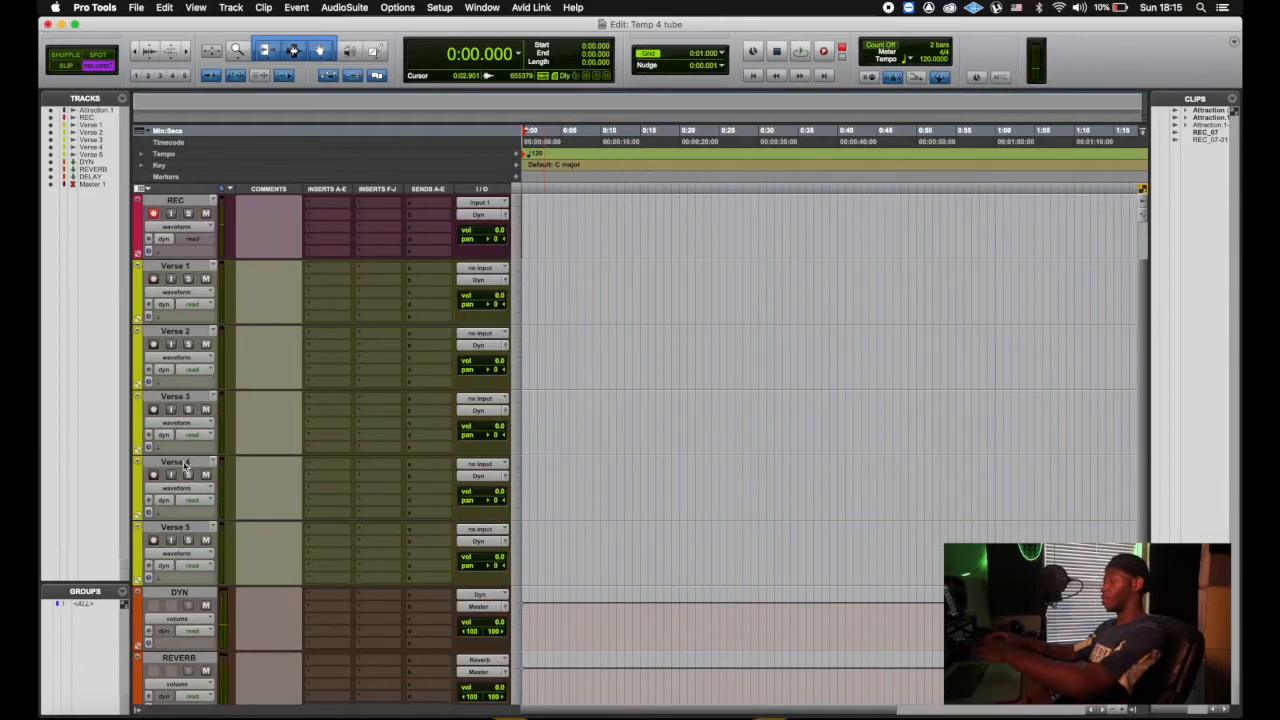
{"action": "left_click", "coordinate": [175, 527]}
{"action": "scroll", "coordinate": [153, 289], "scroll_direction": "up", "scroll_amount": 1}
{"action": "left_click", "coordinate": [174, 265], "text": "shift"}
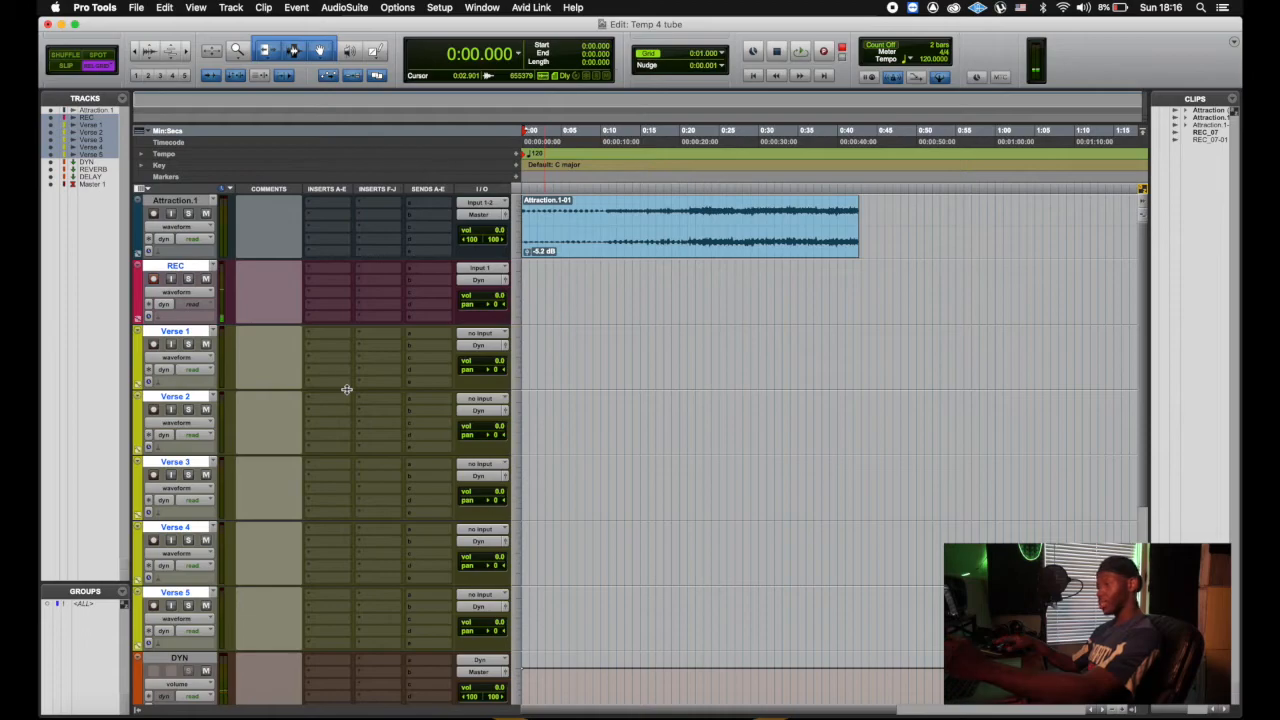
{"action": "left_click", "coordinate": [430, 268]}
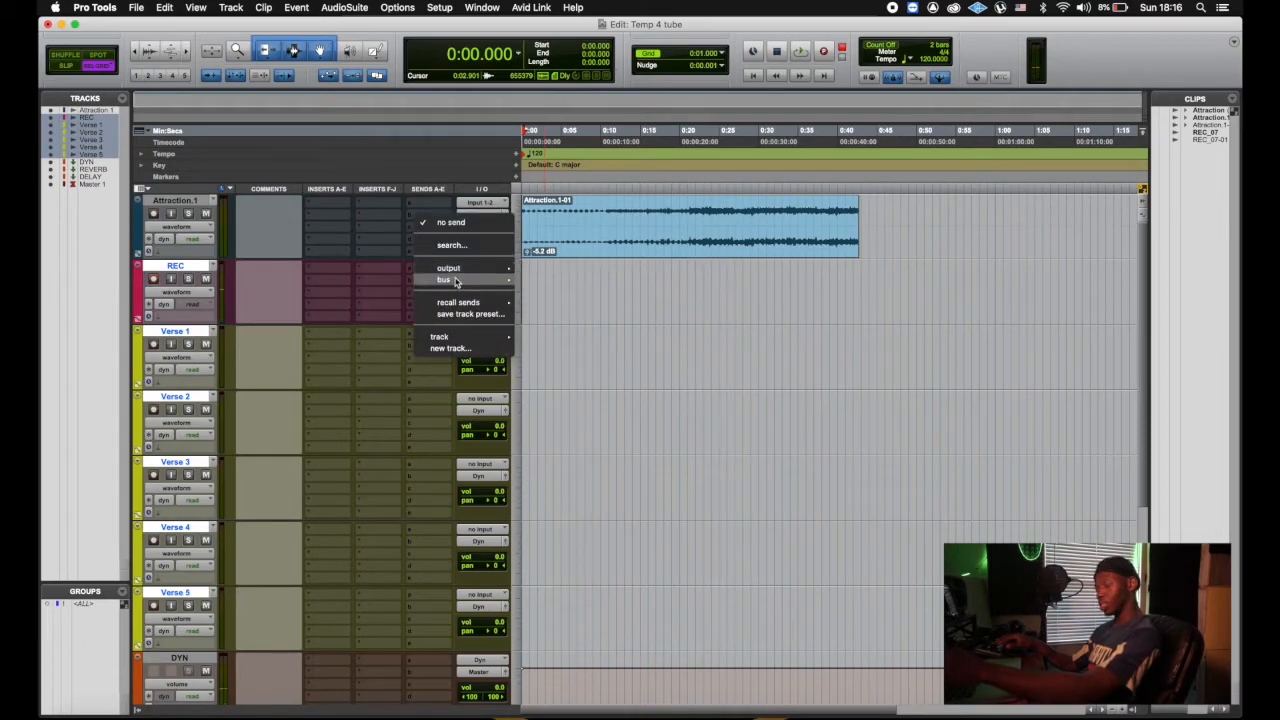
{"action": "mouse_move", "coordinate": [445, 279]}
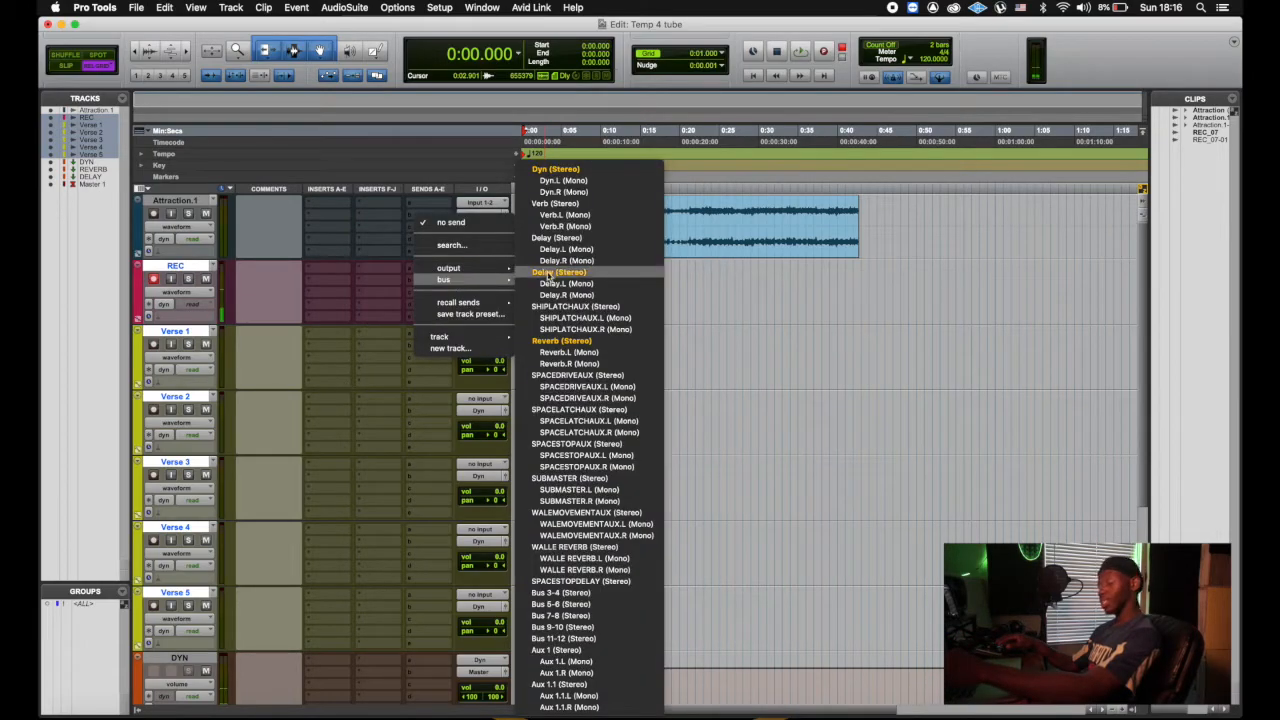
{"action": "left_click", "coordinate": [565, 343], "text": "alt+shift"}
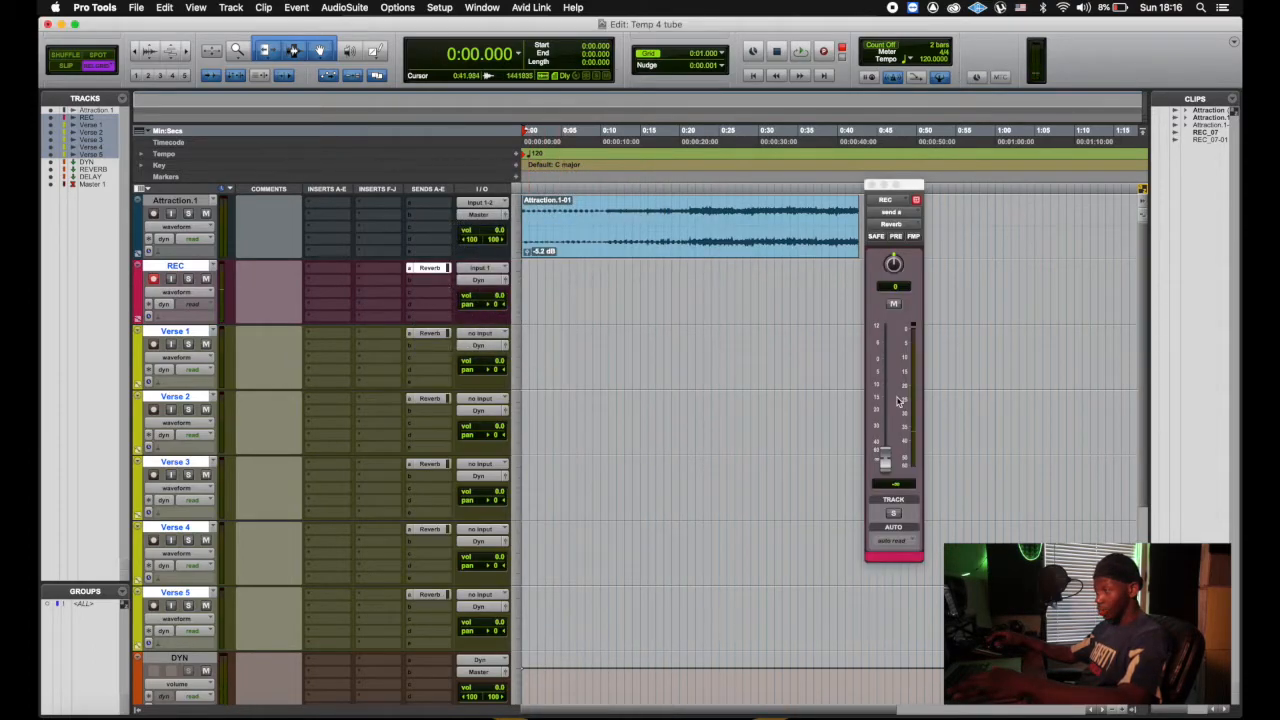
{"action": "left_click_drag", "start_coordinate": [885, 460], "coordinate": [897, 402]}
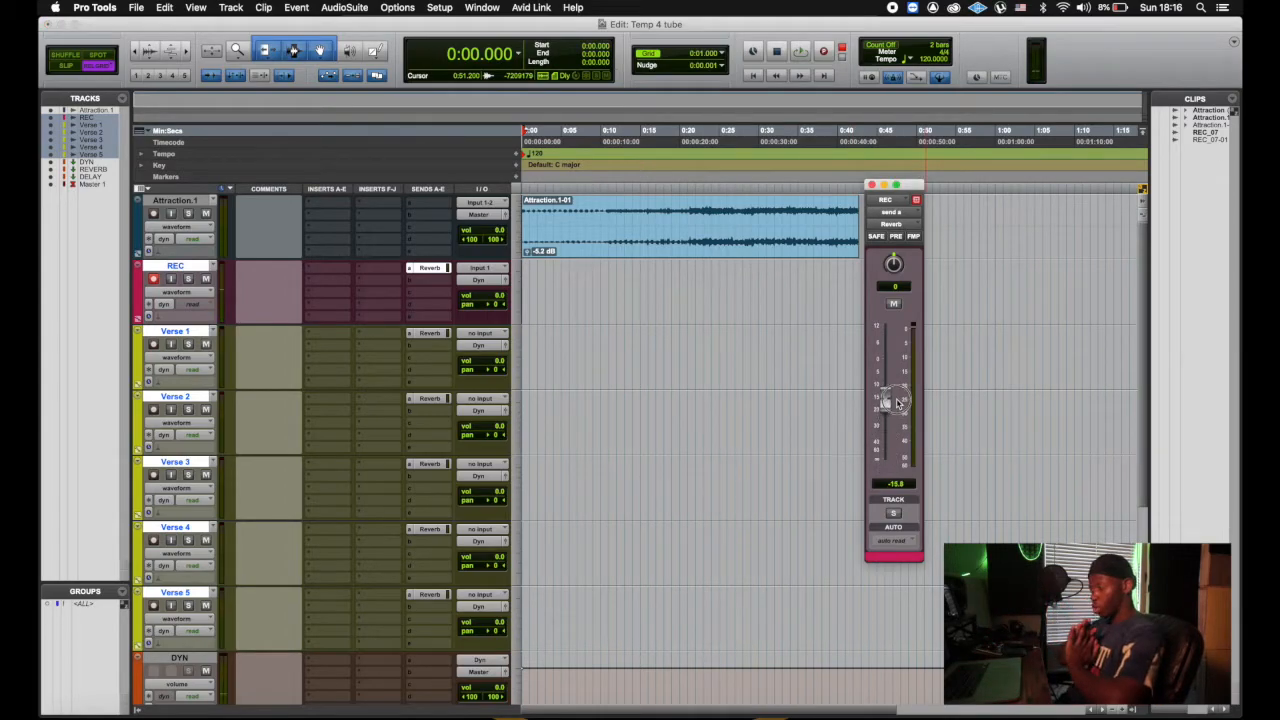
Copy the REC track's Reverb send with its -15.8 dB level onto the Verse 1 to Verse 3 Reverb sends and check the copied levels
{"action": "left_click", "coordinate": [440, 334]}
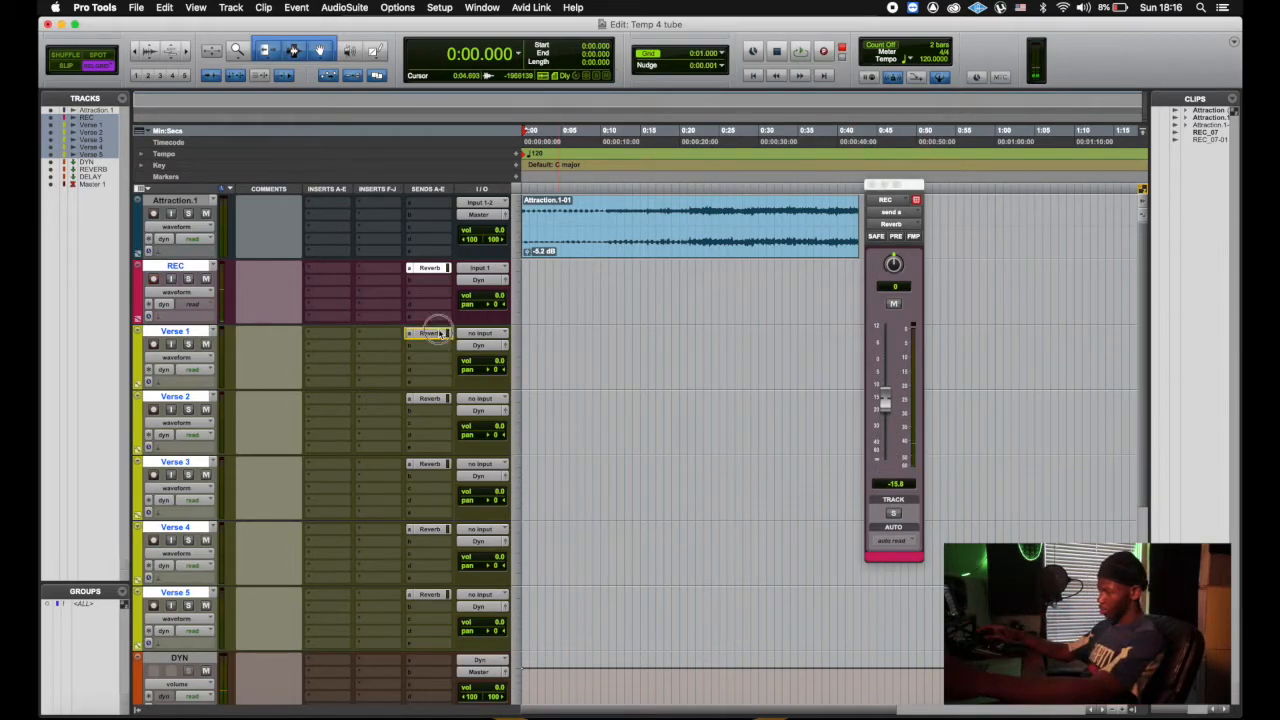
{"action": "left_click", "coordinate": [432, 400]}
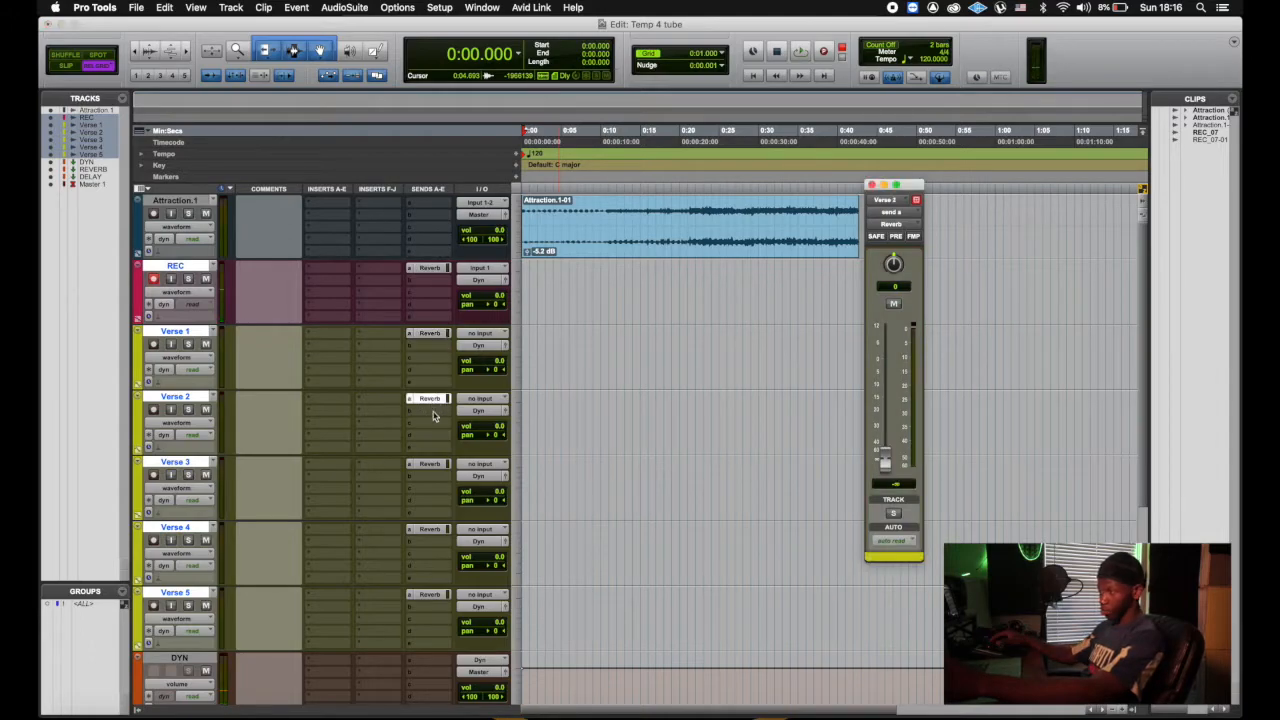
{"action": "left_click", "coordinate": [432, 464]}
{"action": "left_click", "coordinate": [432, 268]}
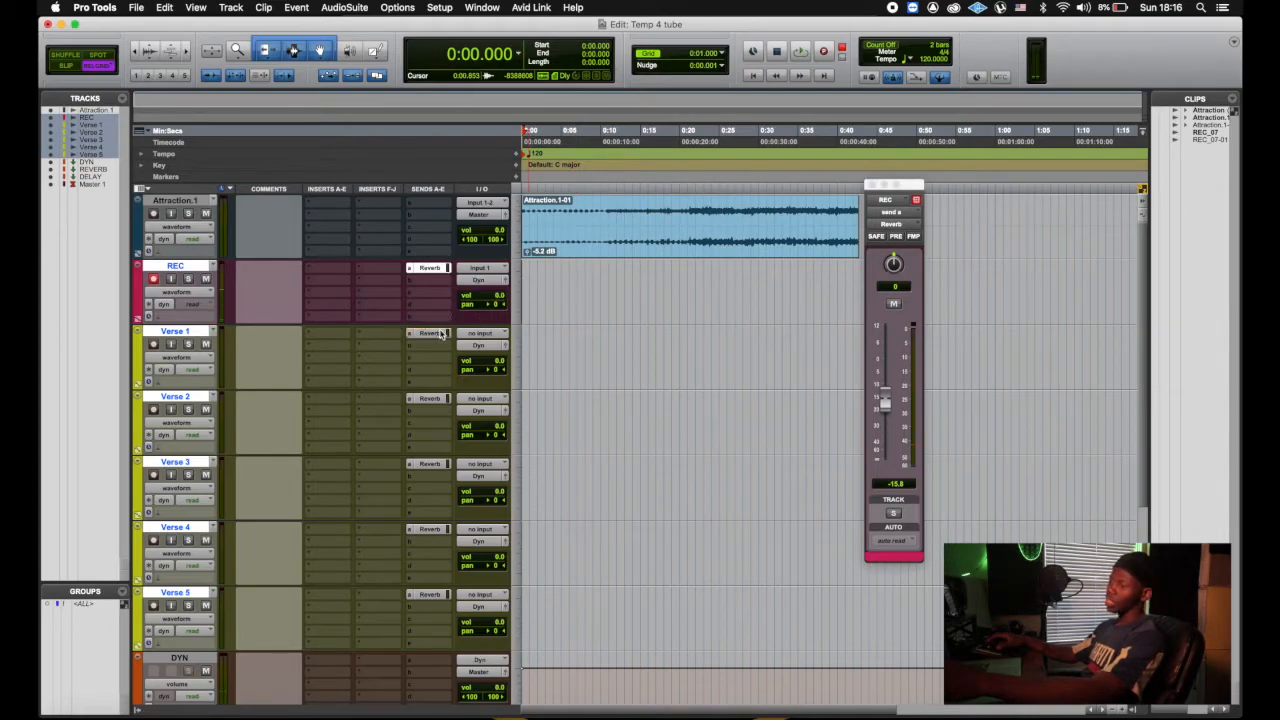
{"action": "left_click", "coordinate": [441, 466]}
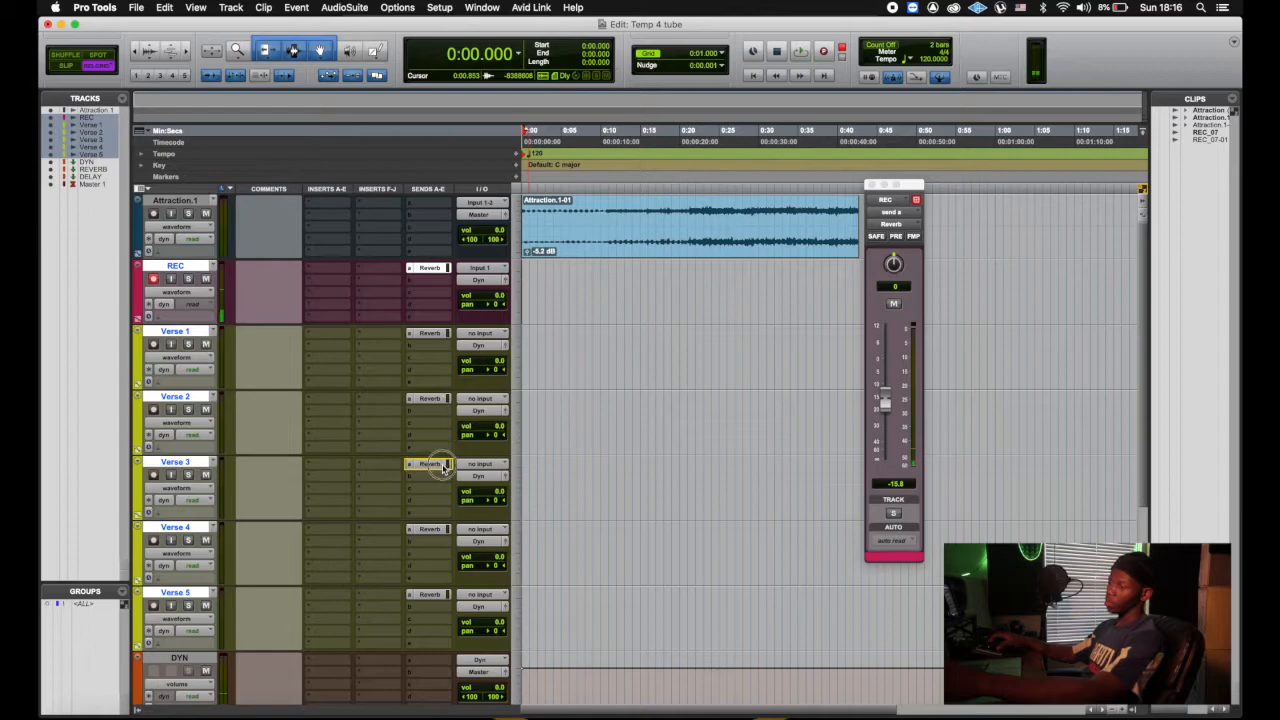
{"action": "left_click", "coordinate": [444, 333]}
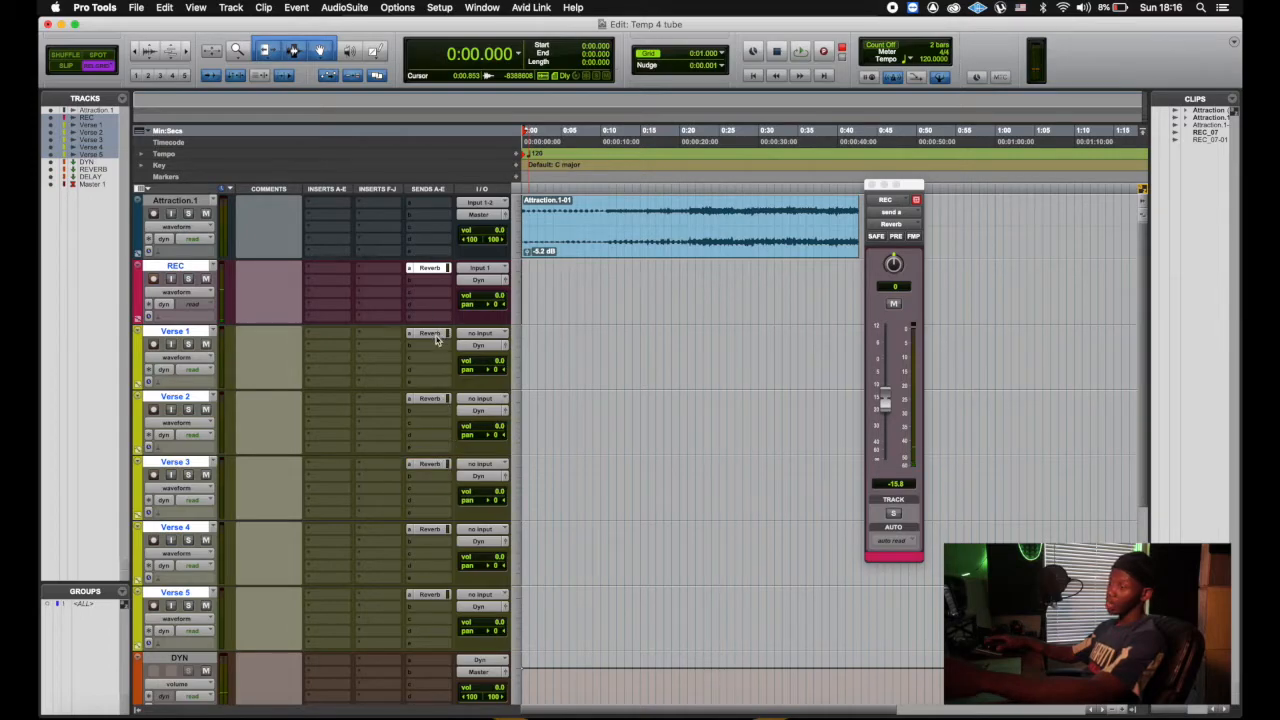
{"action": "left_click", "coordinate": [436, 400]}
{"action": "left_click", "coordinate": [433, 466]}
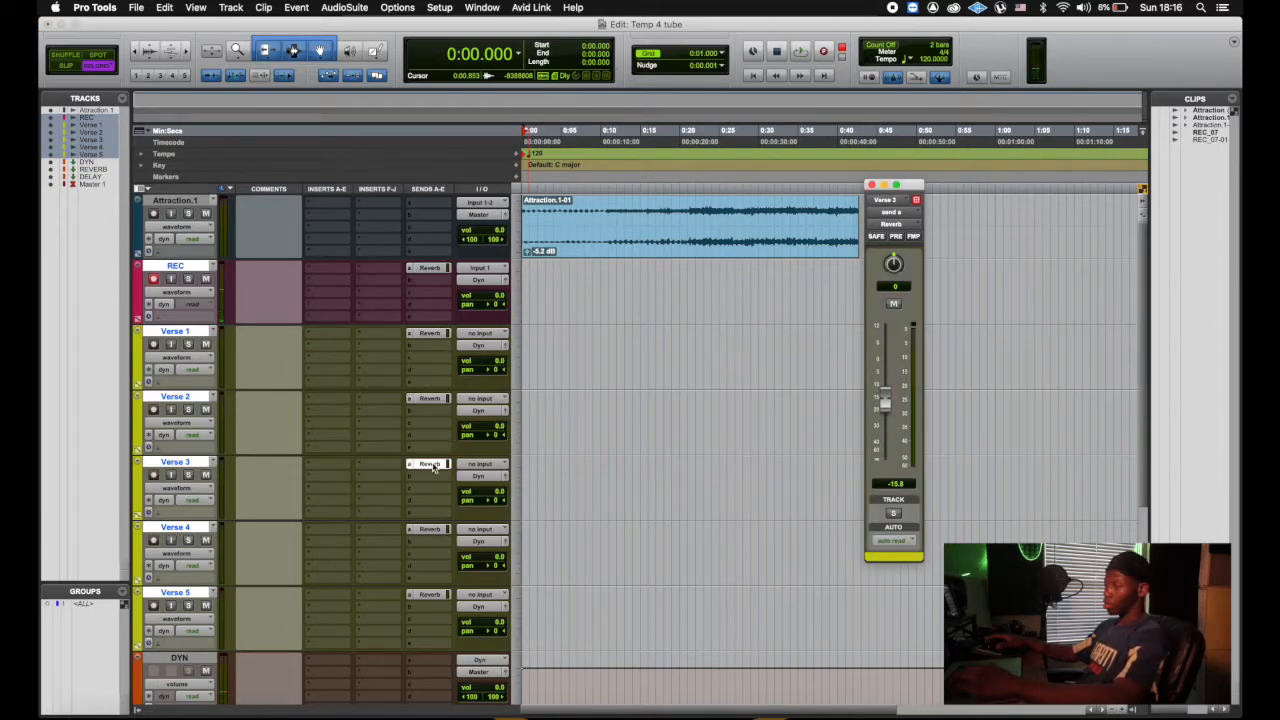
Add a Delay (Stereo) bus send to the REC and Verse 1 to Verse 5 tracks and set the REC send level to -19.8 dB
{"action": "left_click", "coordinate": [424, 287]}
{"action": "mouse_move", "coordinate": [480, 292]}
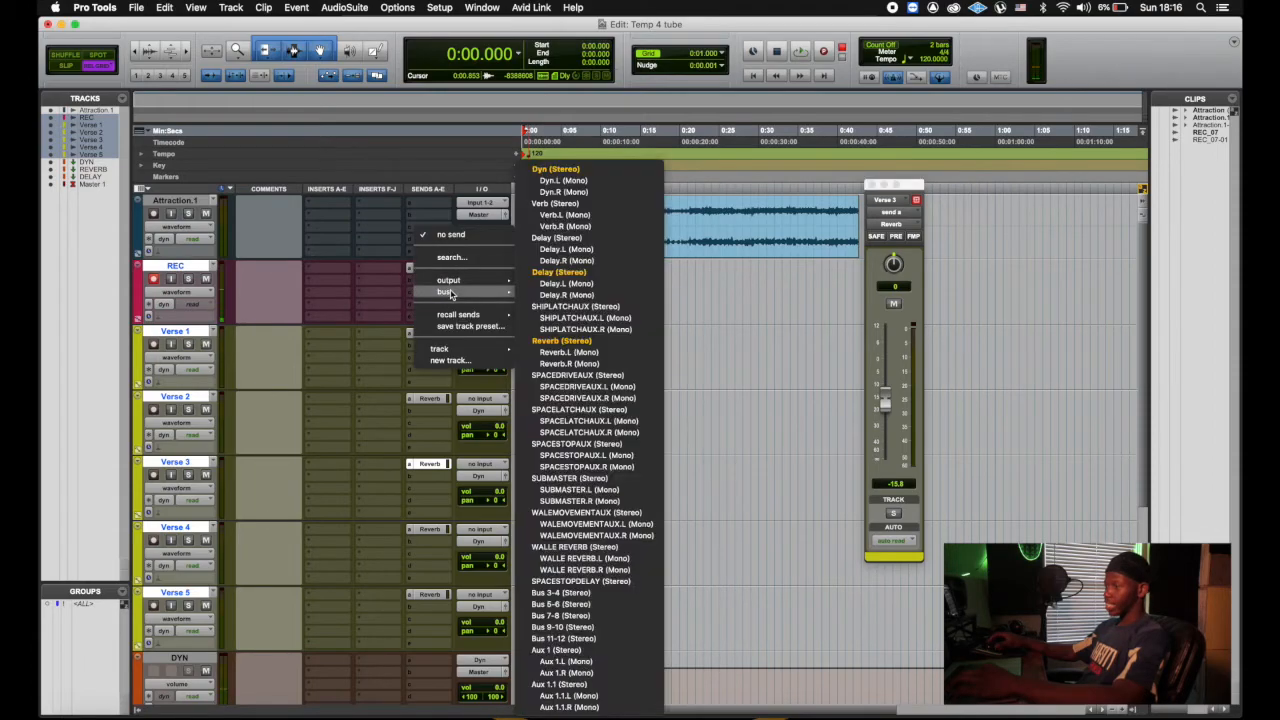
{"action": "left_click", "coordinate": [560, 272]}
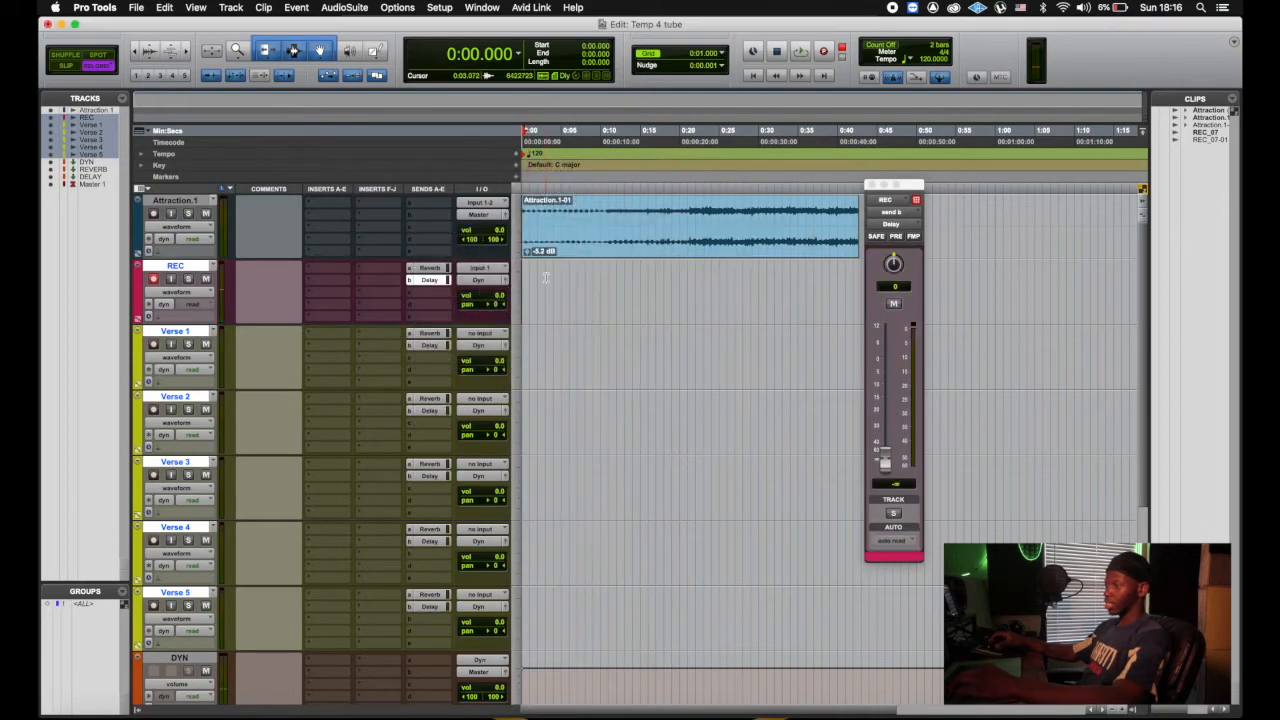
{"action": "left_click_drag", "start_coordinate": [885, 462], "coordinate": [892, 404]}
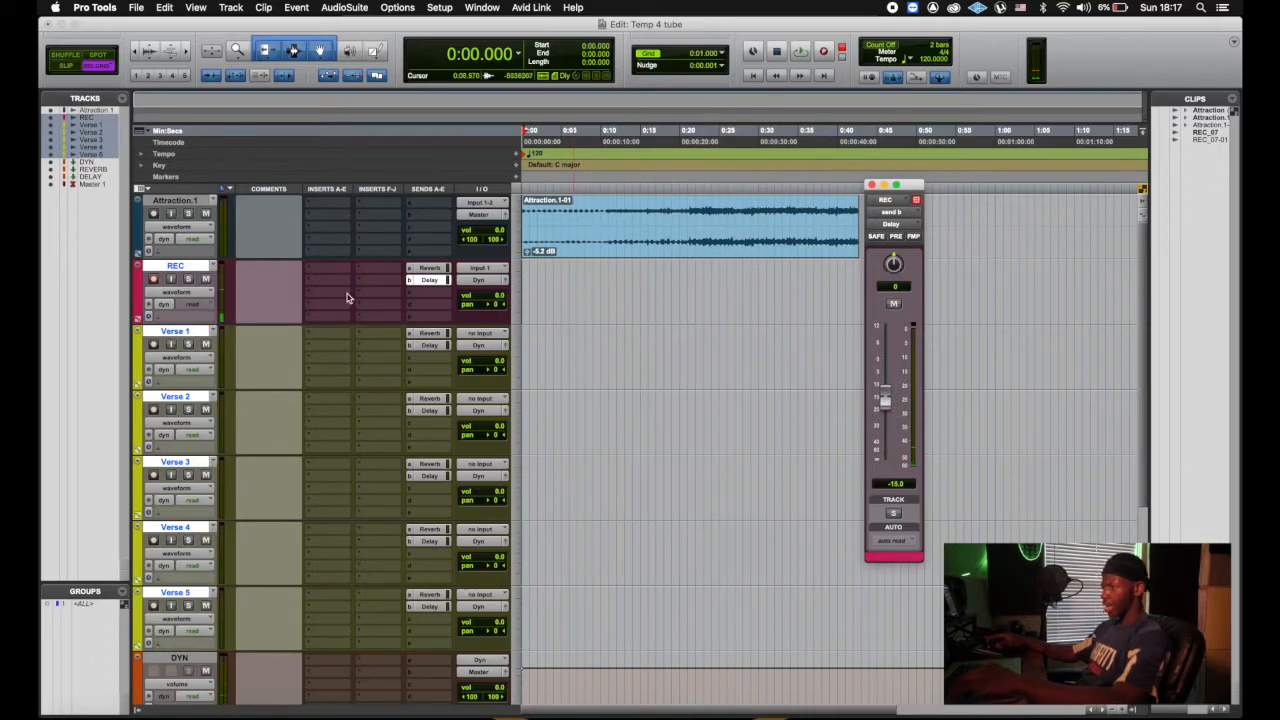
{"action": "left_click_drag", "start_coordinate": [882, 398], "coordinate": [883, 412]}
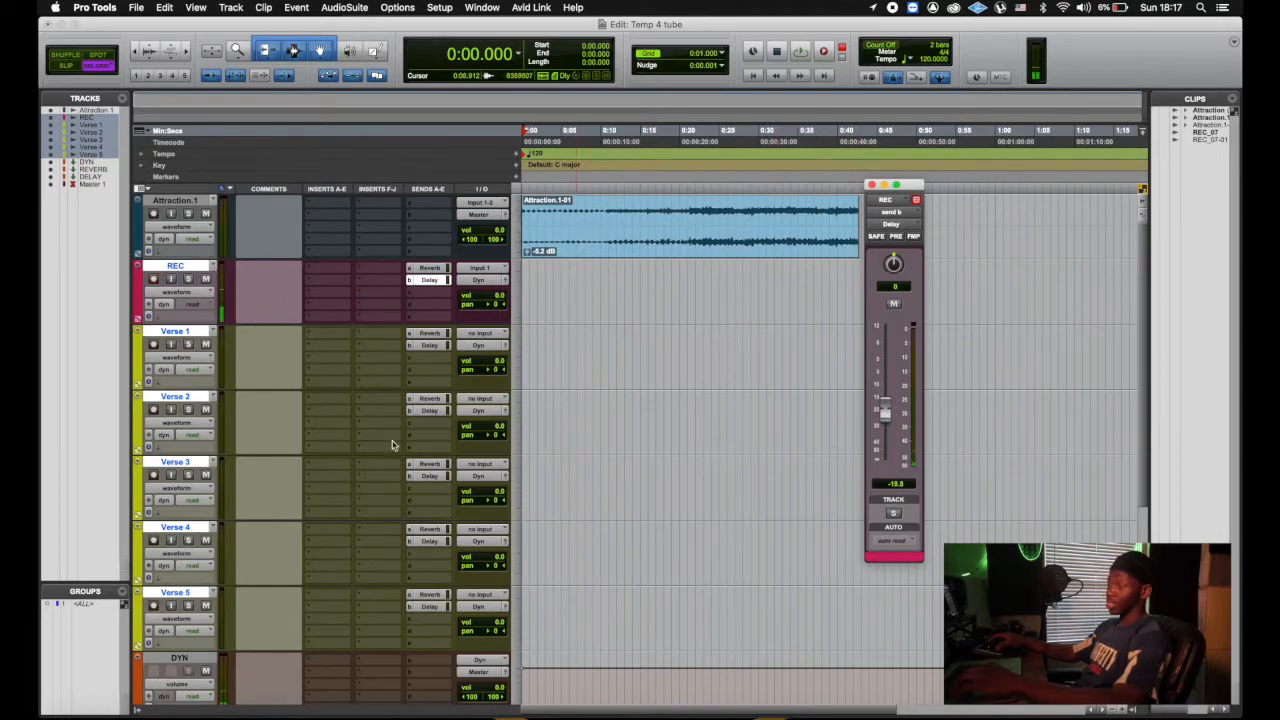
Insert the multichannel CLA-2A (stereo) compressor in the first insert slot of the DYN aux track and close its plug-in window
{"action": "scroll", "coordinate": [389, 416], "scroll_direction": "down", "scroll_amount": 5}
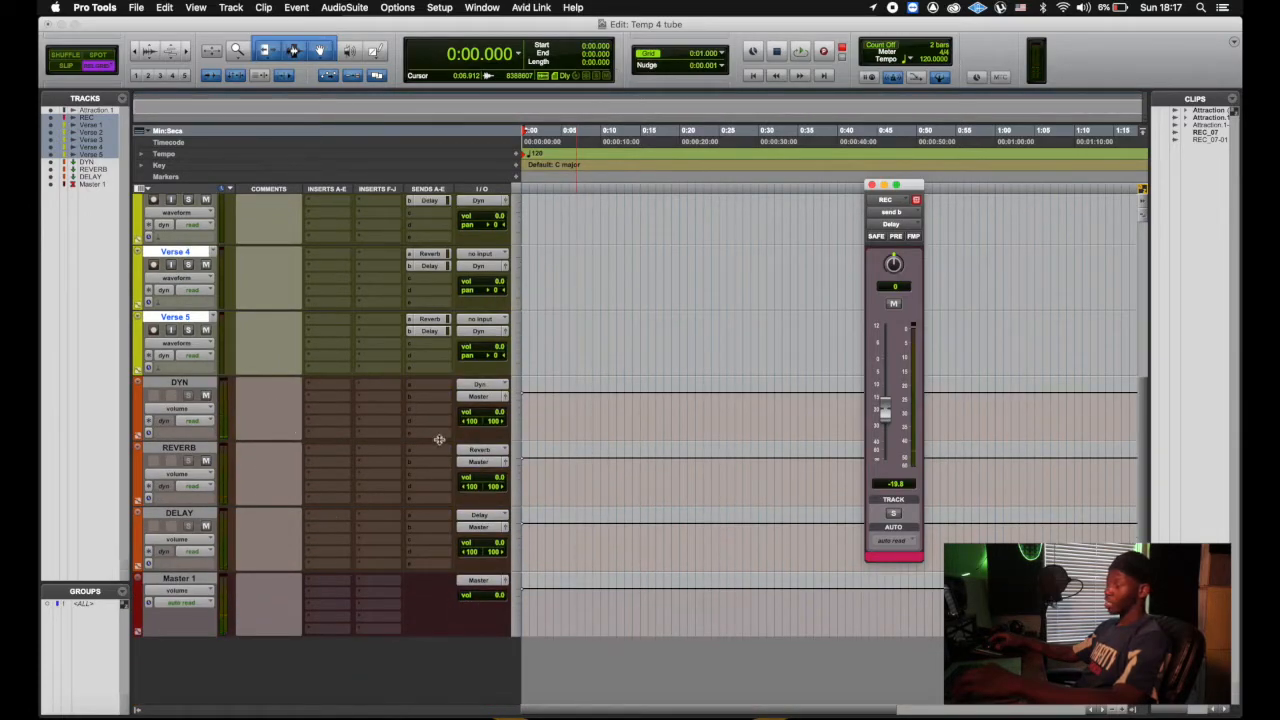
{"action": "left_click", "coordinate": [185, 392]}
{"action": "left_click", "coordinate": [336, 386]}
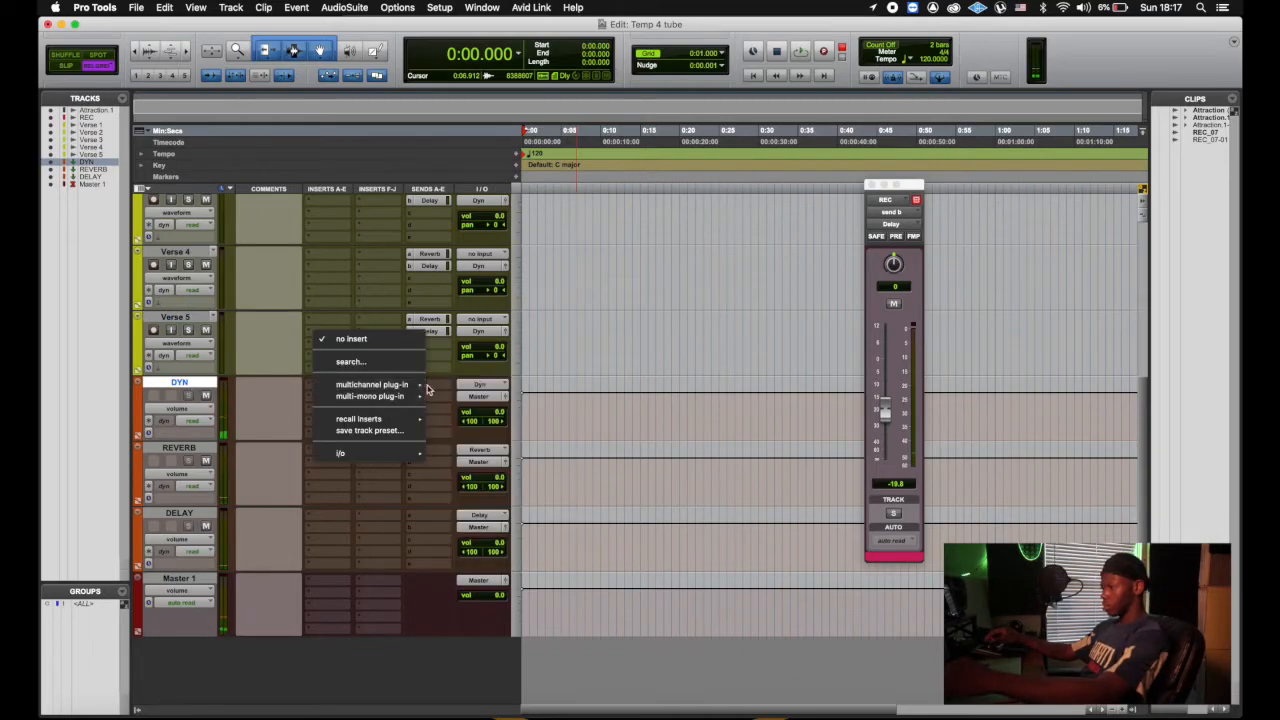
{"action": "mouse_move", "coordinate": [425, 386]}
{"action": "mouse_move", "coordinate": [466, 399]}
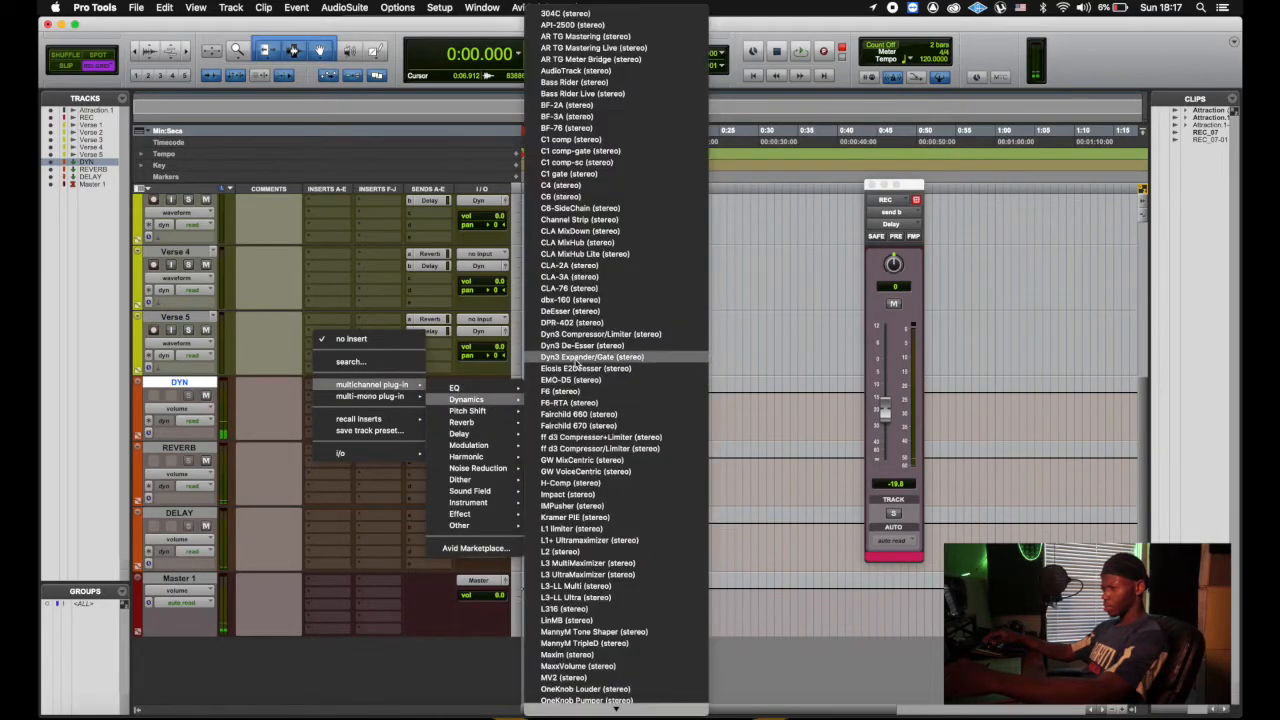
{"action": "left_click", "coordinate": [590, 267]}
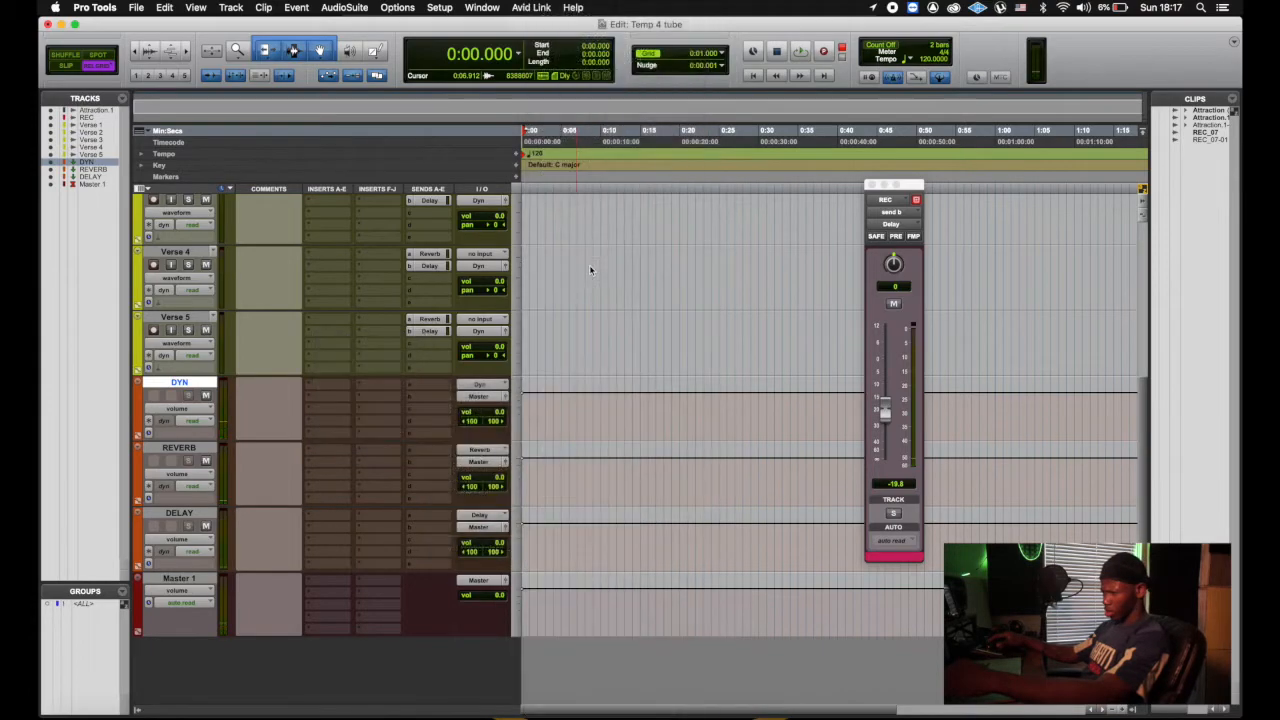
{"action": "left_click", "coordinate": [408, 251]}
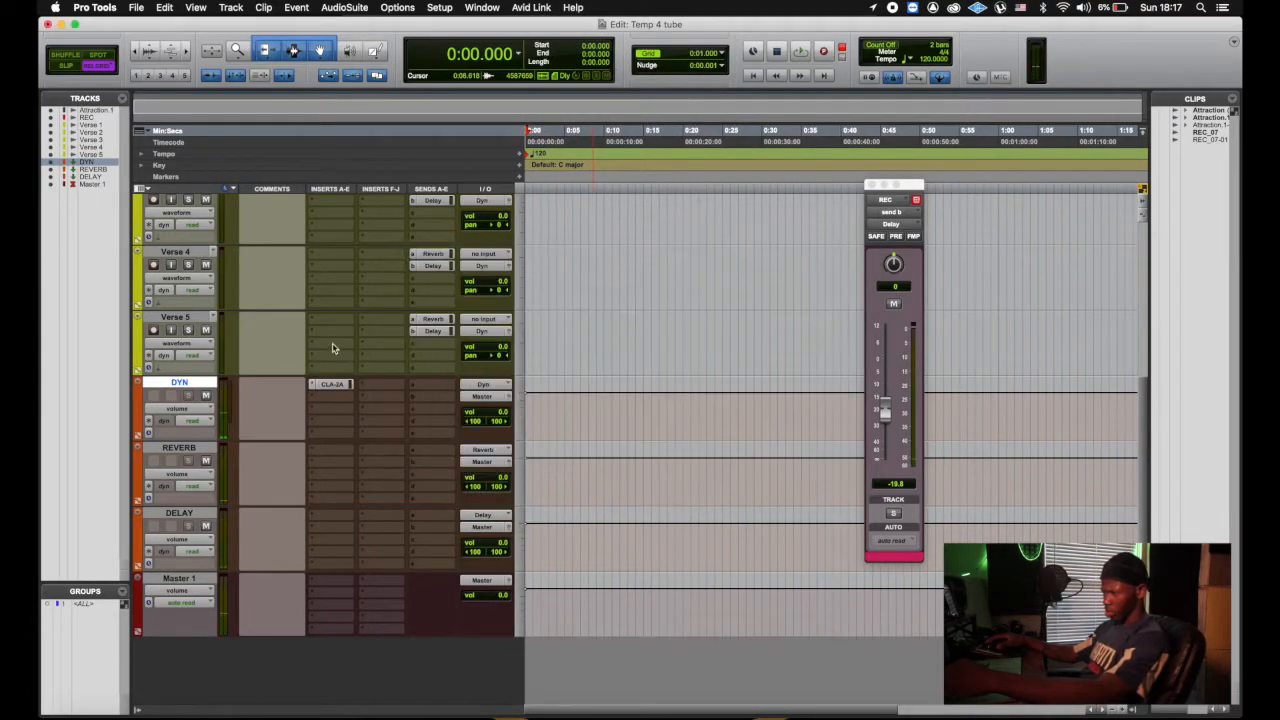
Insert the multichannel Inf EQ (stereo) in the DYN aux track's second insert slot and close its plug-in window
{"action": "left_click", "coordinate": [332, 398]}
{"action": "mouse_move", "coordinate": [335, 397]}
{"action": "mouse_move", "coordinate": [460, 400]}
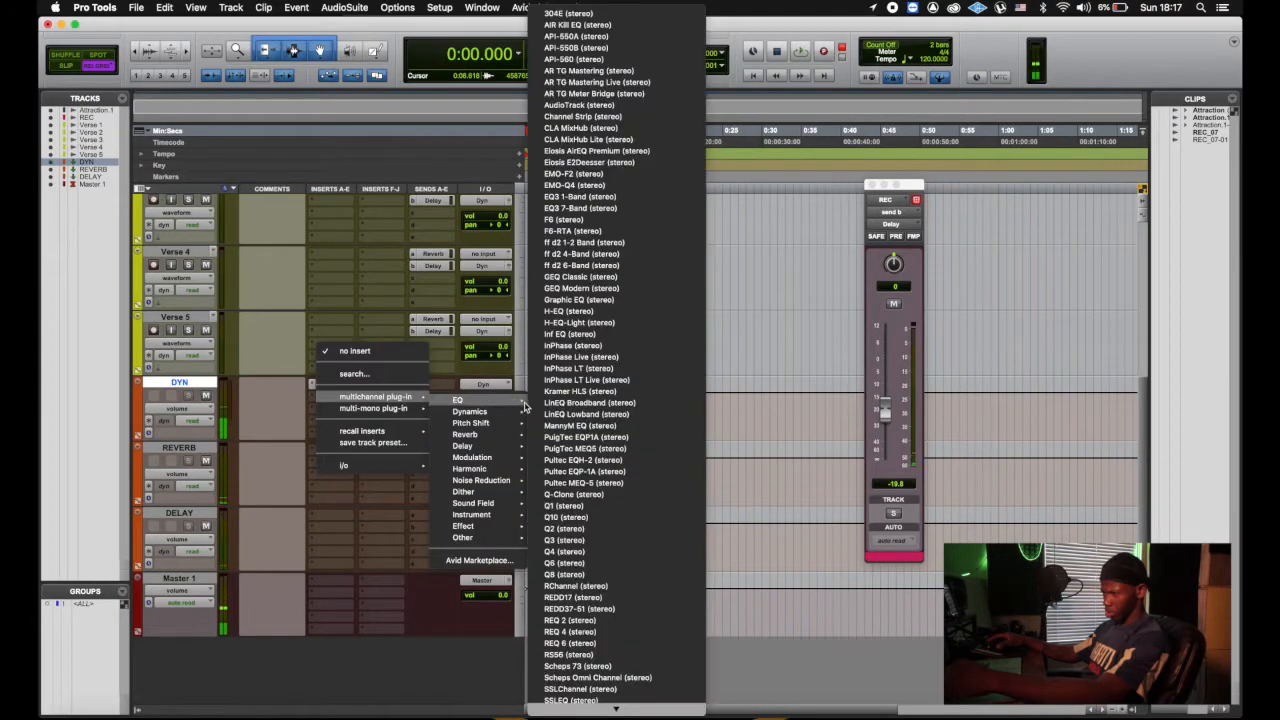
{"action": "left_click", "coordinate": [561, 408]}
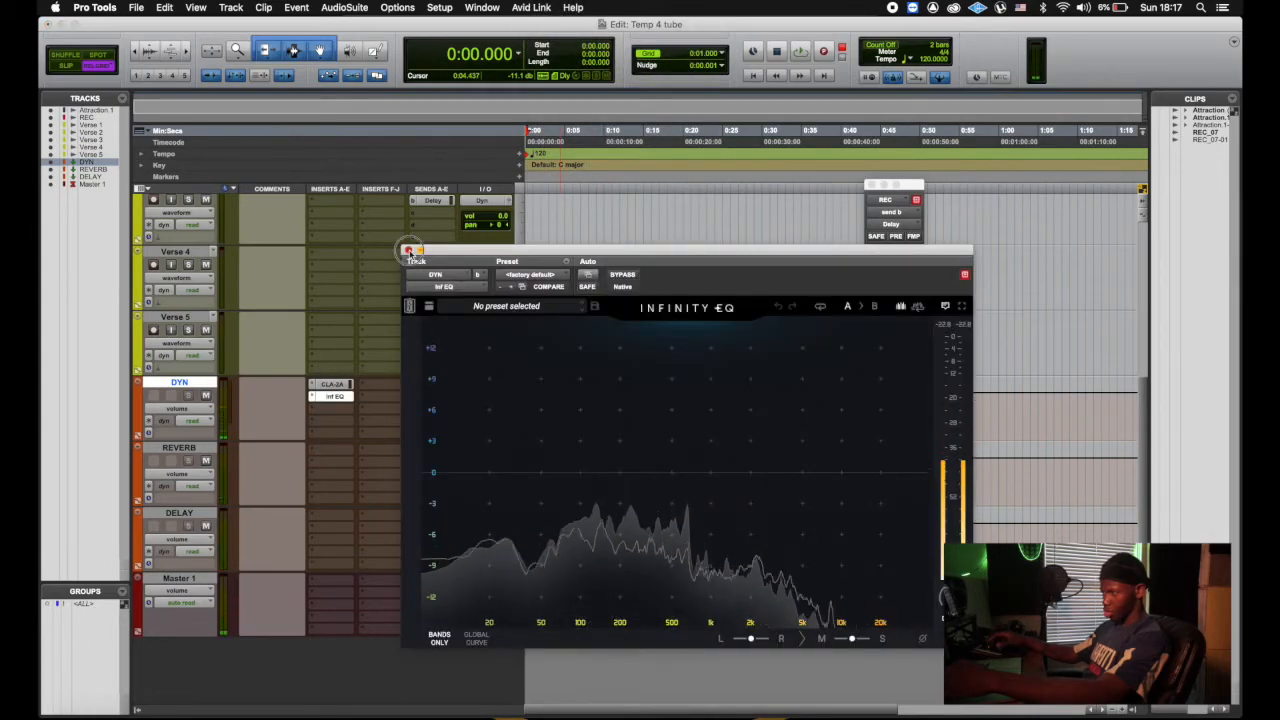
{"action": "left_click", "coordinate": [408, 252]}
Compare the insert slots of the REC and verse tracks with the shared inserts on the DYN aux track
{"action": "scroll", "coordinate": [335, 341], "scroll_direction": "up", "scroll_amount": 5}
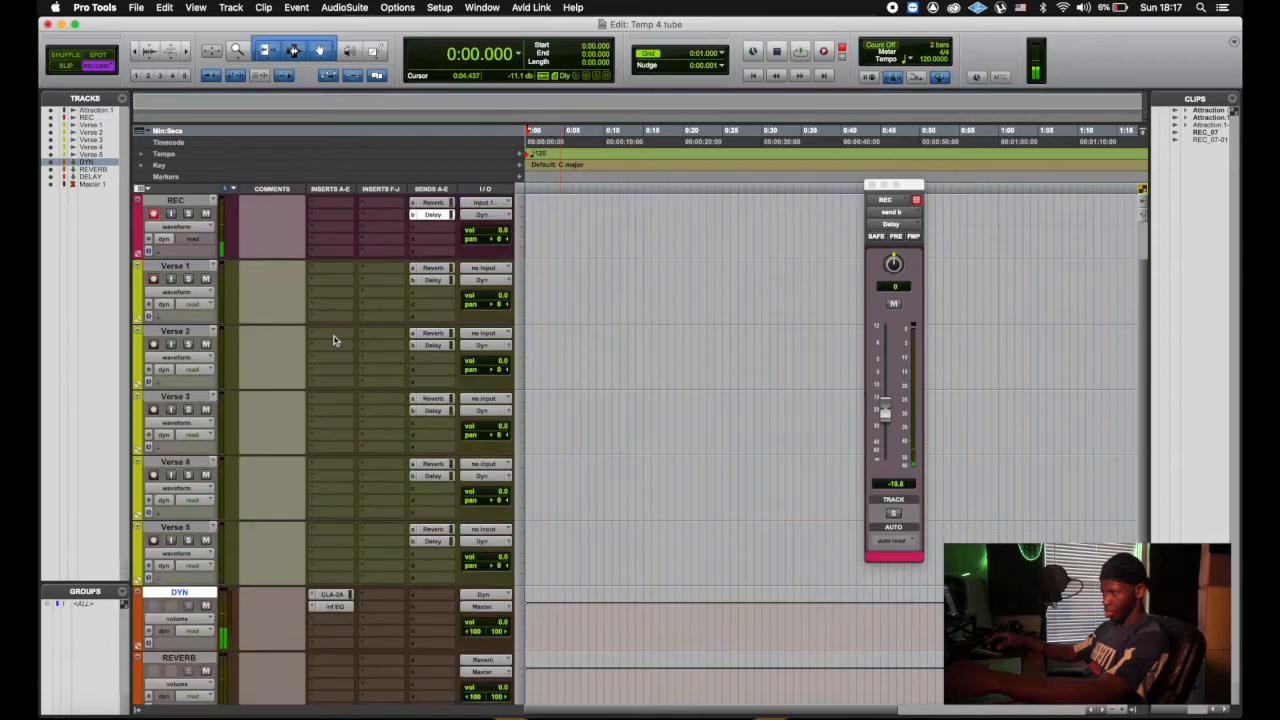
{"action": "scroll", "coordinate": [330, 348], "scroll_direction": "up", "scroll_amount": 2}
{"action": "scroll", "coordinate": [330, 348], "scroll_direction": "down", "scroll_amount": 2}
{"action": "scroll", "coordinate": [330, 320], "scroll_direction": "up", "scroll_amount": 2}
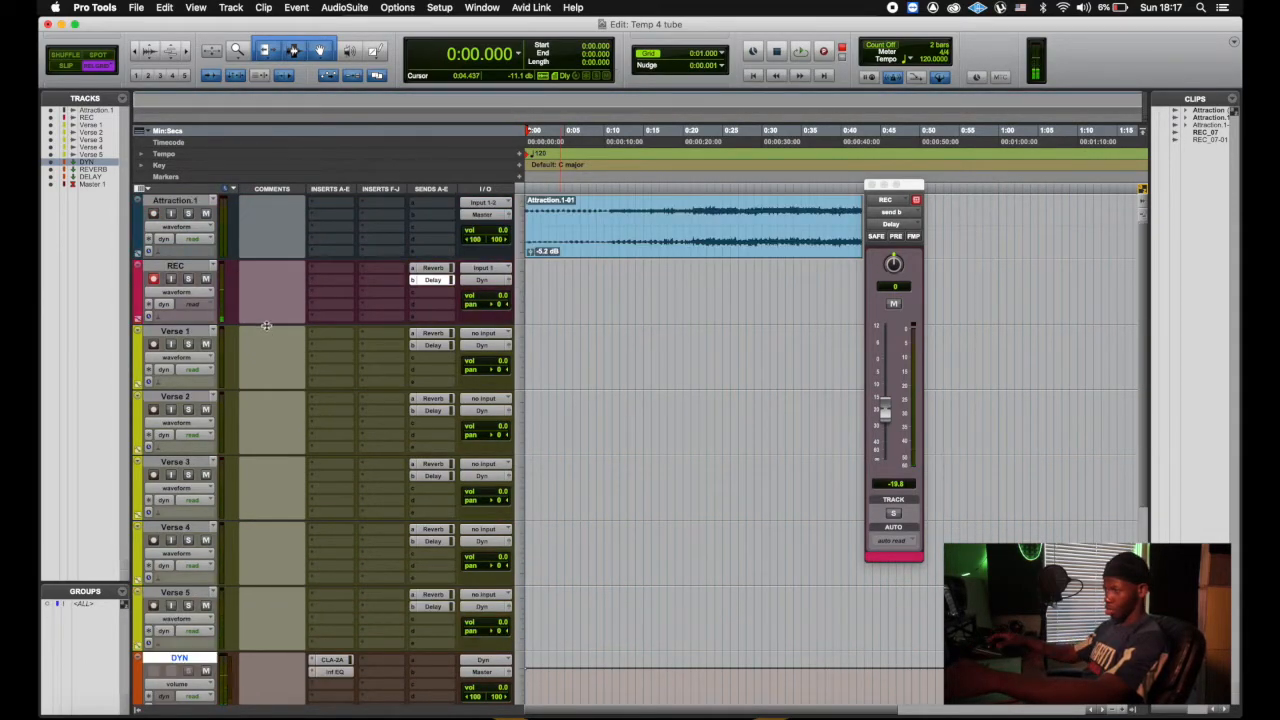
{"action": "scroll", "coordinate": [343, 388], "scroll_direction": "down", "scroll_amount": 5}
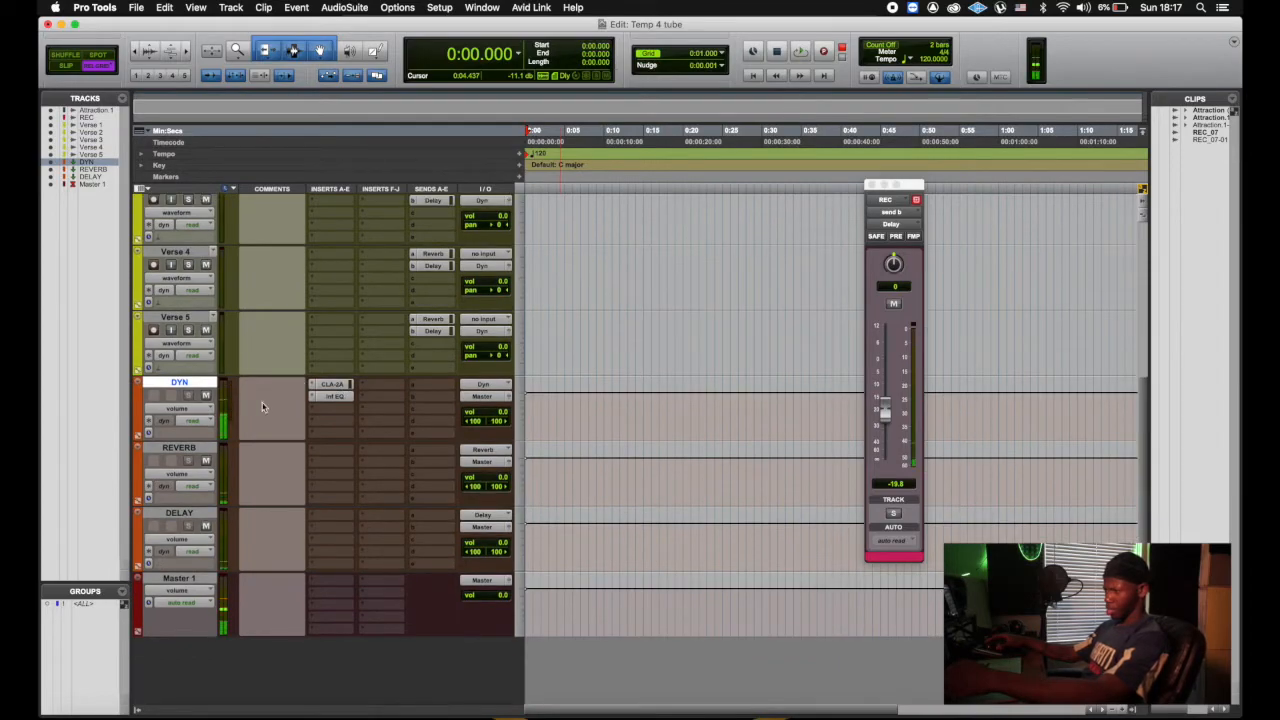
{"action": "scroll", "coordinate": [345, 392], "scroll_direction": "up", "scroll_amount": 6}
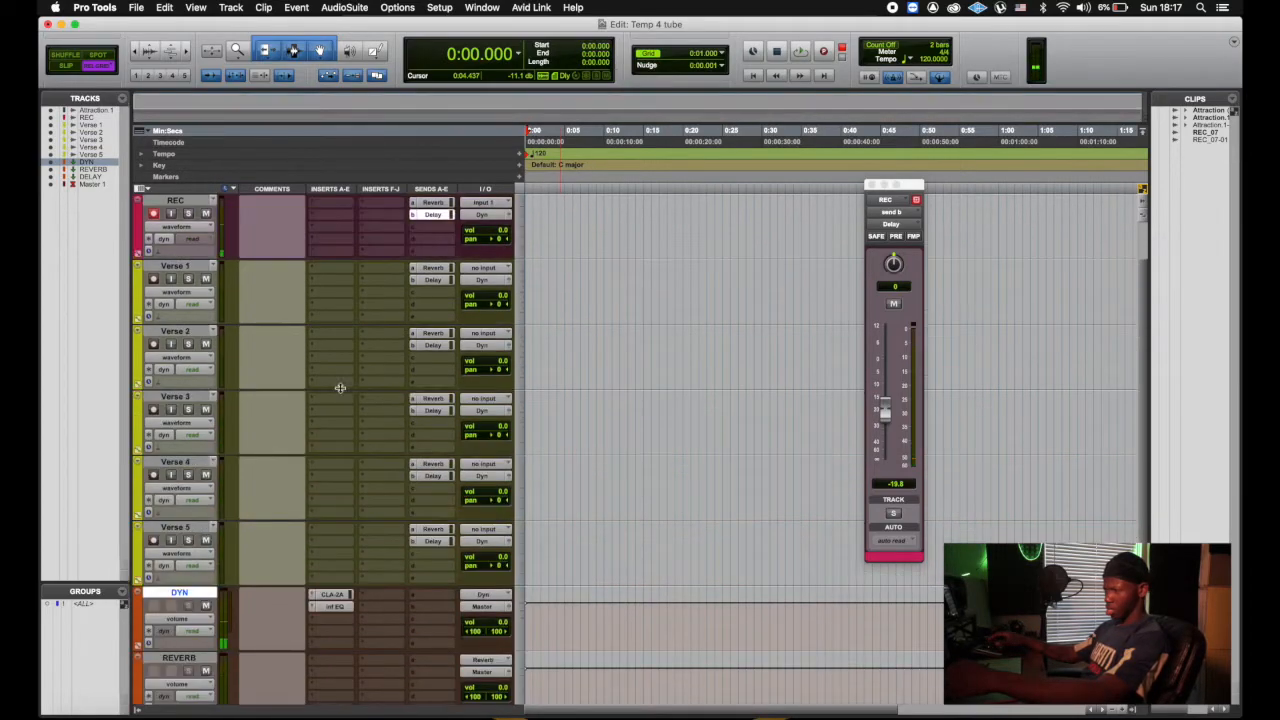
{"action": "scroll", "coordinate": [345, 420], "scroll_direction": "down", "scroll_amount": 4}
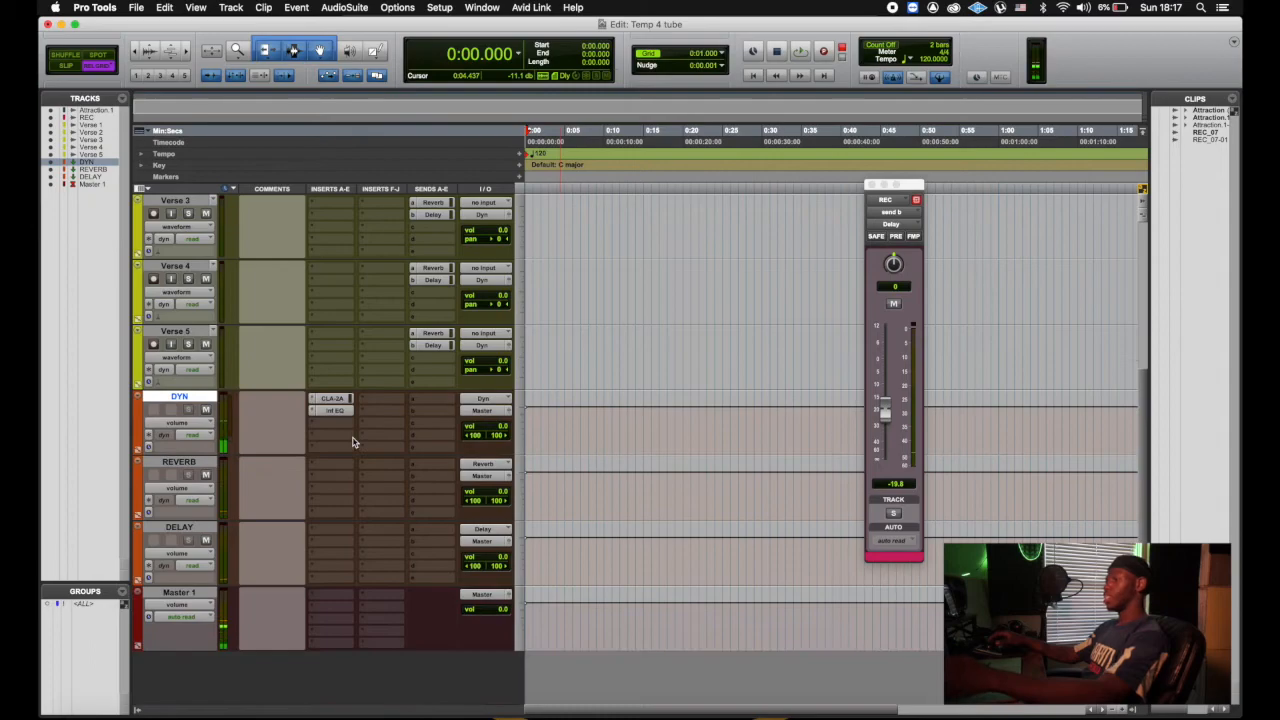
{"action": "scroll", "coordinate": [352, 441], "scroll_direction": "up", "scroll_amount": 4}
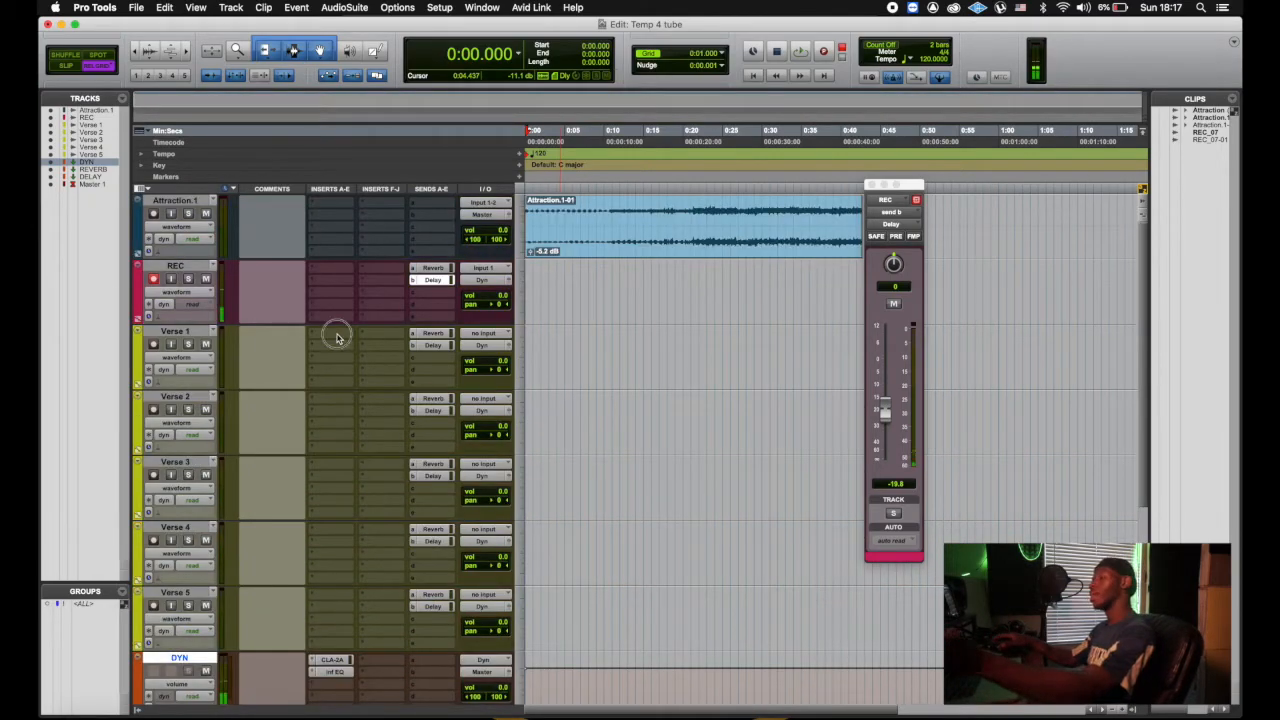
{"action": "left_click", "coordinate": [337, 339]}
{"action": "left_click", "coordinate": [329, 420]}
{"action": "left_click", "coordinate": [337, 480]}
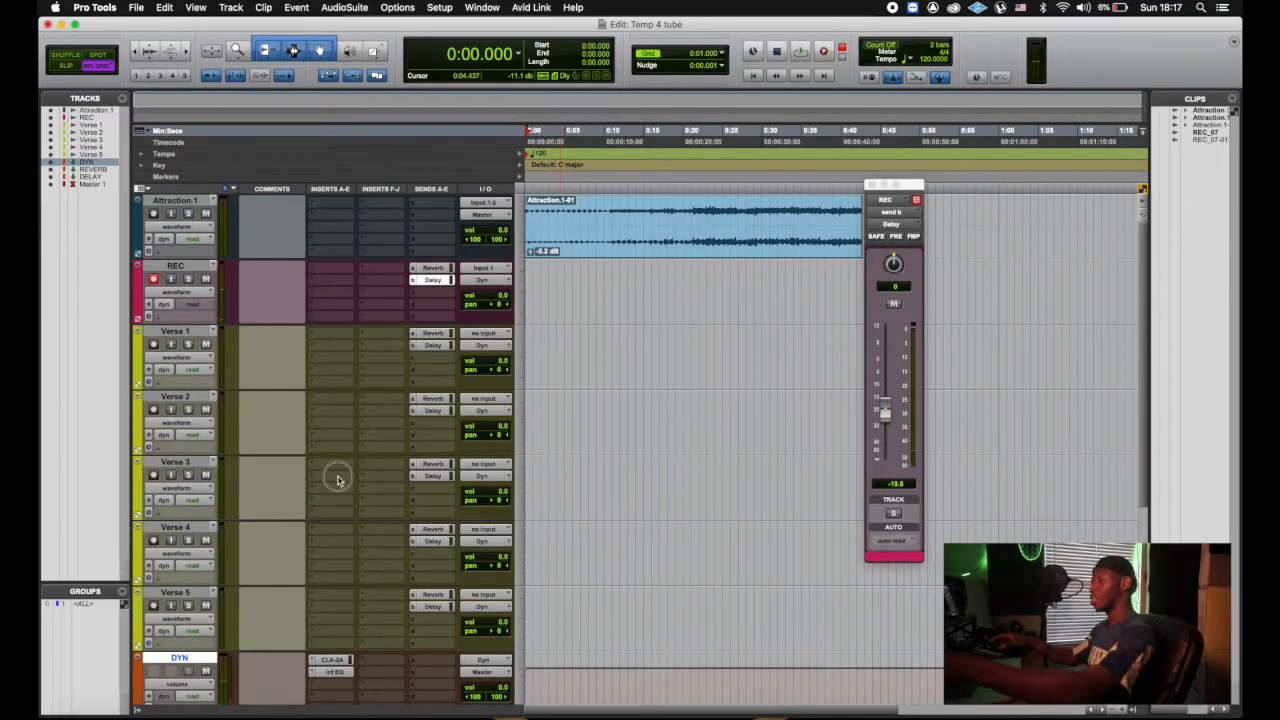
{"action": "left_click", "coordinate": [334, 569]}
{"action": "left_click", "coordinate": [334, 566]}
{"action": "left_click", "coordinate": [286, 588]}
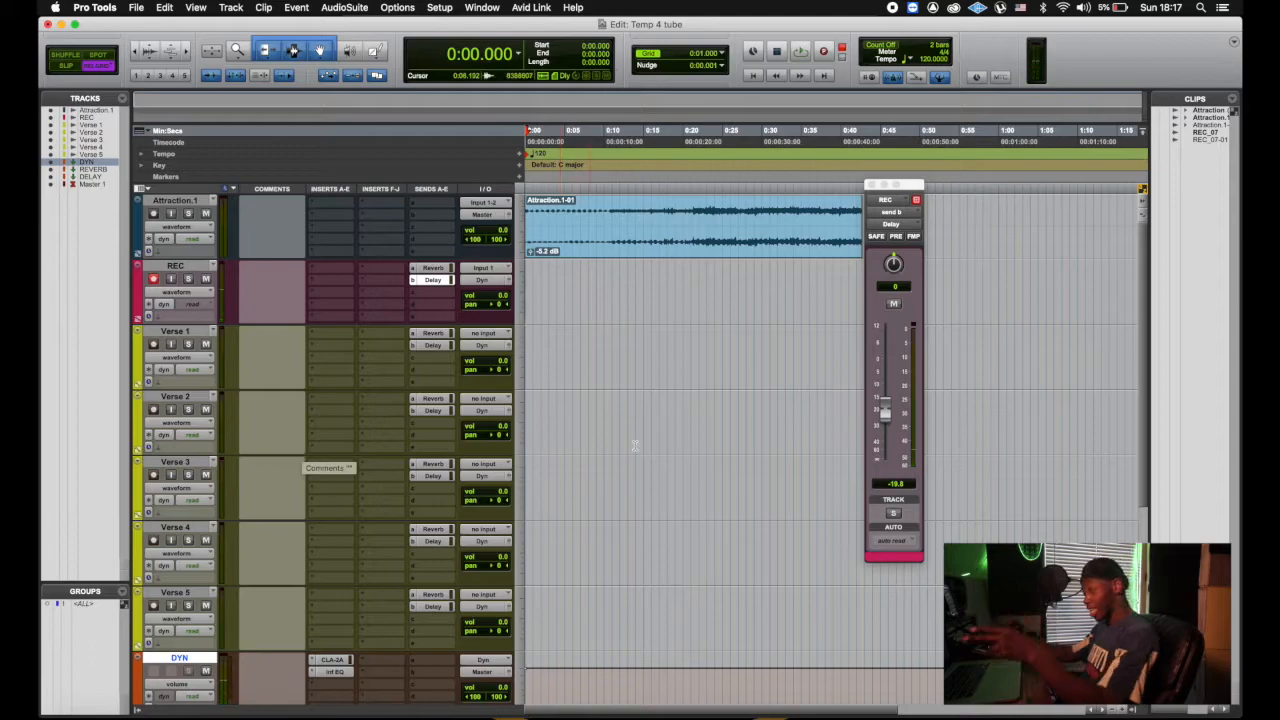
Insert the multichannel Reverb One (stereo) plug-in on the REVERB aux track and close its plug-in window
{"action": "scroll", "coordinate": [436, 281], "scroll_direction": "down", "scroll_amount": 5}
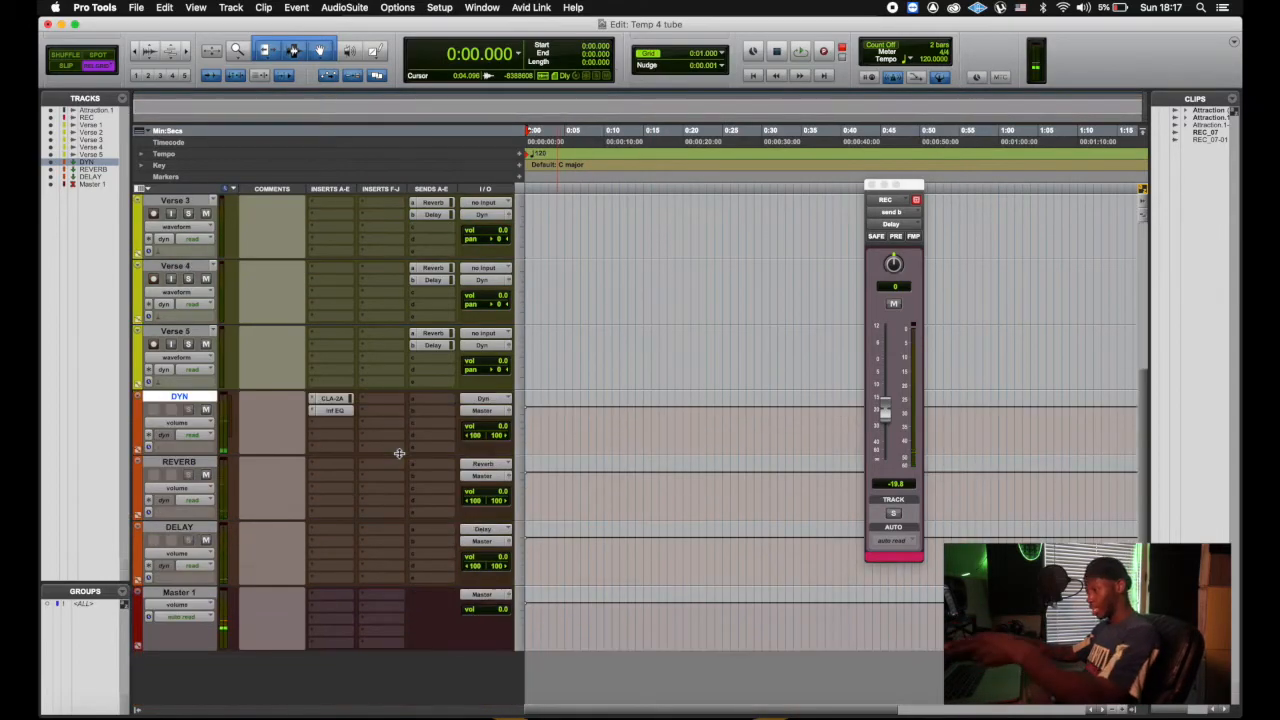
{"action": "left_click", "coordinate": [330, 421]}
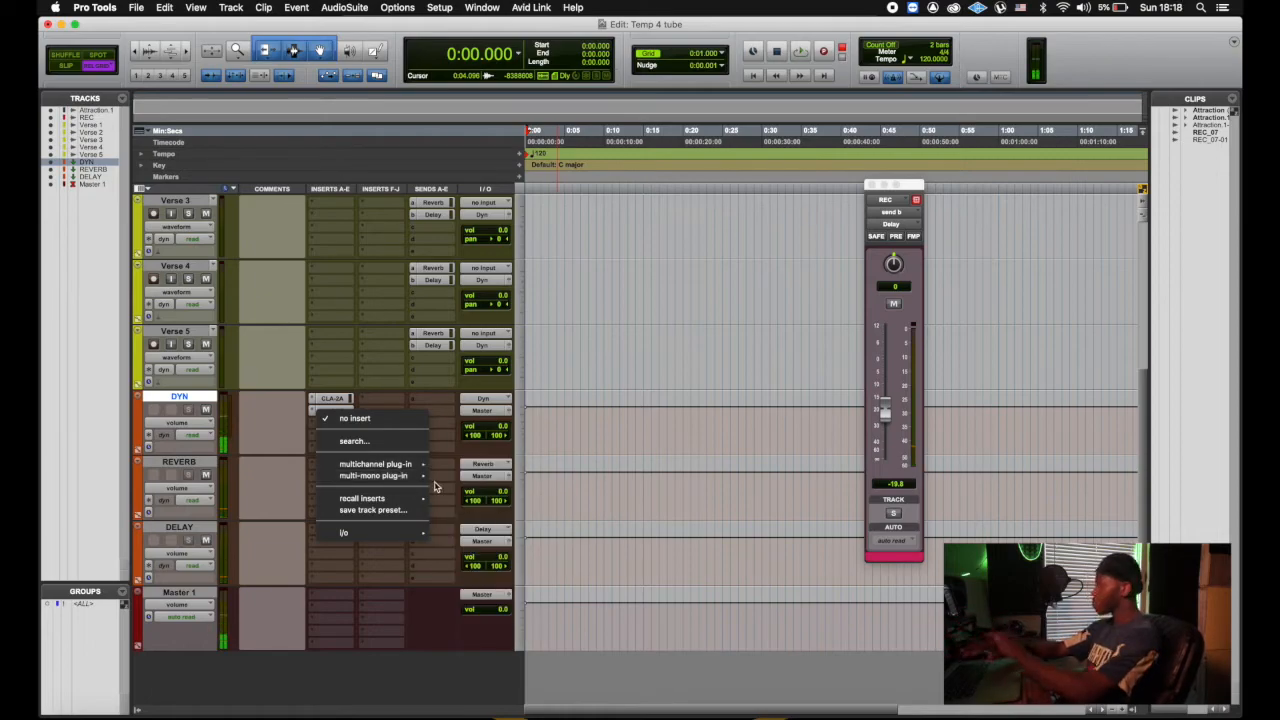
{"action": "mouse_move", "coordinate": [400, 464]}
{"action": "mouse_move", "coordinate": [480, 491]}
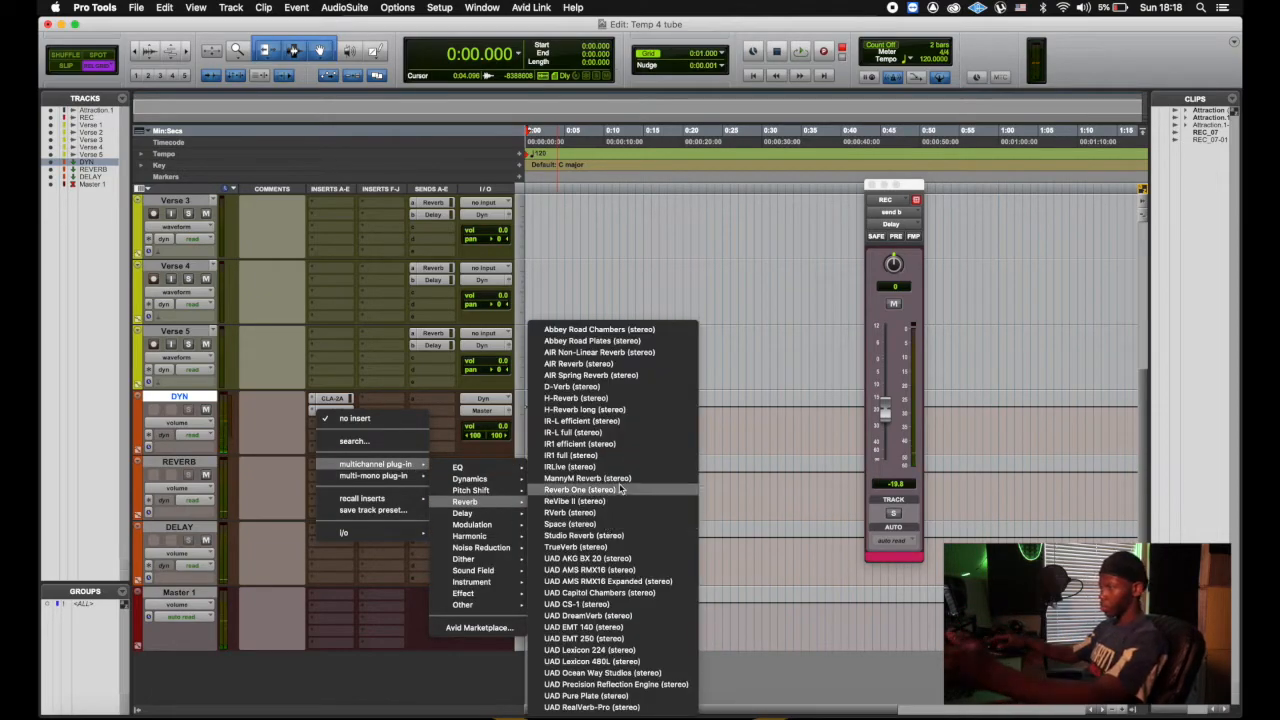
{"action": "left_click", "coordinate": [619, 489]}
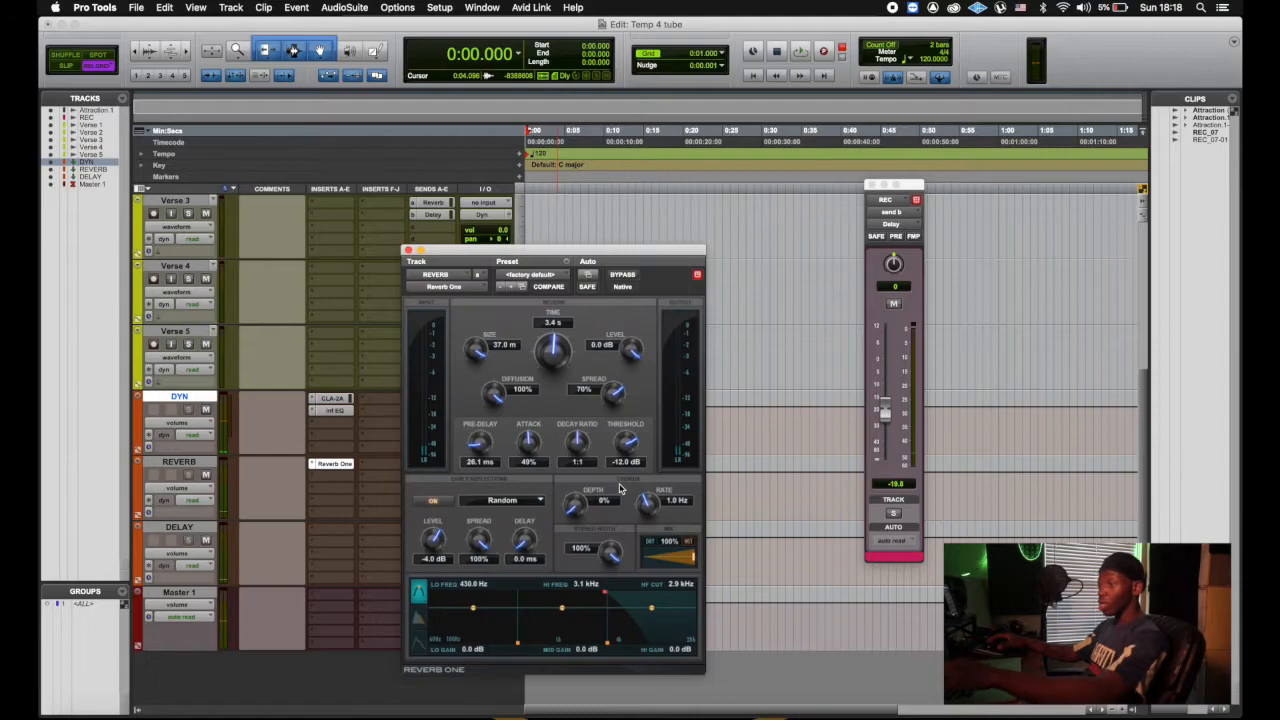
{"action": "left_click", "coordinate": [408, 250]}
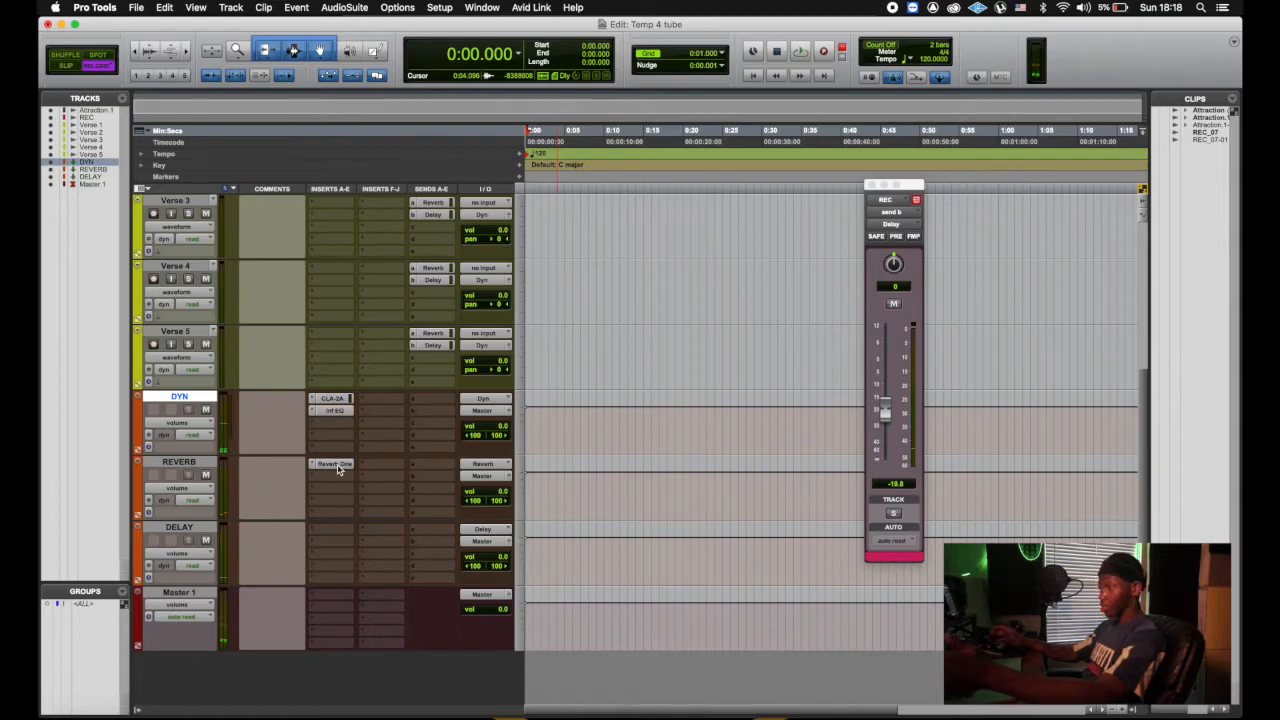
Insert the multichannel H-Delay (stereo) on the DELAY aux track, enable its Ping Pong mode and close its plug-in window
{"action": "left_click", "coordinate": [328, 531]}
{"action": "mouse_move", "coordinate": [341, 537]}
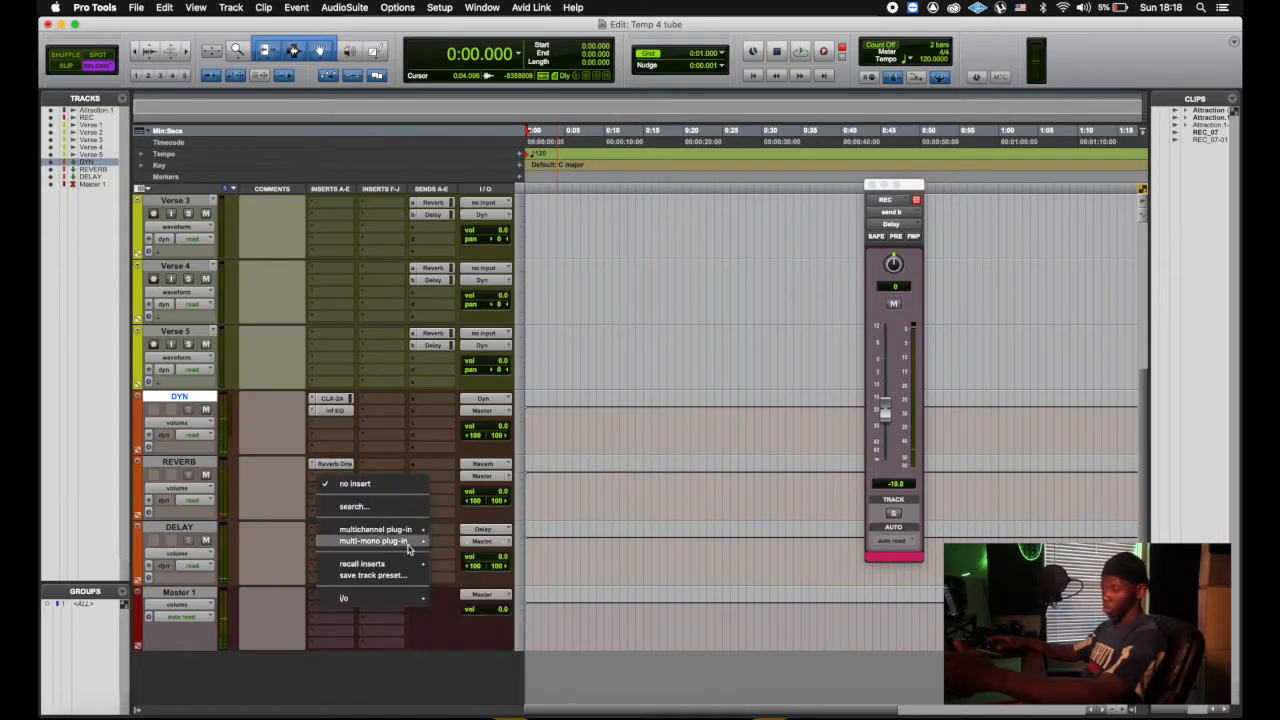
{"action": "mouse_move", "coordinate": [503, 577]}
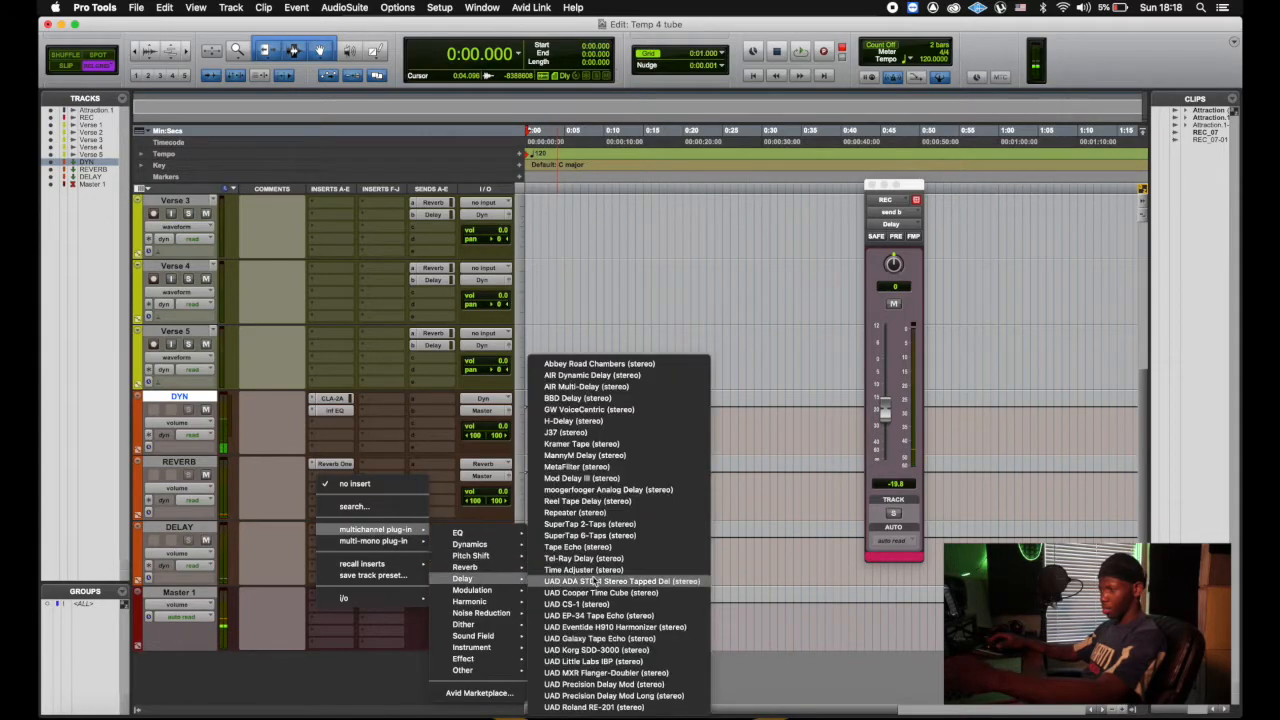
{"action": "key", "text": "Return"}
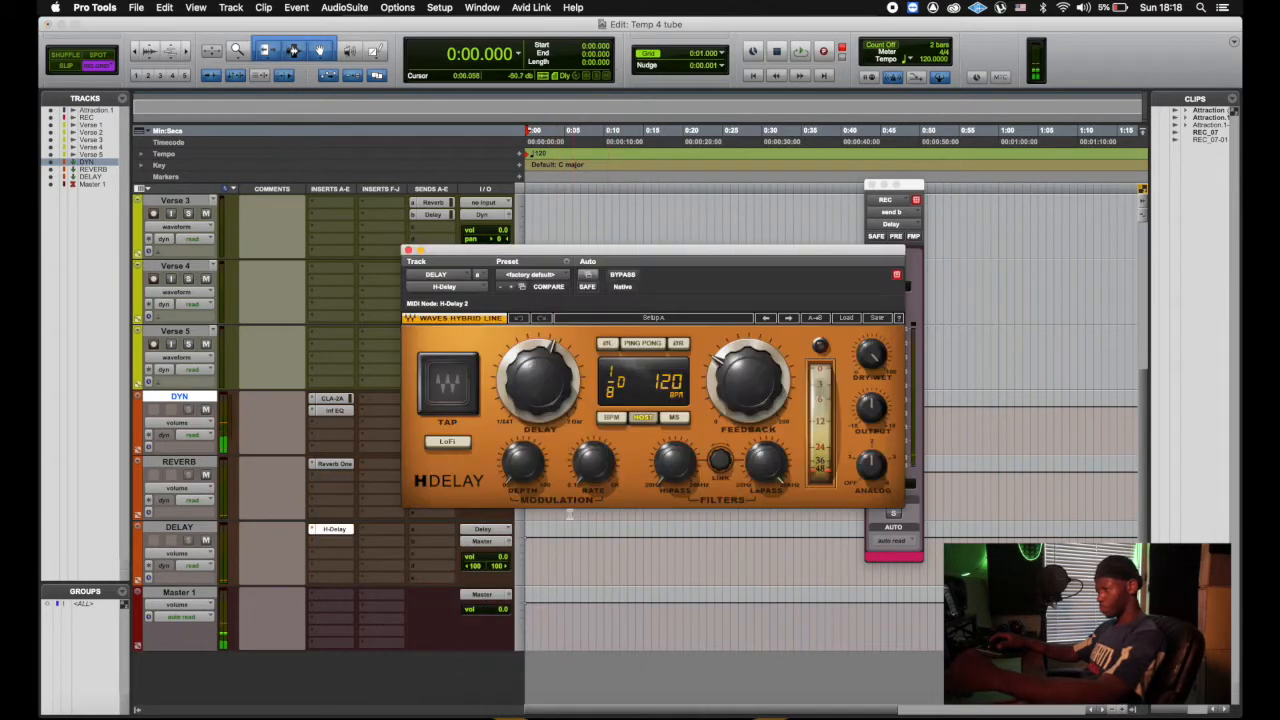
{"action": "left_click", "coordinate": [643, 345]}
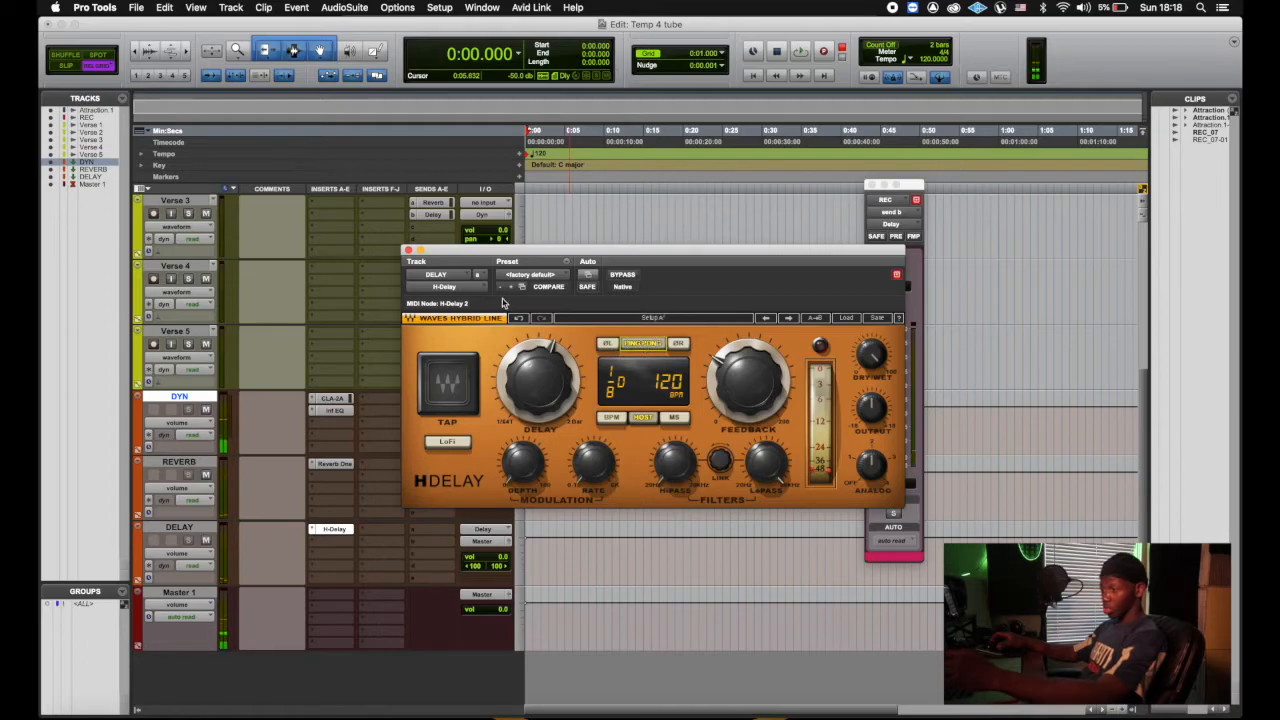
{"action": "left_click", "coordinate": [408, 250]}
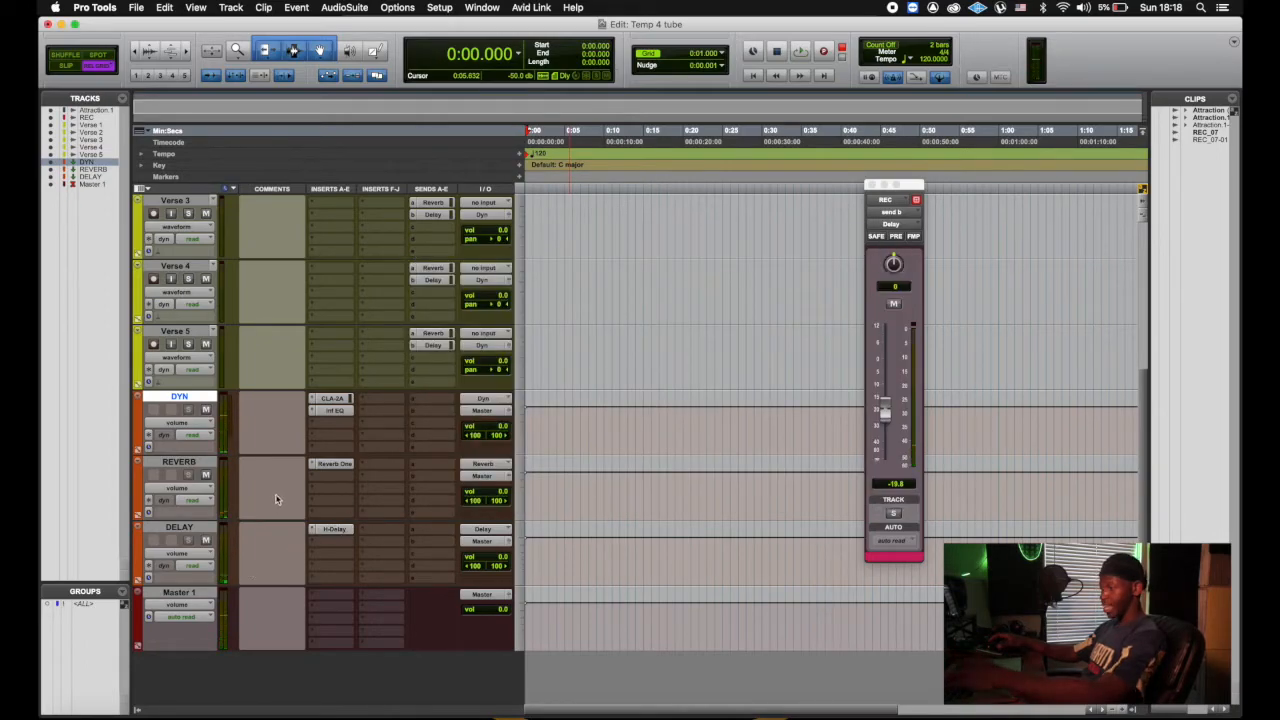
Record a vocal take on the REC track over the beat from about 0:02 to 0:09 and move the clip to Verse 1
{"action": "scroll", "coordinate": [277, 498], "scroll_direction": "up", "scroll_amount": 3}
{"action": "scroll", "coordinate": [277, 498], "scroll_direction": "up", "scroll_amount": 3}
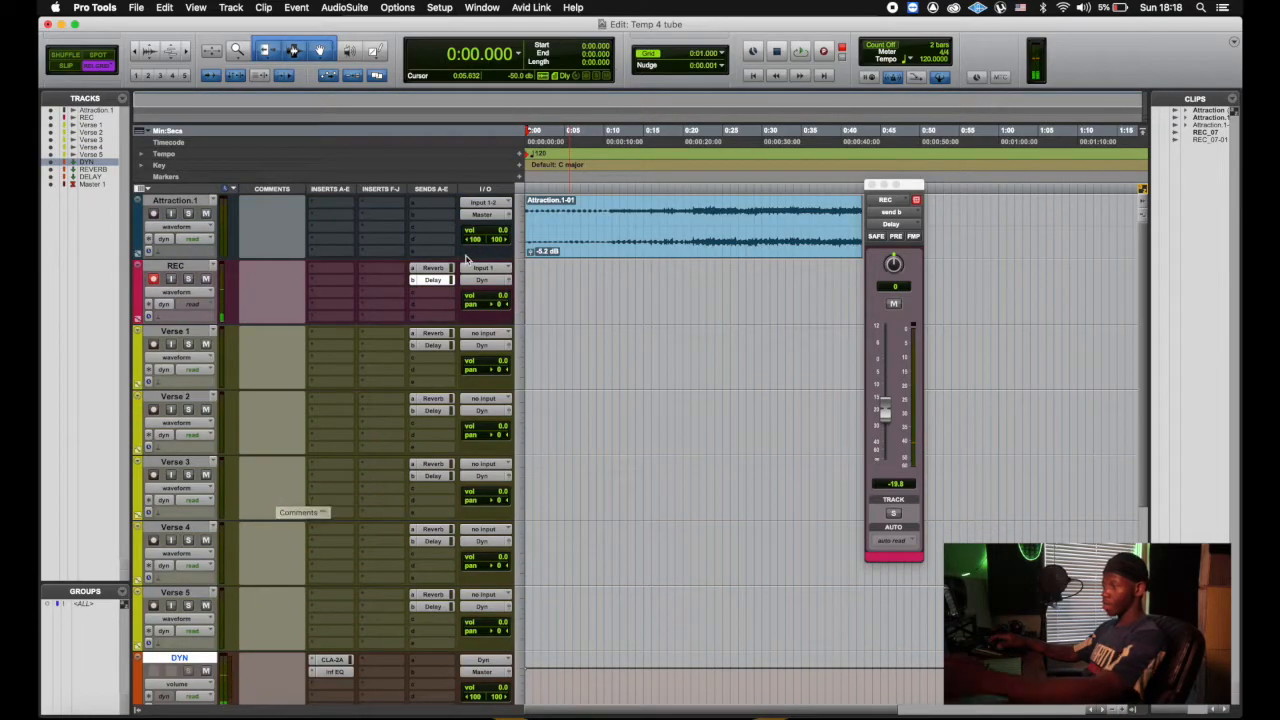
{"action": "key", "text": "space"}
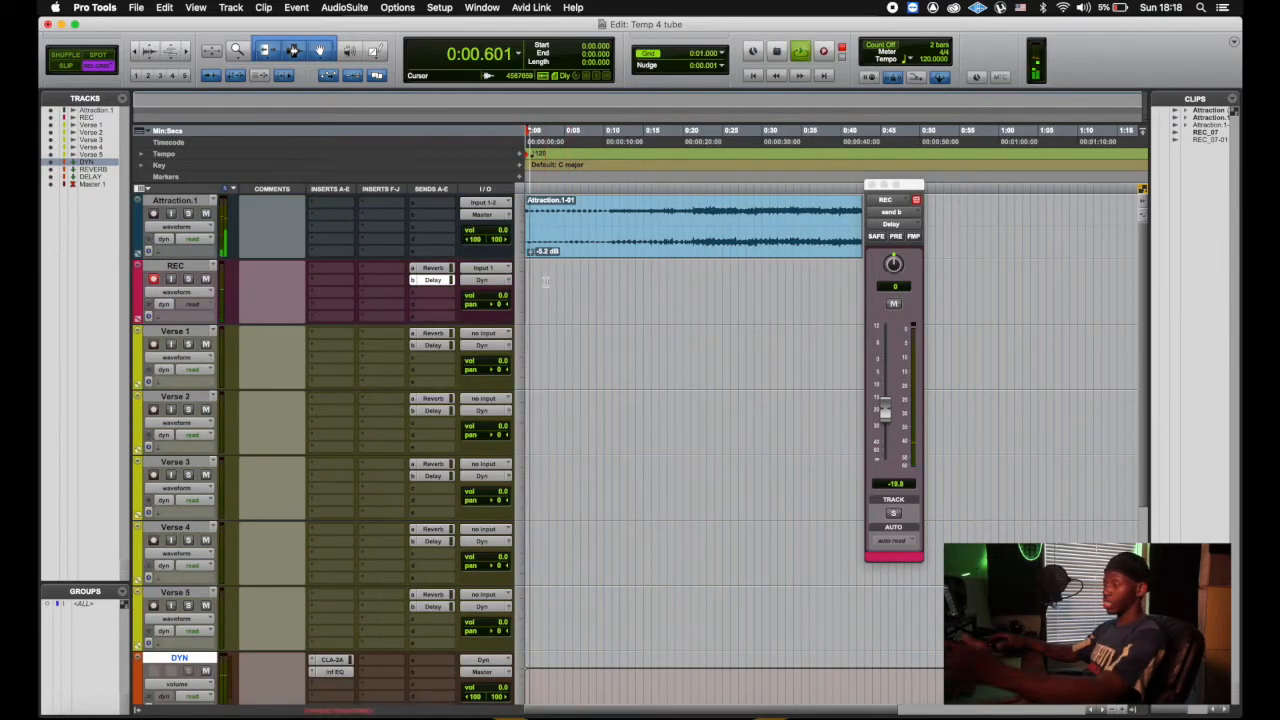
{"action": "left_click", "coordinate": [822, 52]}
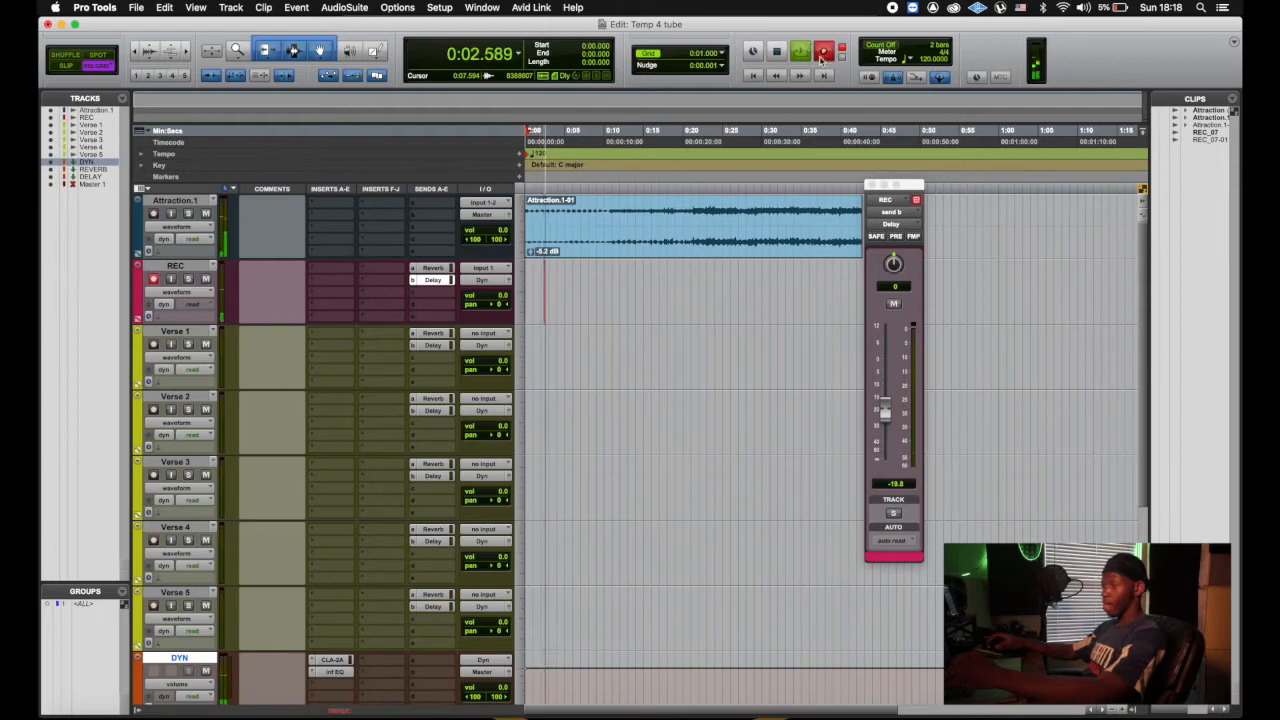
{"action": "key", "text": "t"}
{"action": "key", "text": "t"}
{"action": "key", "text": "t"}
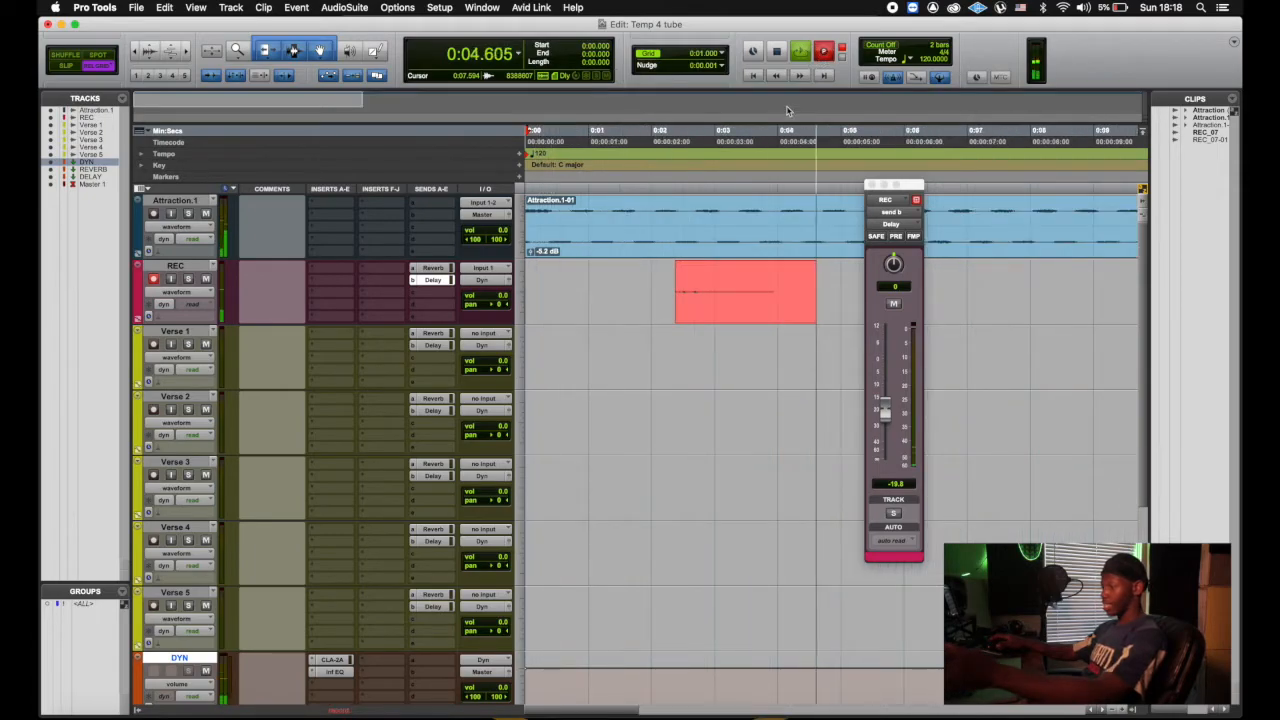
{"action": "key", "text": "r"}
{"action": "key", "text": "r"}
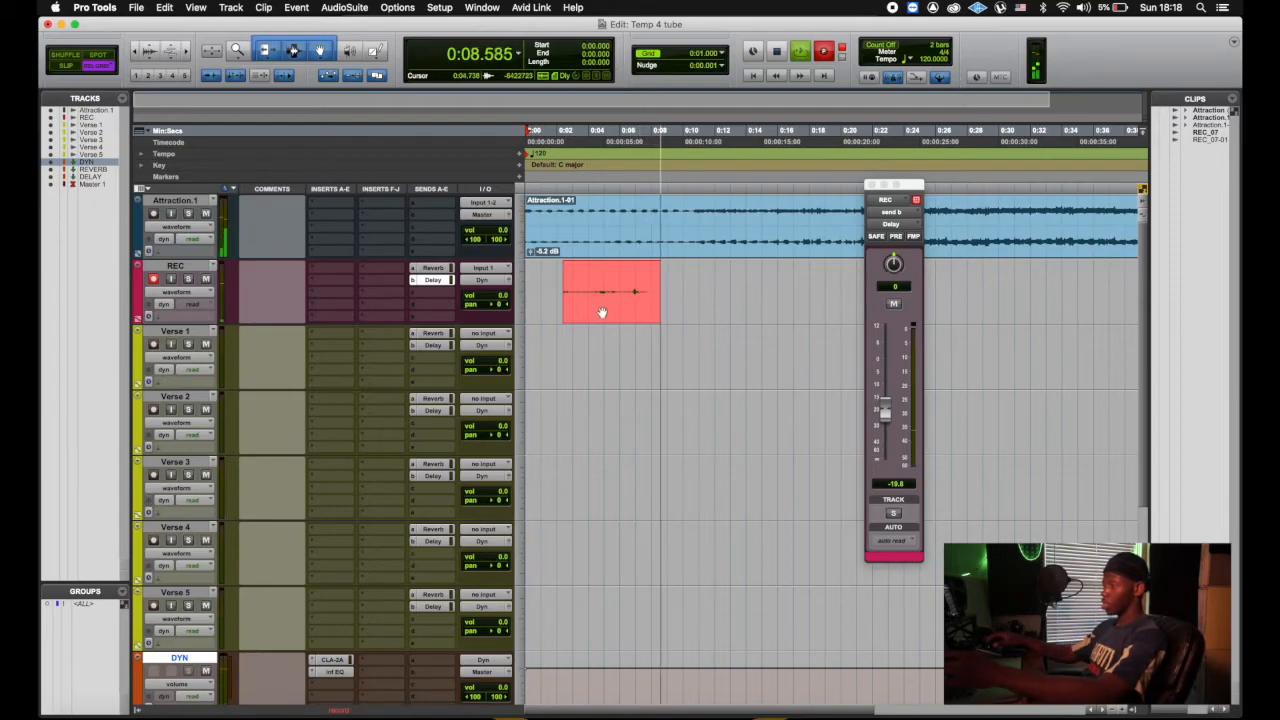
{"action": "key", "text": "space"}
{"action": "left_click_drag", "start_coordinate": [629, 300], "coordinate": [629, 365]}
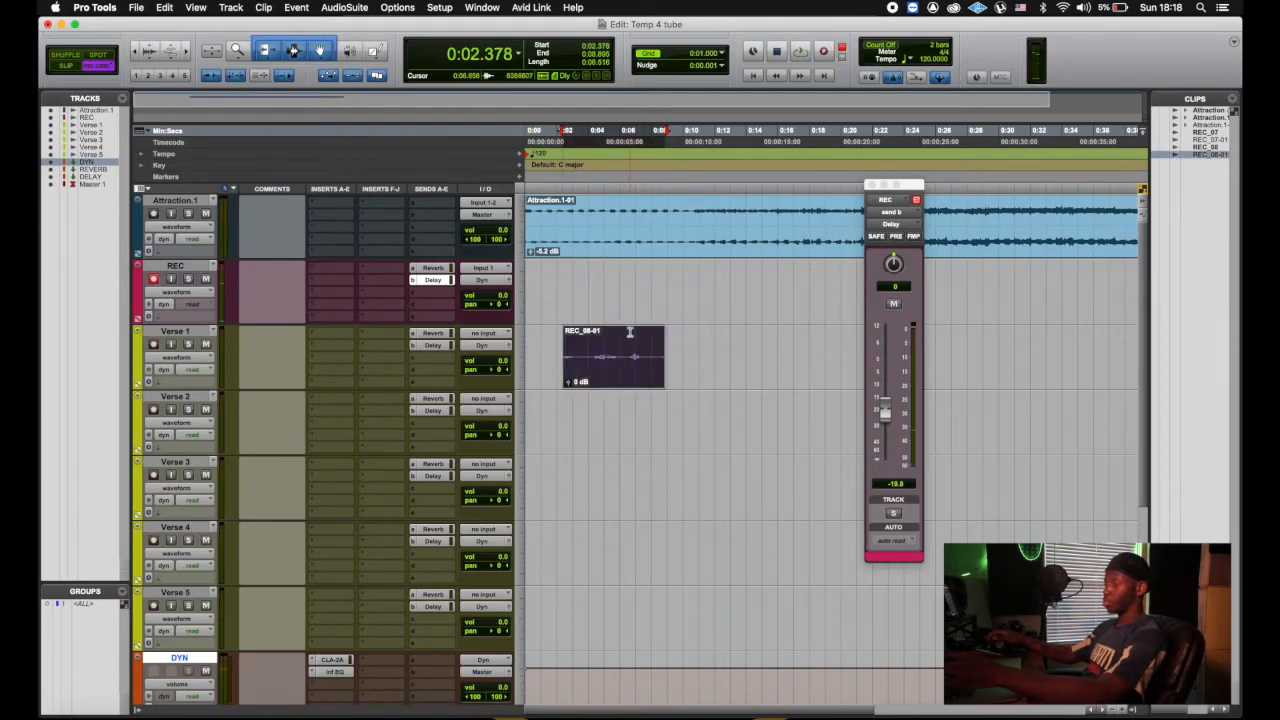
Record a short second take on the REC track following the Verse 1 clip and undo the recording
{"action": "left_click", "coordinate": [606, 190]}
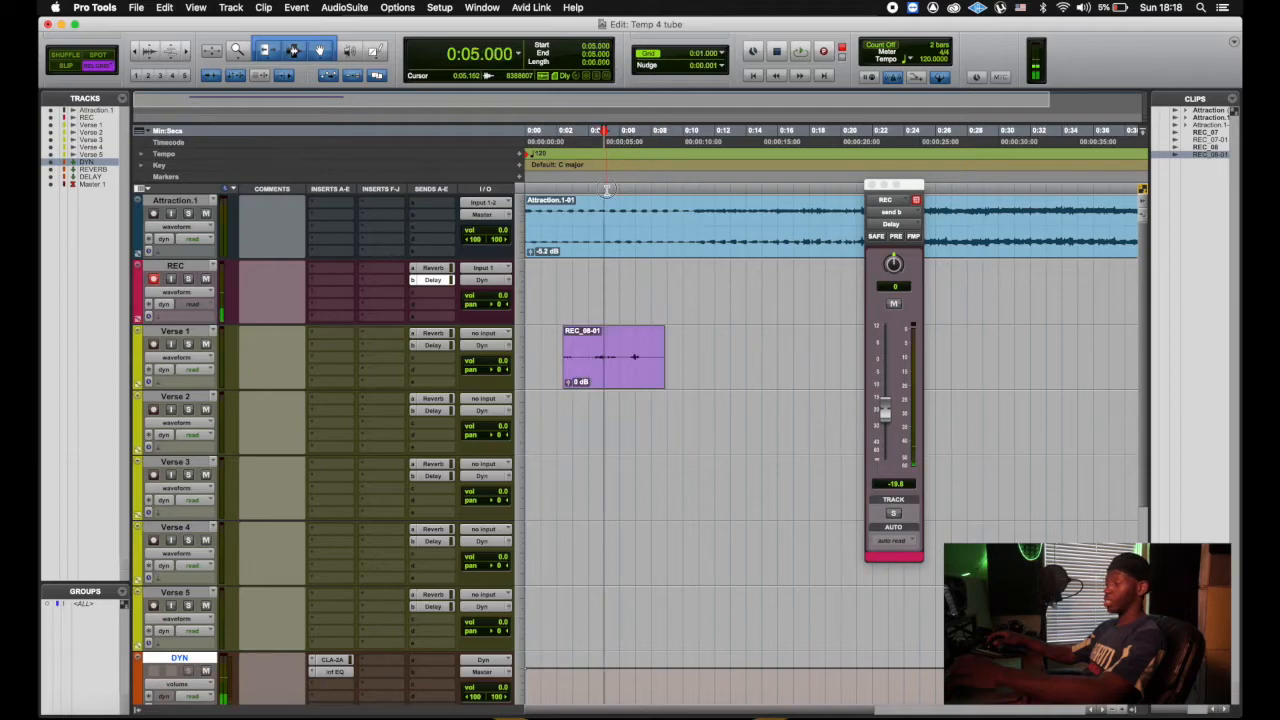
{"action": "key", "text": "space"}
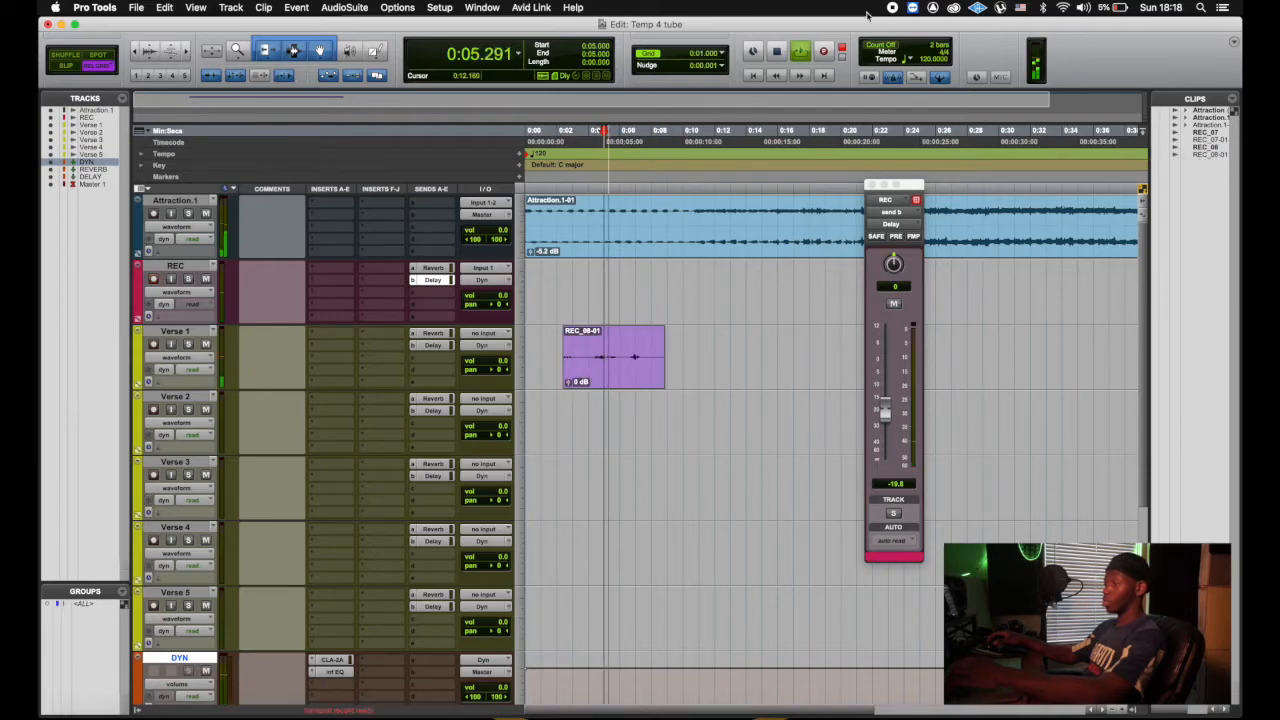
{"action": "left_click", "coordinate": [824, 52]}
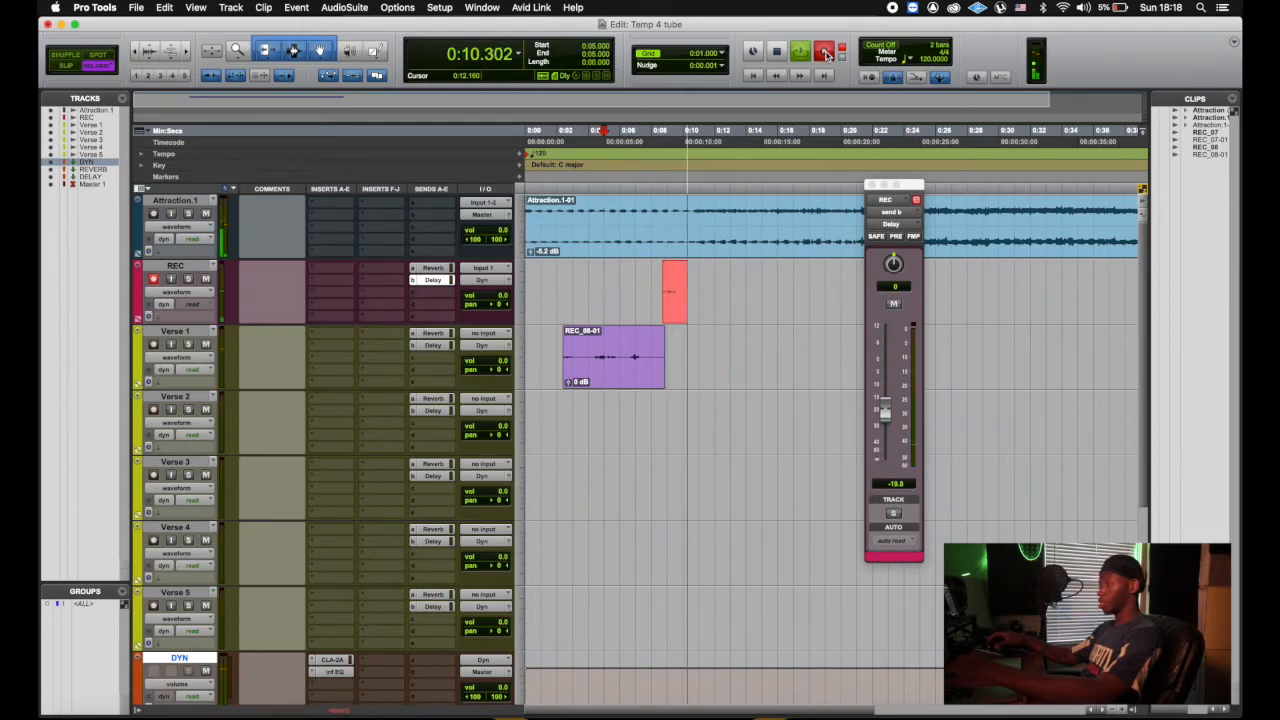
{"action": "key", "text": "space"}
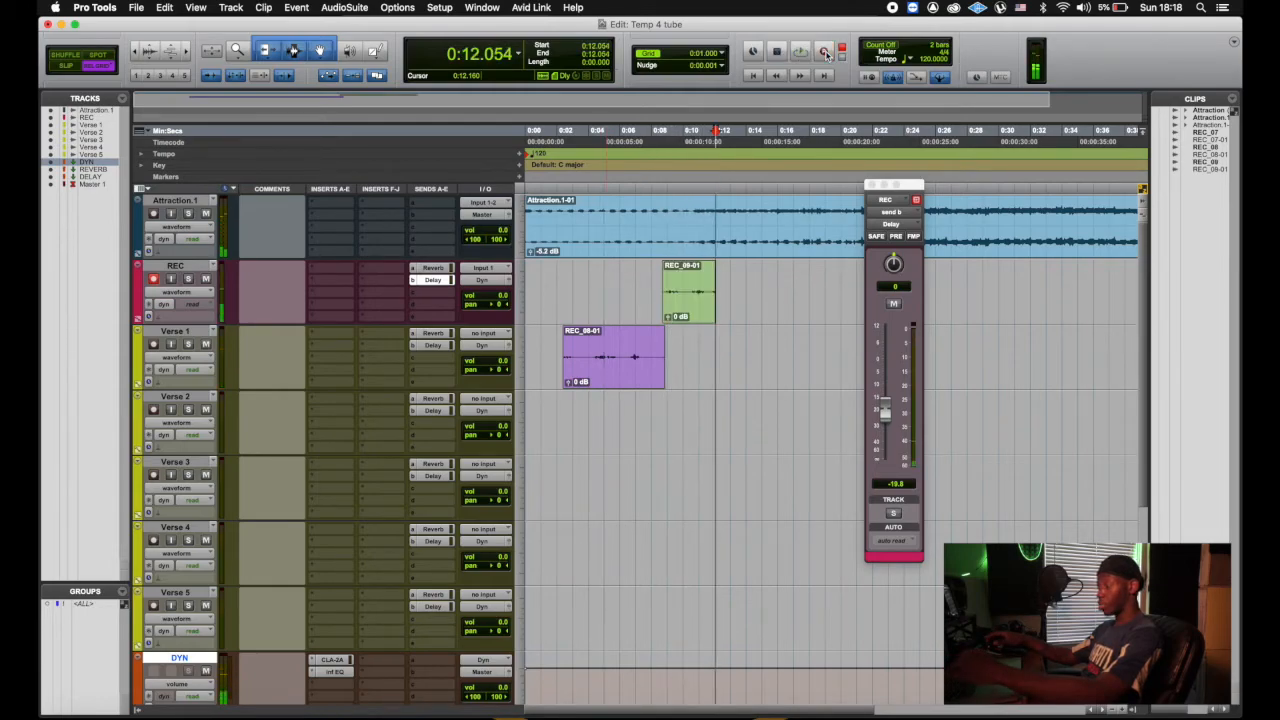
{"action": "key", "text": "super+z"}
Record a brief take on the REC track near the start of the beat and delete its clip
{"action": "key", "text": "Return"}
{"action": "key", "text": "space"}
{"action": "left_click", "coordinate": [826, 52]}
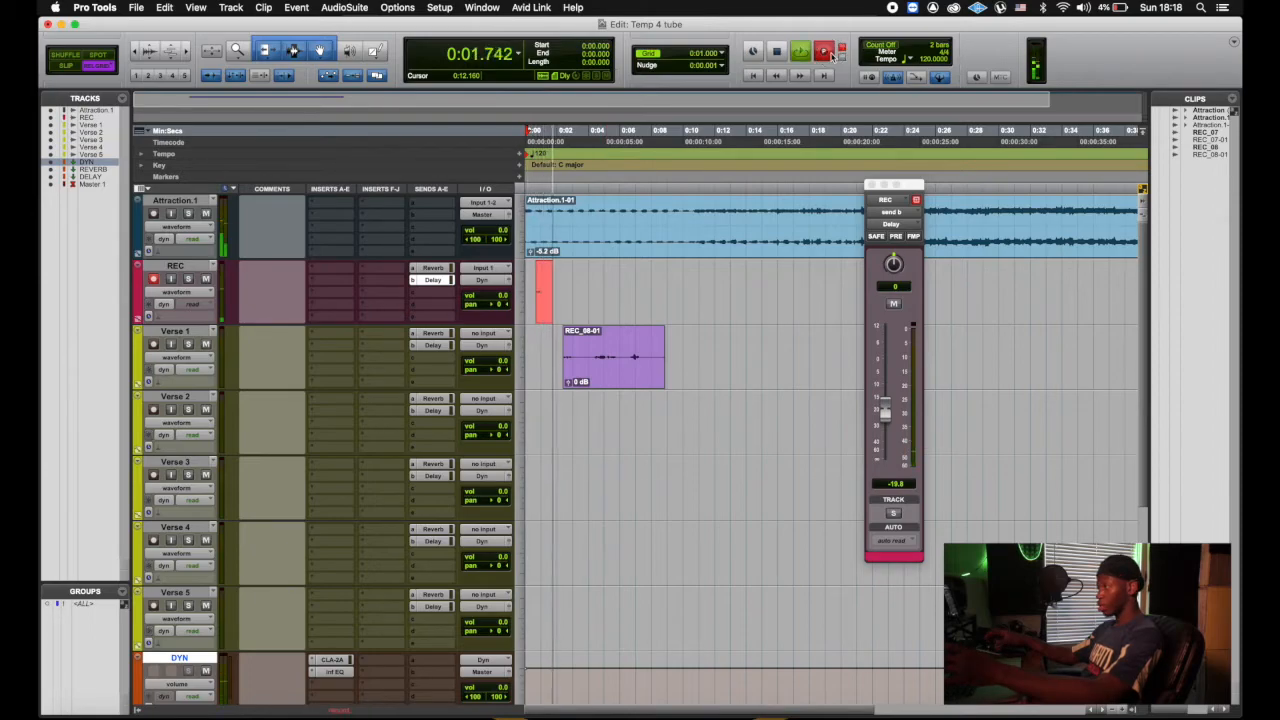
{"action": "key", "text": "space"}
{"action": "left_click", "coordinate": [551, 305]}
{"action": "key", "text": "Delete"}
During playback, set Verse 1's Delay send to about -11 dB and its Reverb send to about -5.9 dB, closing the send window
{"action": "left_click", "coordinate": [444, 348]}
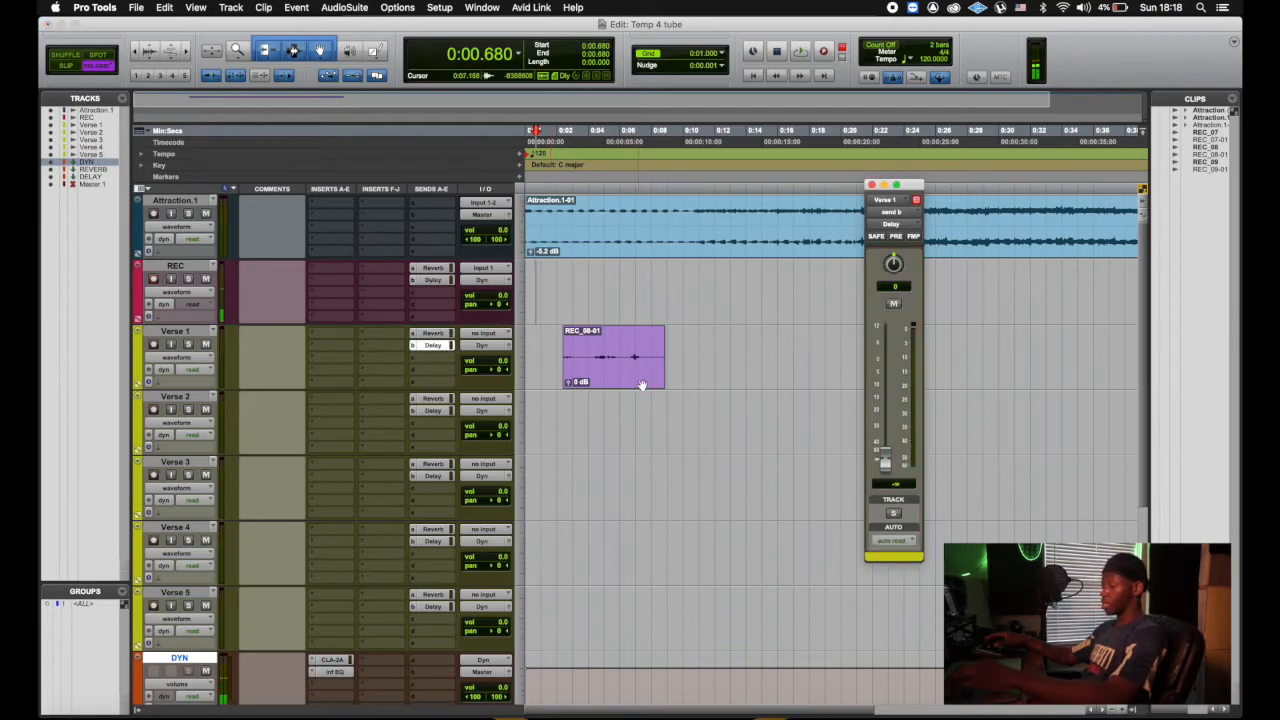
{"action": "key", "text": "space"}
{"action": "left_click_drag", "start_coordinate": [877, 462], "coordinate": [886, 389]}
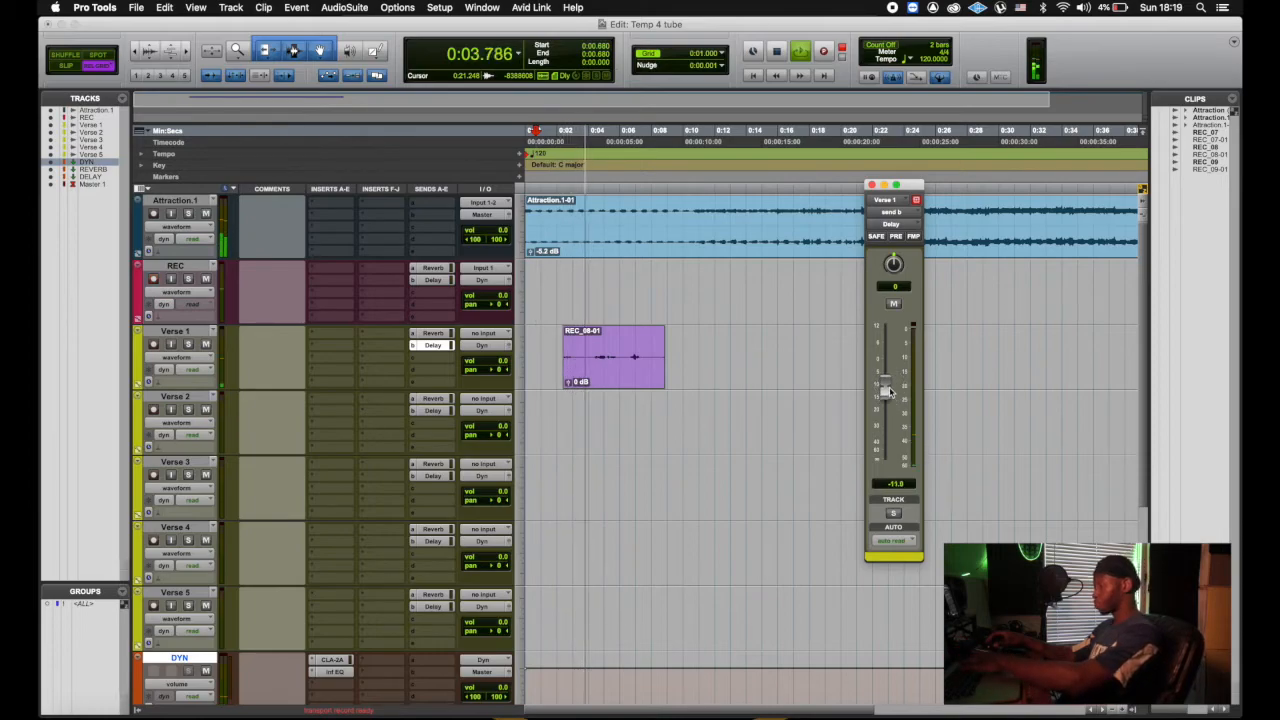
{"action": "left_click", "coordinate": [431, 333]}
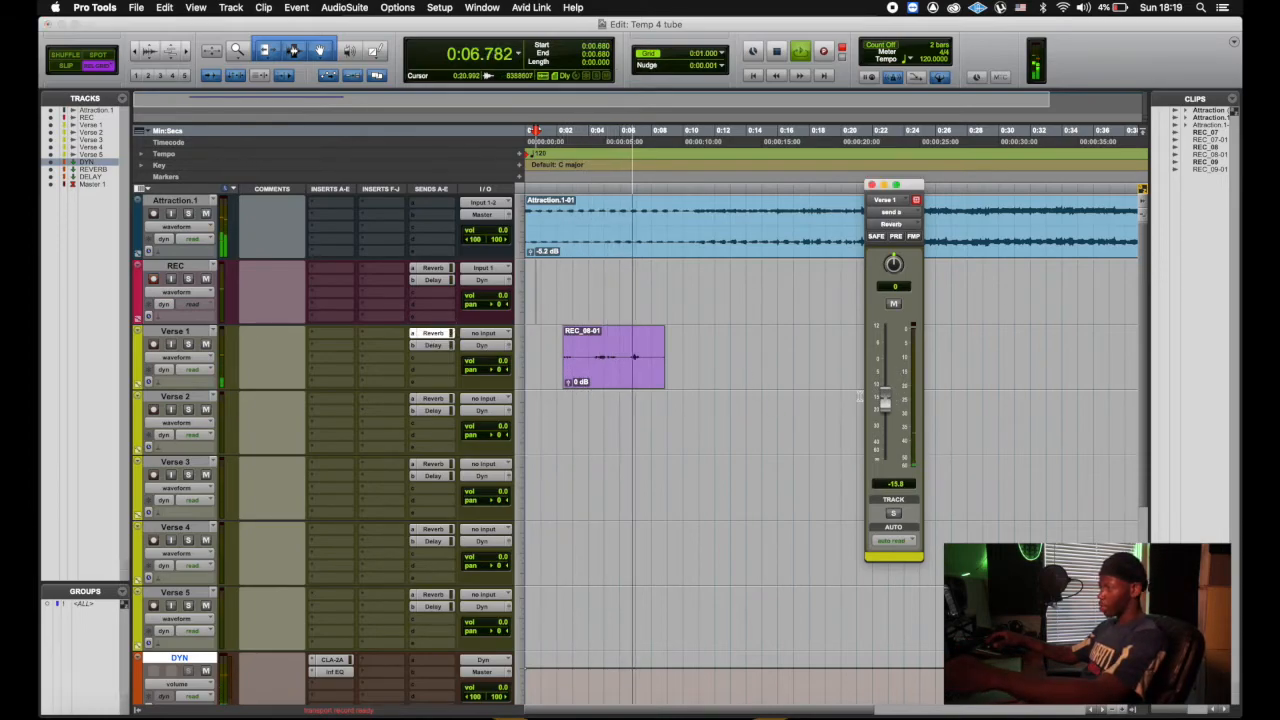
{"action": "mouse_move", "coordinate": [888, 400]}
{"action": "left_mouse_down"}
{"action": "mouse_move", "coordinate": [897, 371]}
{"action": "mouse_move", "coordinate": [888, 378]}
{"action": "left_mouse_up"}
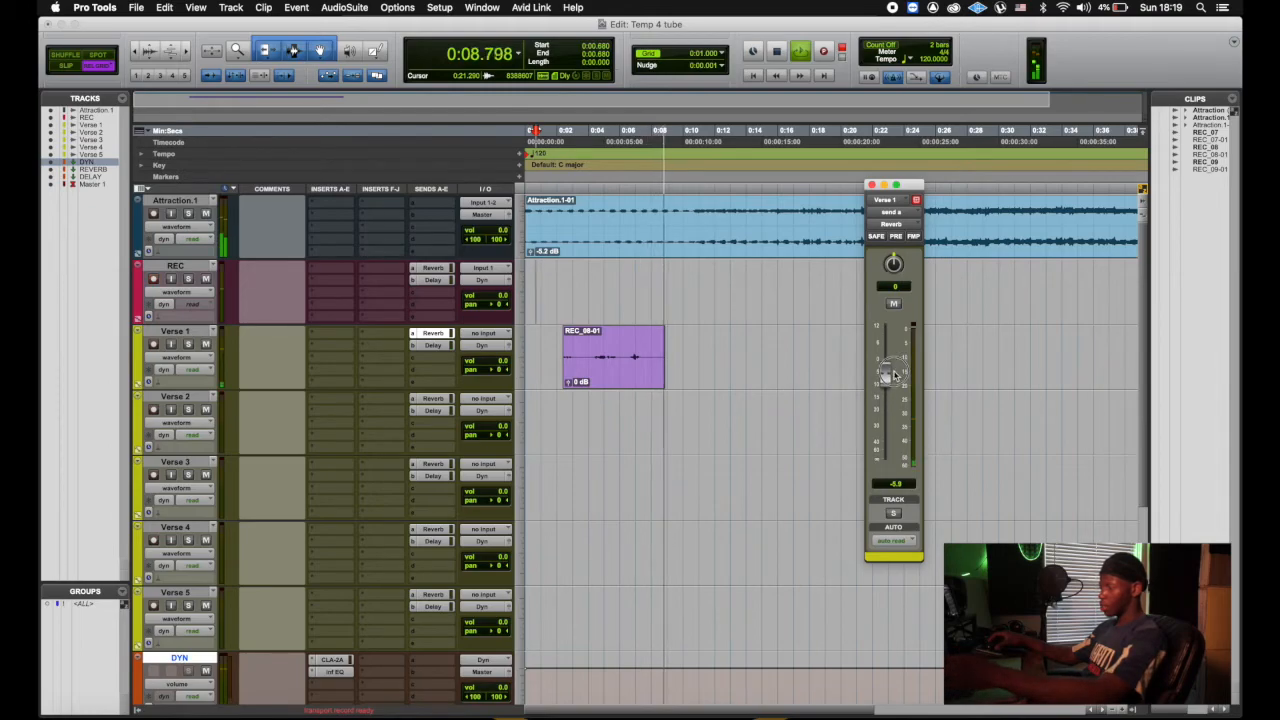
{"action": "left_click", "coordinate": [871, 185]}
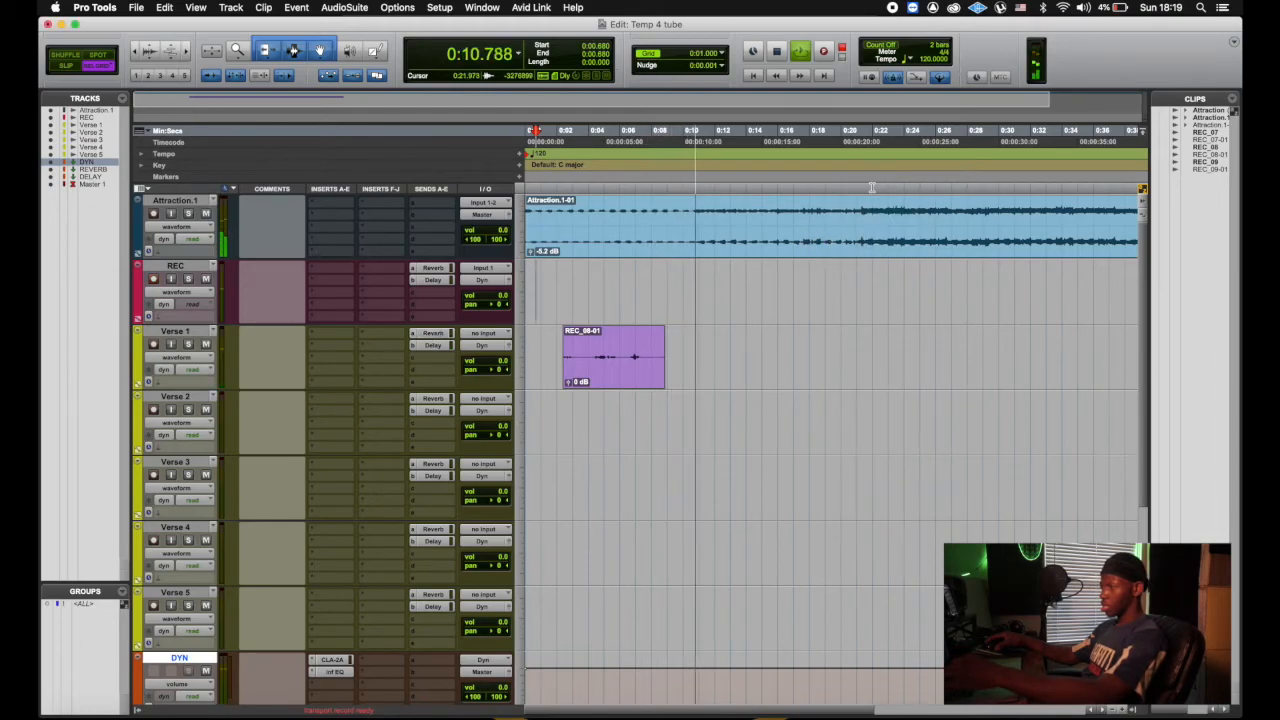
{"action": "key", "text": "space"}
Play from 0:03, record a take on the REC track from about 0:04.5 to 0:13 and move the clip to Verse 2
{"action": "left_click", "coordinate": [572, 195]}
{"action": "scroll", "coordinate": [534, 360], "scroll_direction": "down", "scroll_amount": 2}
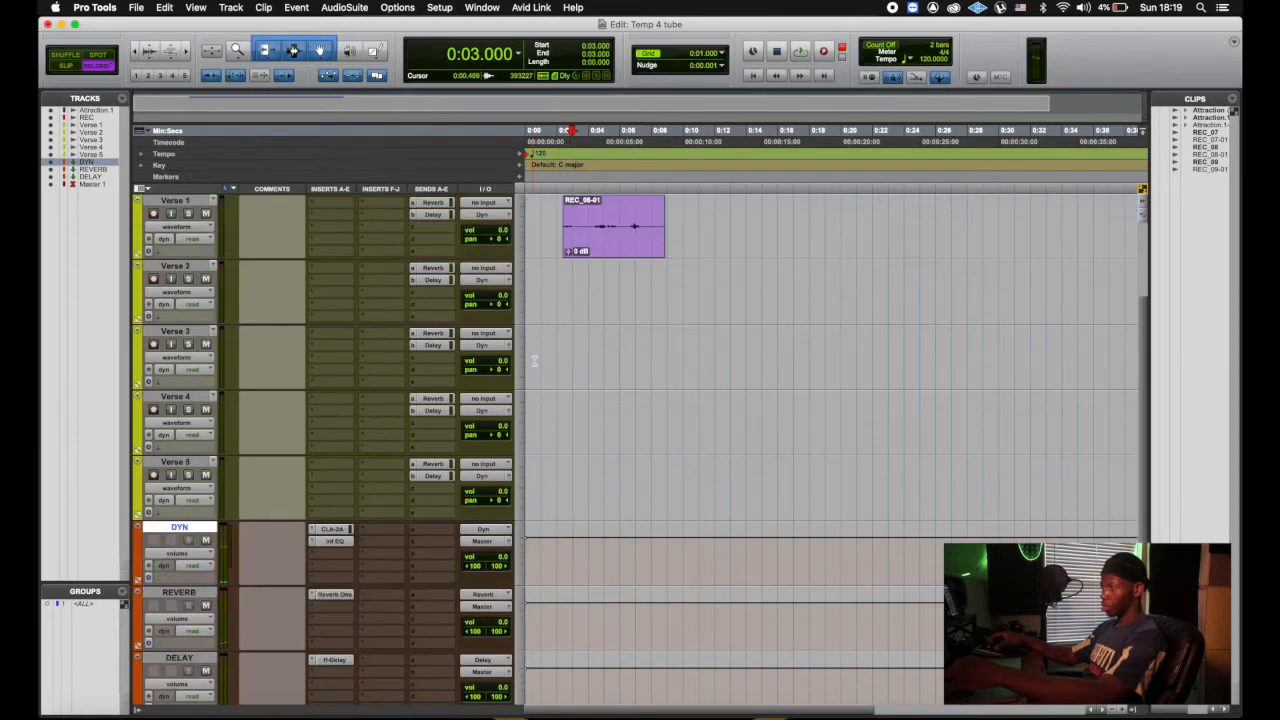
{"action": "scroll", "coordinate": [534, 360], "scroll_direction": "down", "scroll_amount": 3}
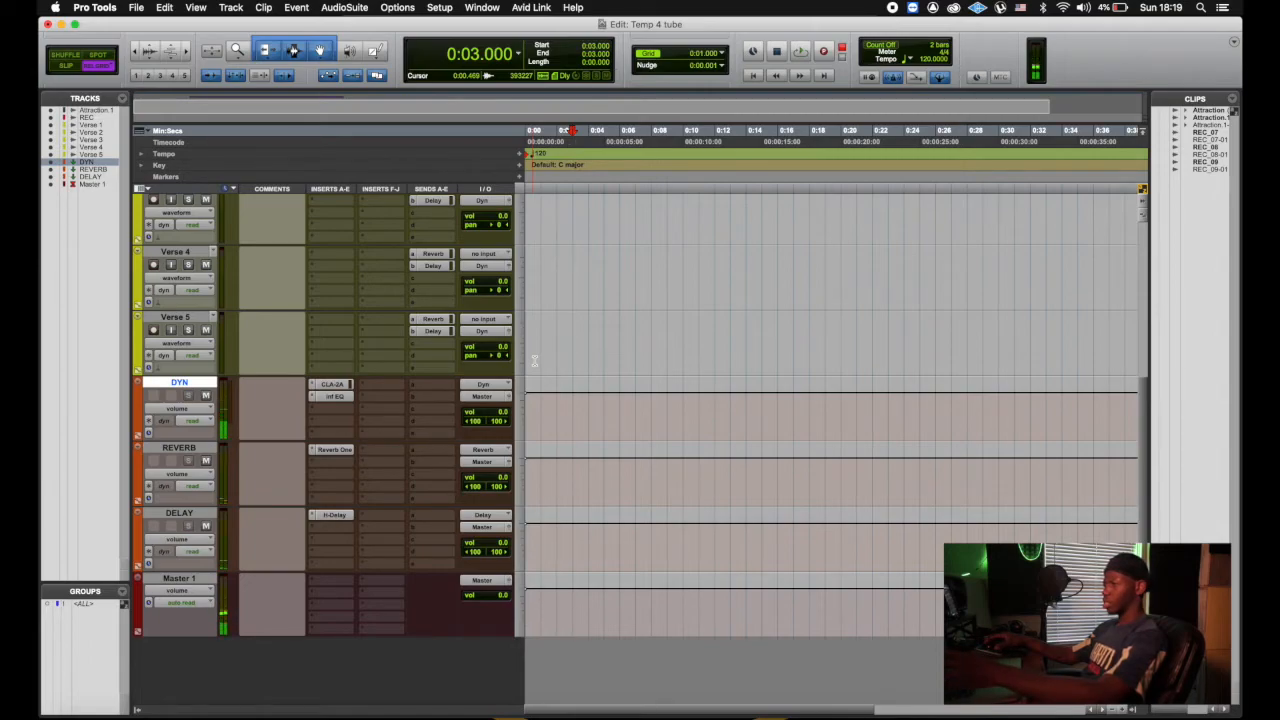
{"action": "scroll", "coordinate": [424, 435], "scroll_direction": "up", "scroll_amount": 8}
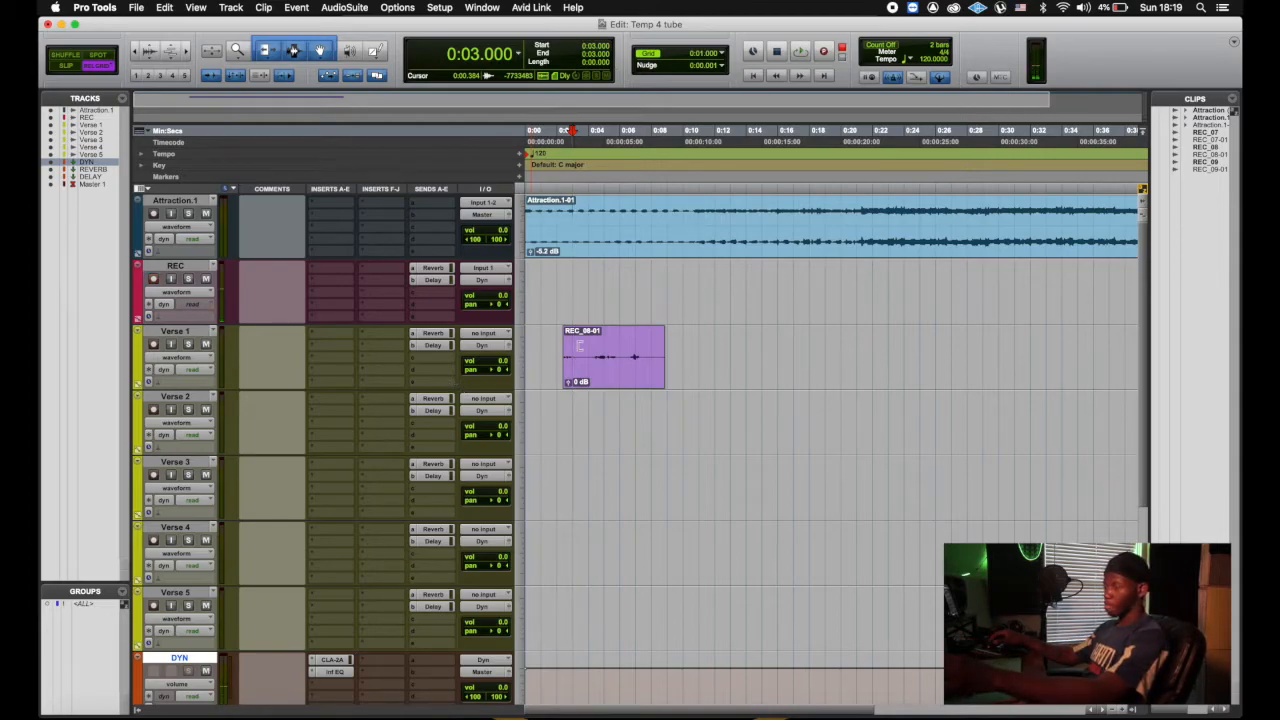
{"action": "key", "text": "r"}
{"action": "key", "text": "r"}
{"action": "key", "text": "t"}
{"action": "key", "text": "t"}
{"action": "left_click", "coordinate": [800, 51]}
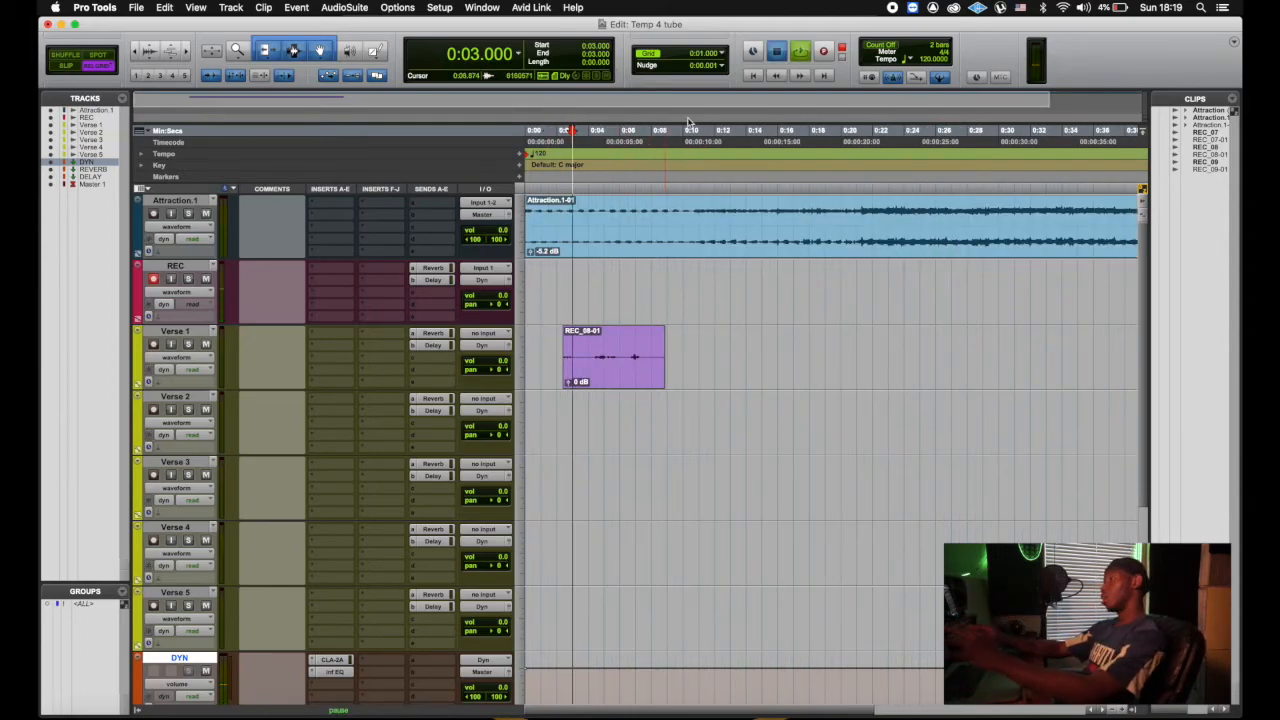
{"action": "left_click", "coordinate": [823, 52]}
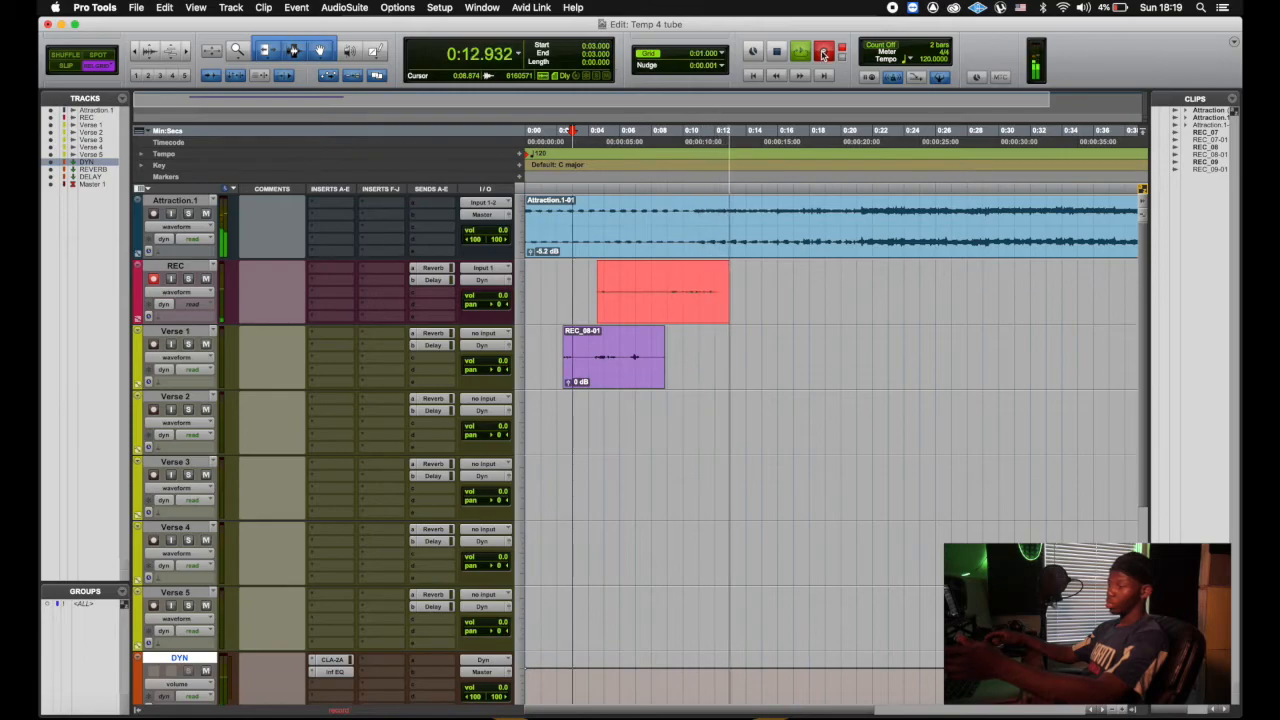
{"action": "key", "text": "space"}
{"action": "left_click_drag", "start_coordinate": [711, 314], "coordinate": [703, 400]}
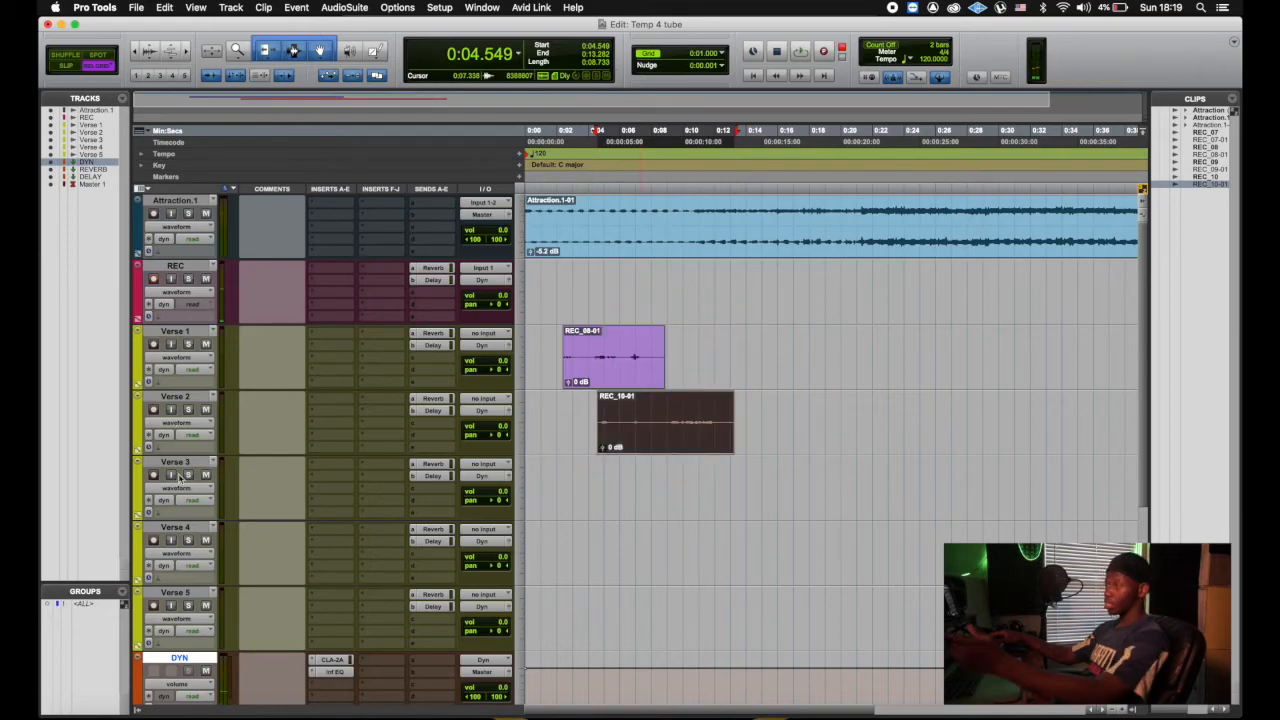
Rename the Verse 5 track as adlib and the Verse 4 track as HOOK
{"action": "double_click", "coordinate": [176, 601]}
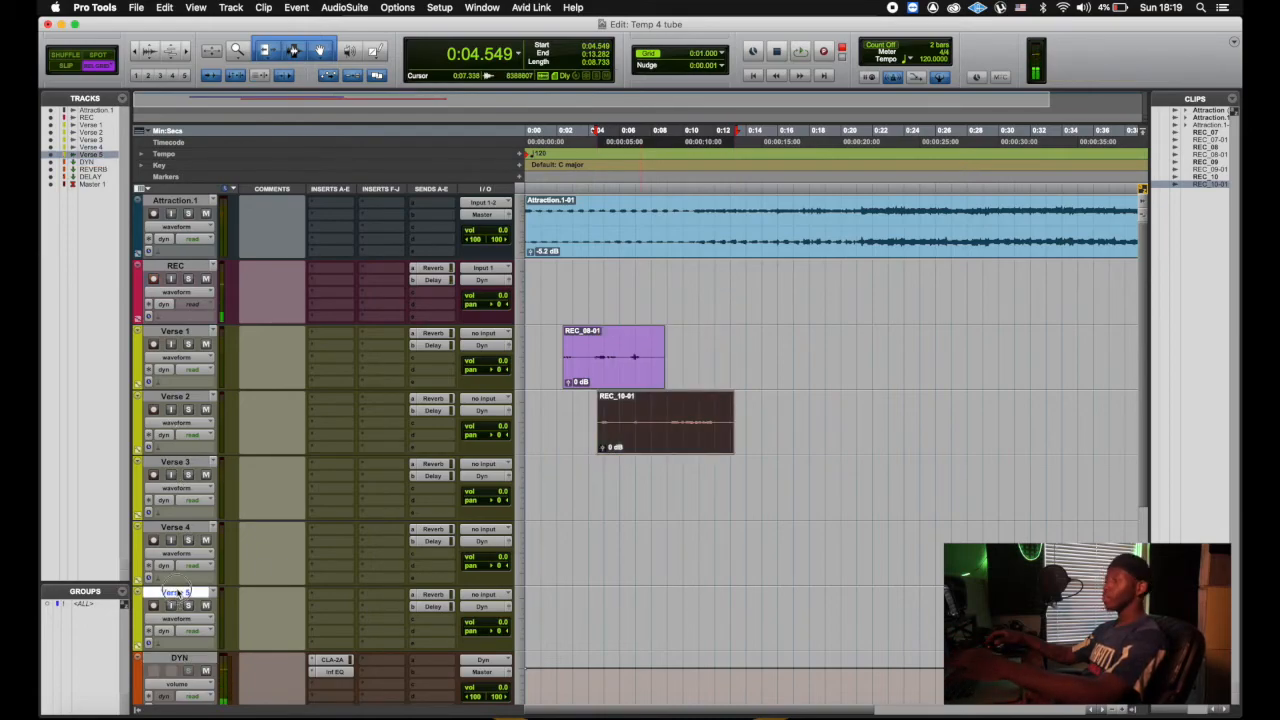
{"action": "type", "text": "adlib"}
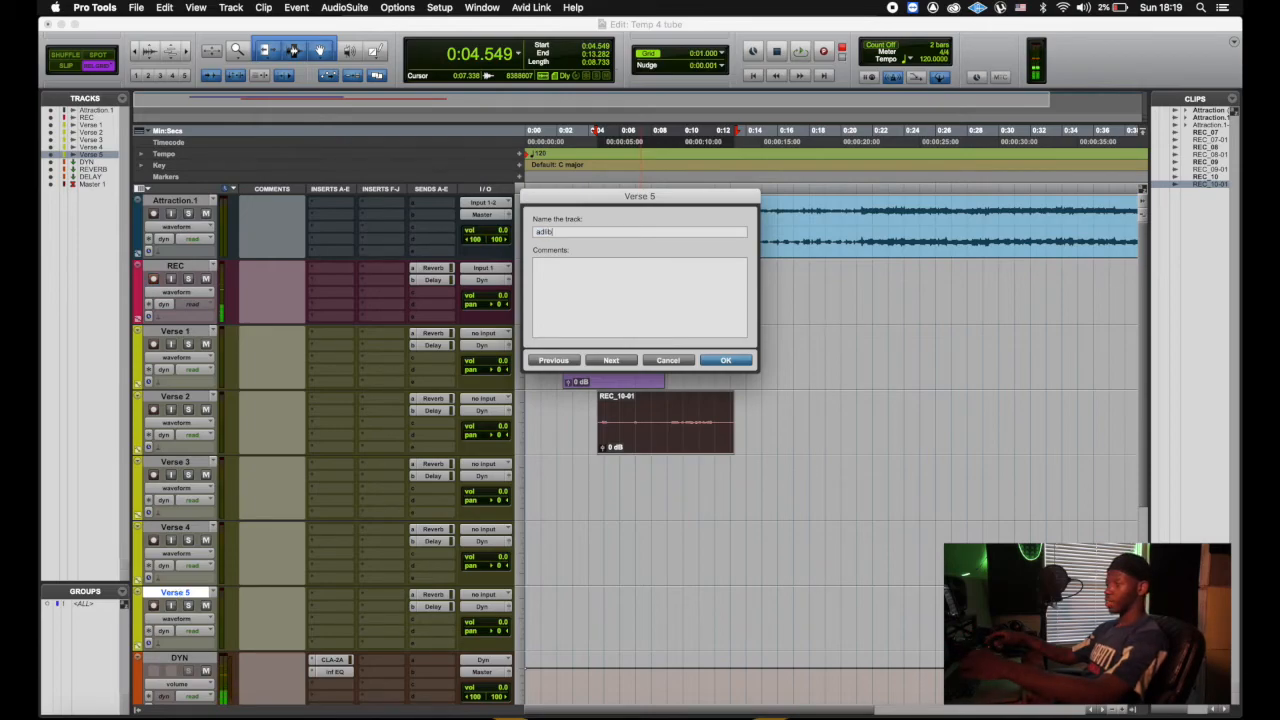
{"action": "key", "text": "super+Left"}
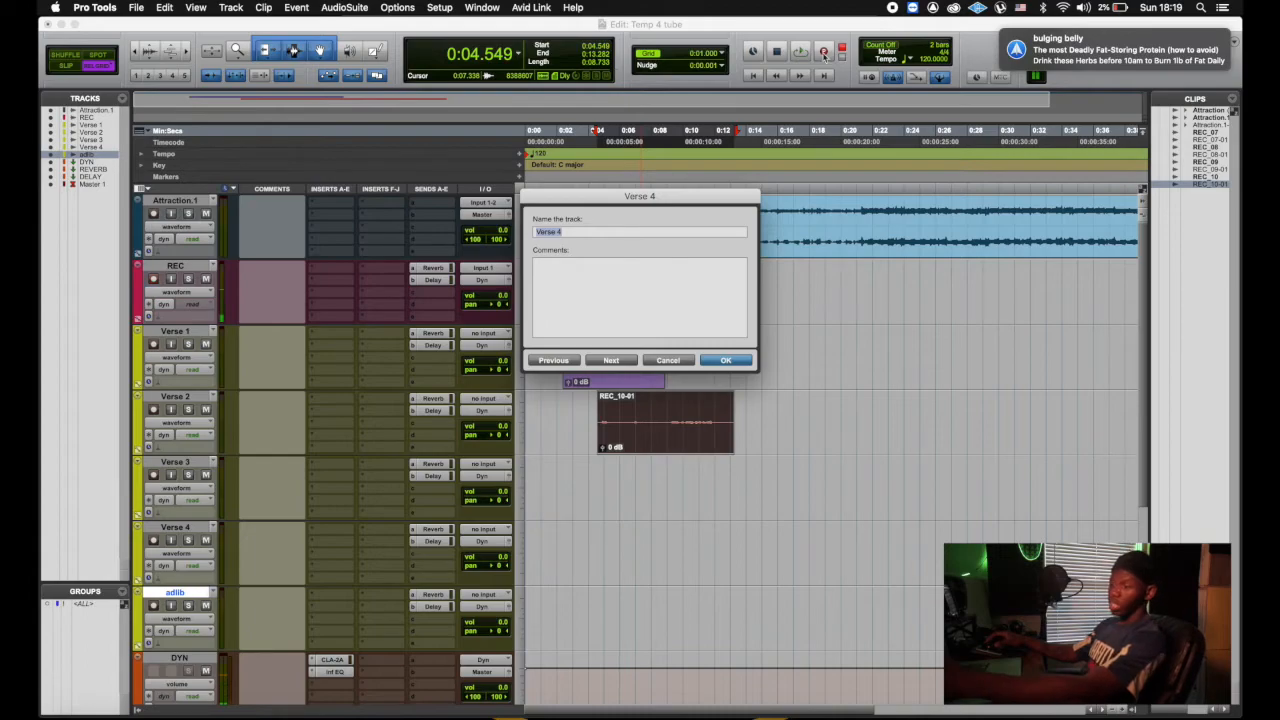
{"action": "left_click", "coordinate": [1222, 7]}
{"action": "left_click", "coordinate": [1229, 65]}
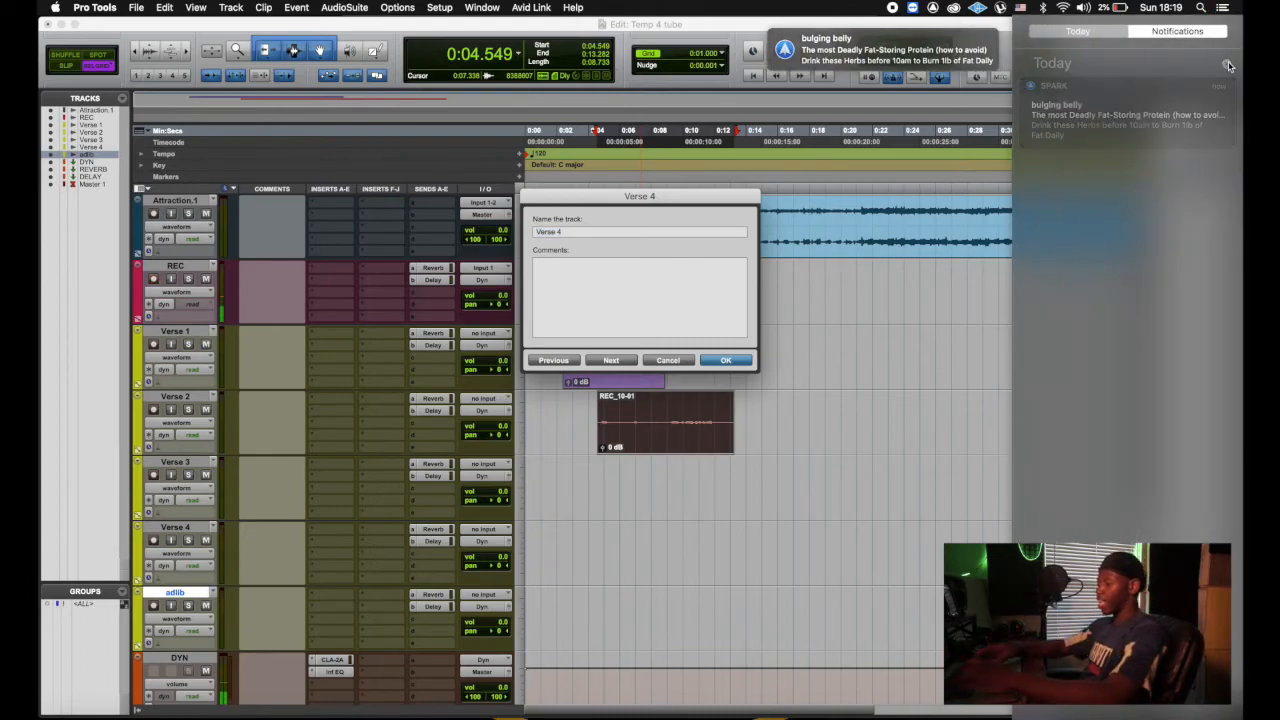
{"action": "left_click", "coordinate": [708, 205]}
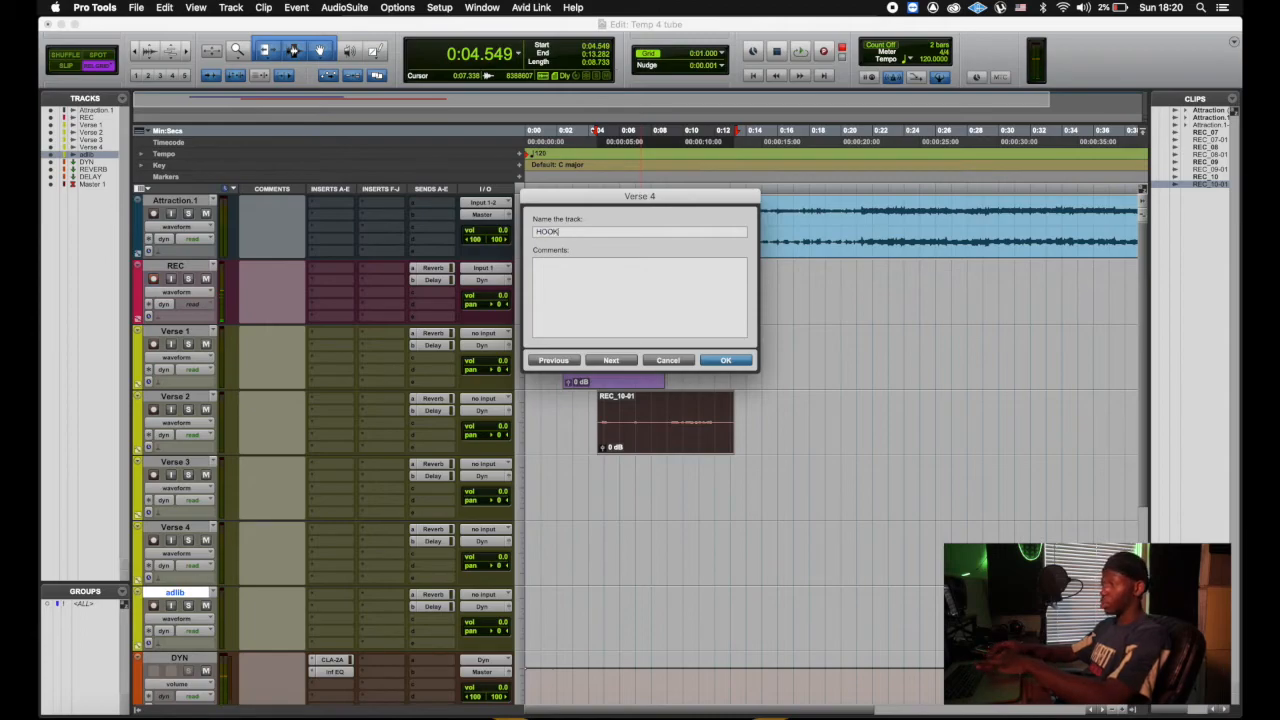
{"action": "key", "text": "Return"}
Move the recorded clip from Verse 2 to the HOOK track and rename the clip as Hok
{"action": "left_click_drag", "start_coordinate": [666, 437], "coordinate": [663, 567]}
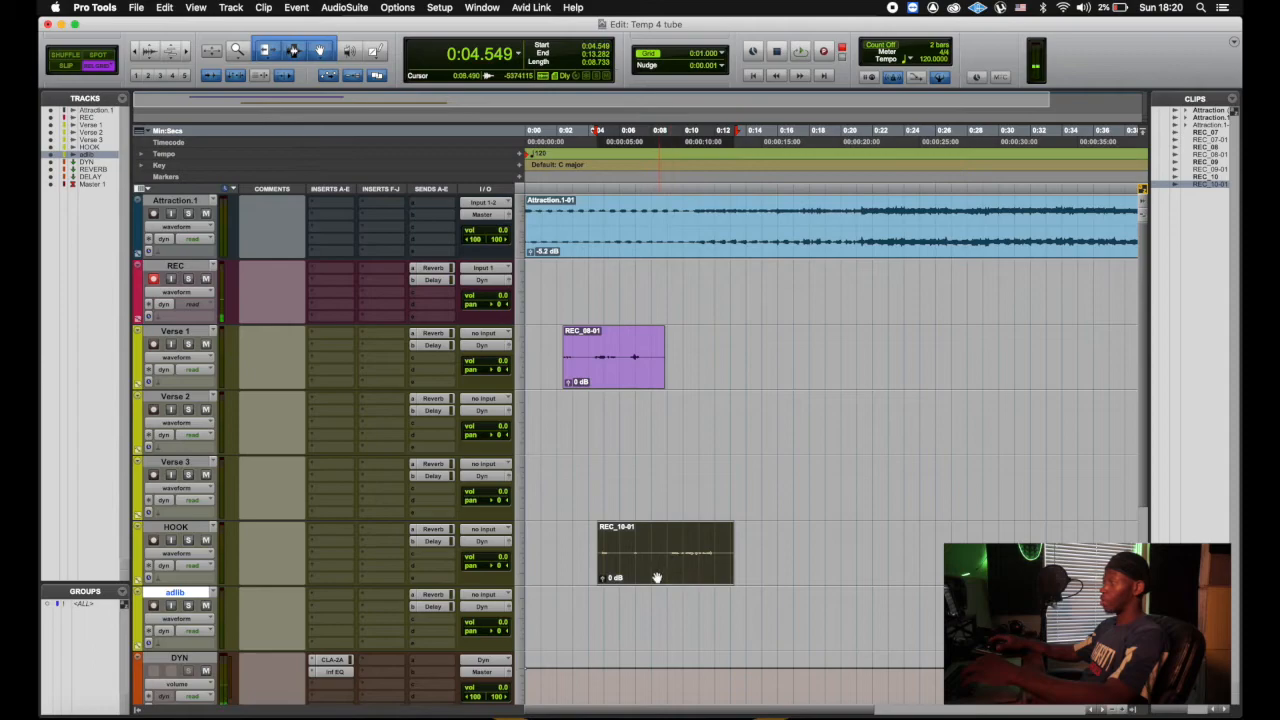
{"action": "right_click", "coordinate": [656, 577]}
{"action": "mouse_move", "coordinate": [718, 708]}
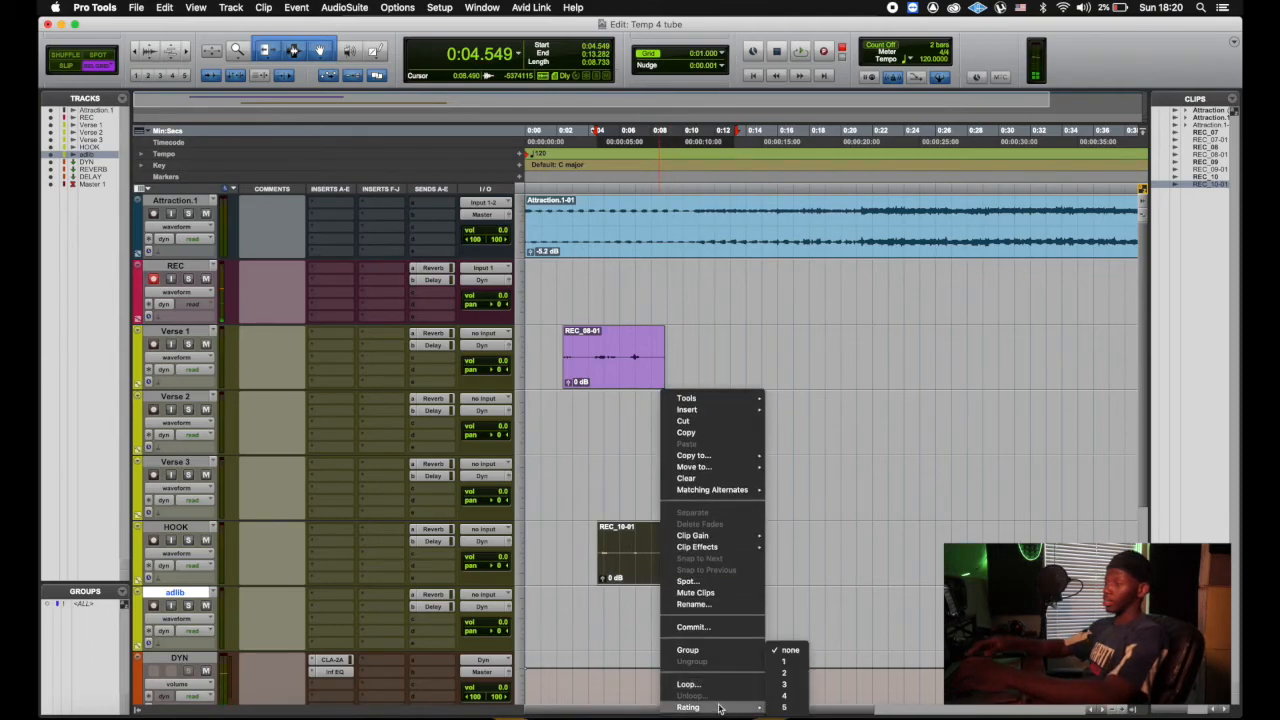
{"action": "left_click", "coordinate": [708, 604]}
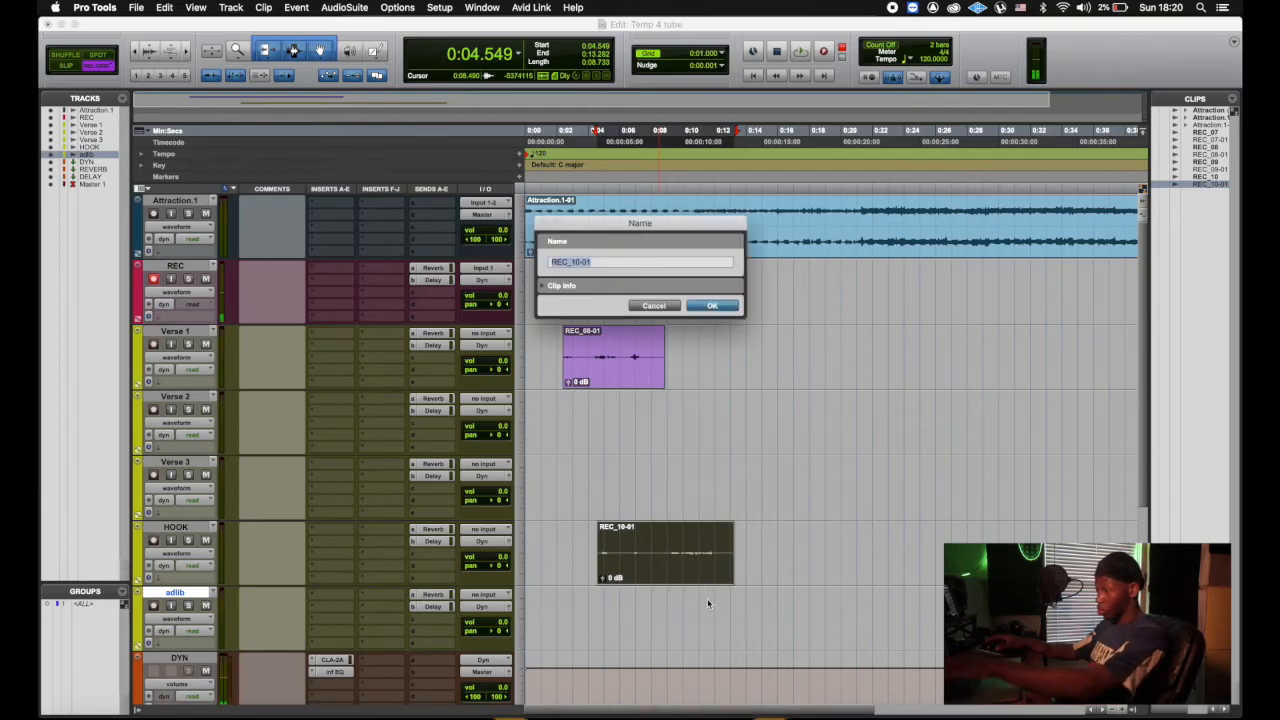
{"action": "type", "text": "Hok"}
{"action": "key", "text": "Return"}
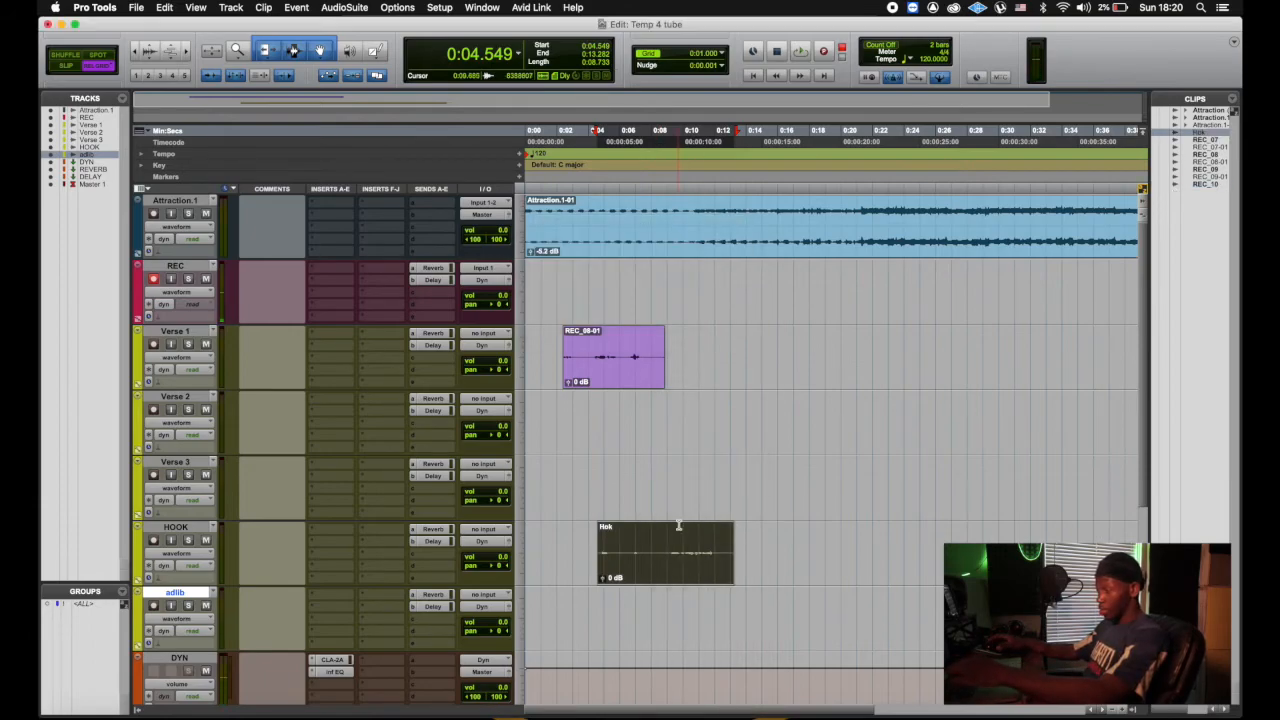
{"action": "left_click", "coordinate": [605, 462]}
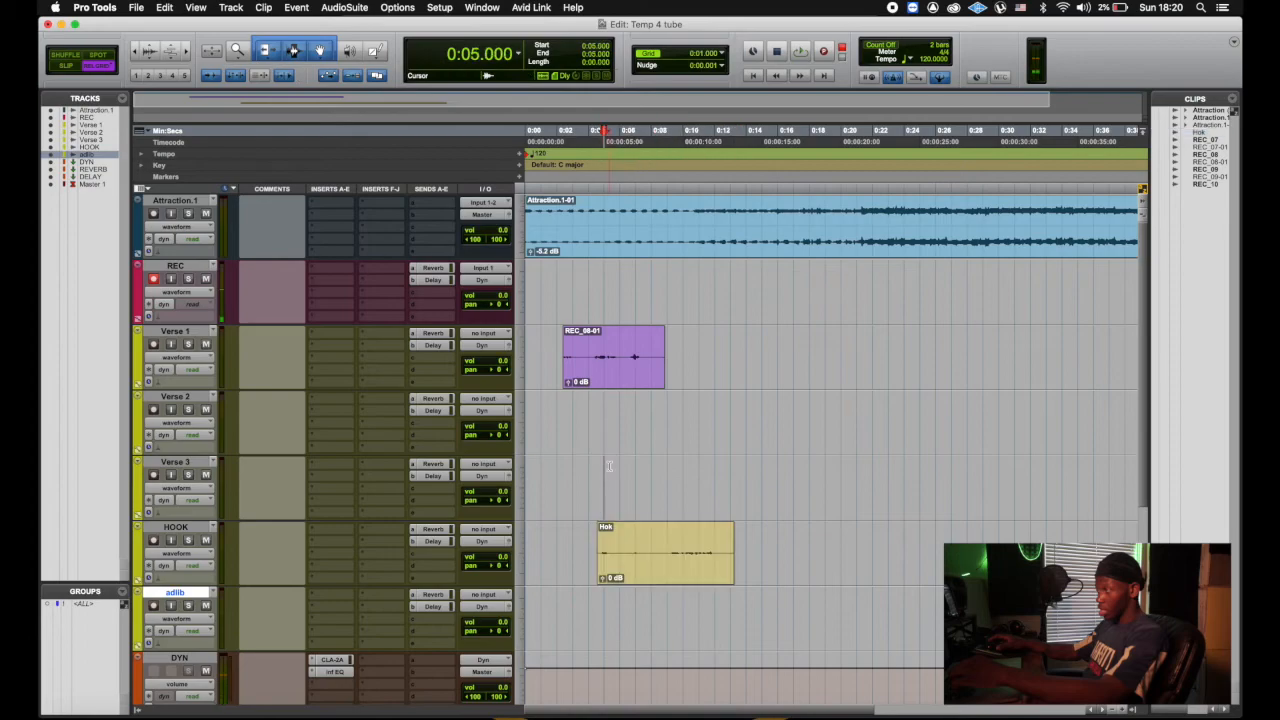
{"action": "scroll", "coordinate": [612, 452], "scroll_direction": "down", "scroll_amount": 3}
{"action": "scroll", "coordinate": [612, 452], "scroll_direction": "down", "scroll_amount": 1}
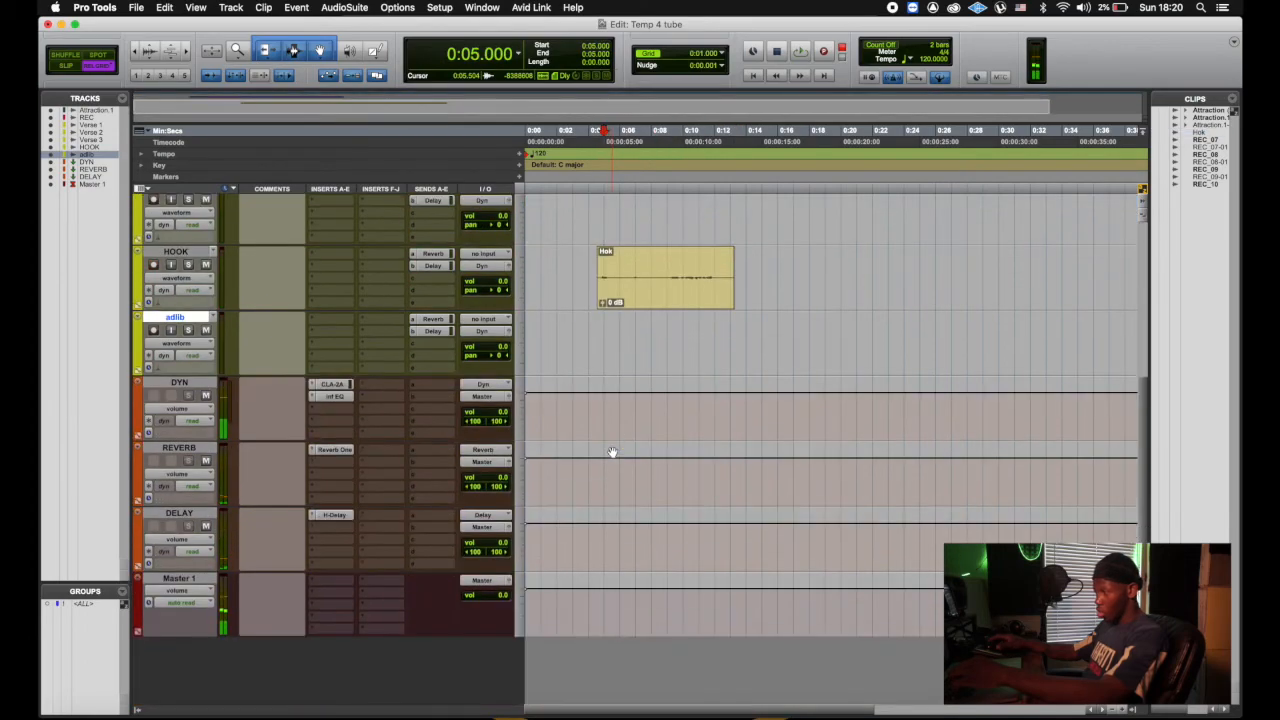
{"action": "scroll", "coordinate": [612, 452], "scroll_direction": "up", "scroll_amount": 5}
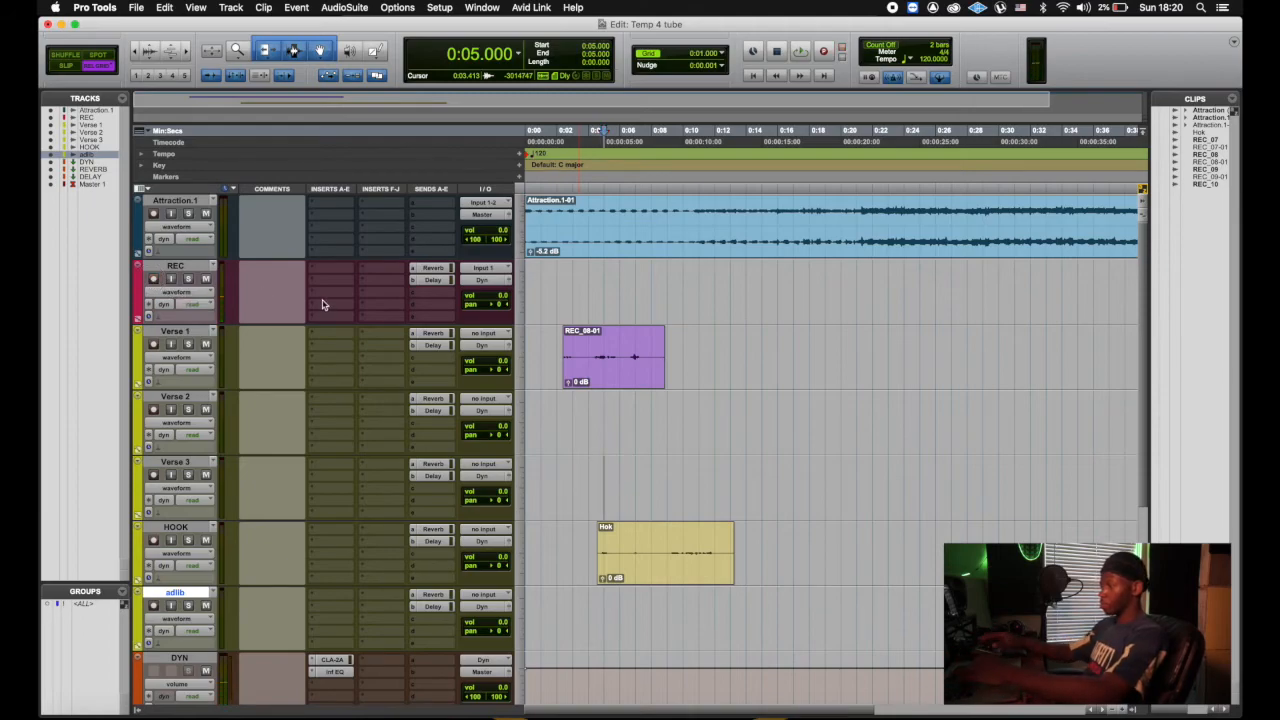
{"action": "key", "text": "r"}
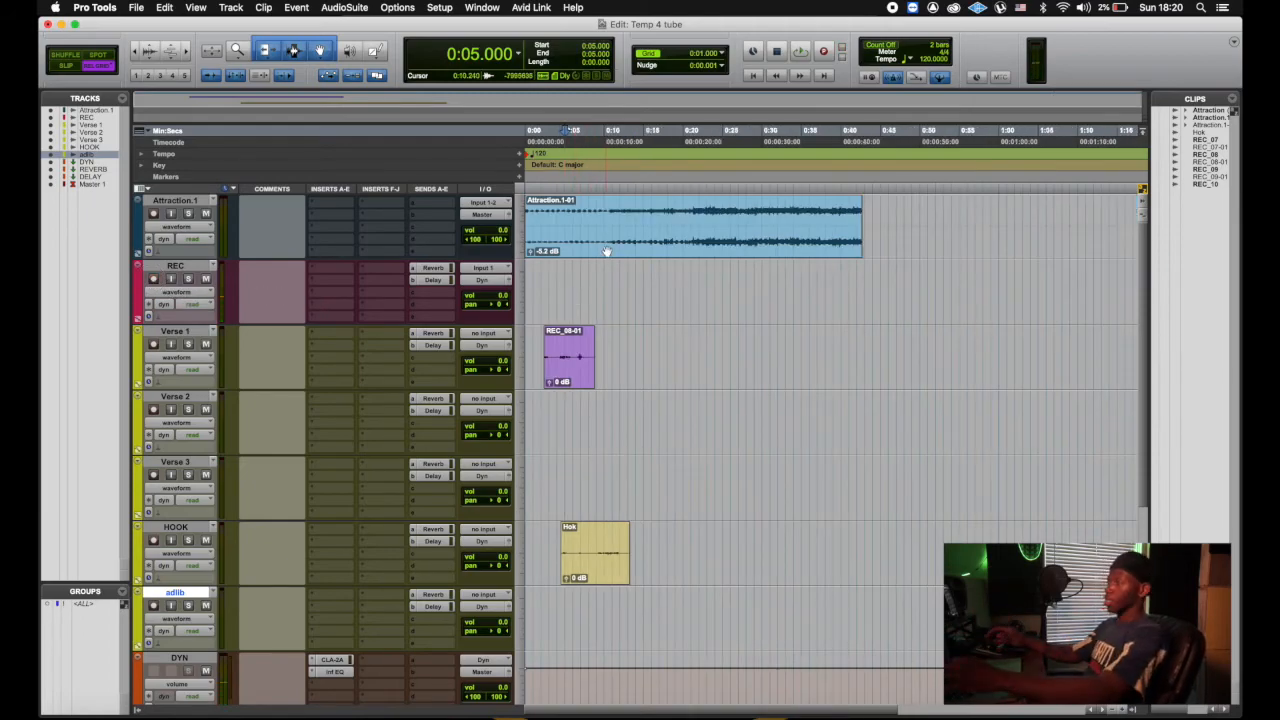
Activate the ALL group and select the full length of the beat clip so the selection spans every track
{"action": "left_click", "coordinate": [634, 232]}
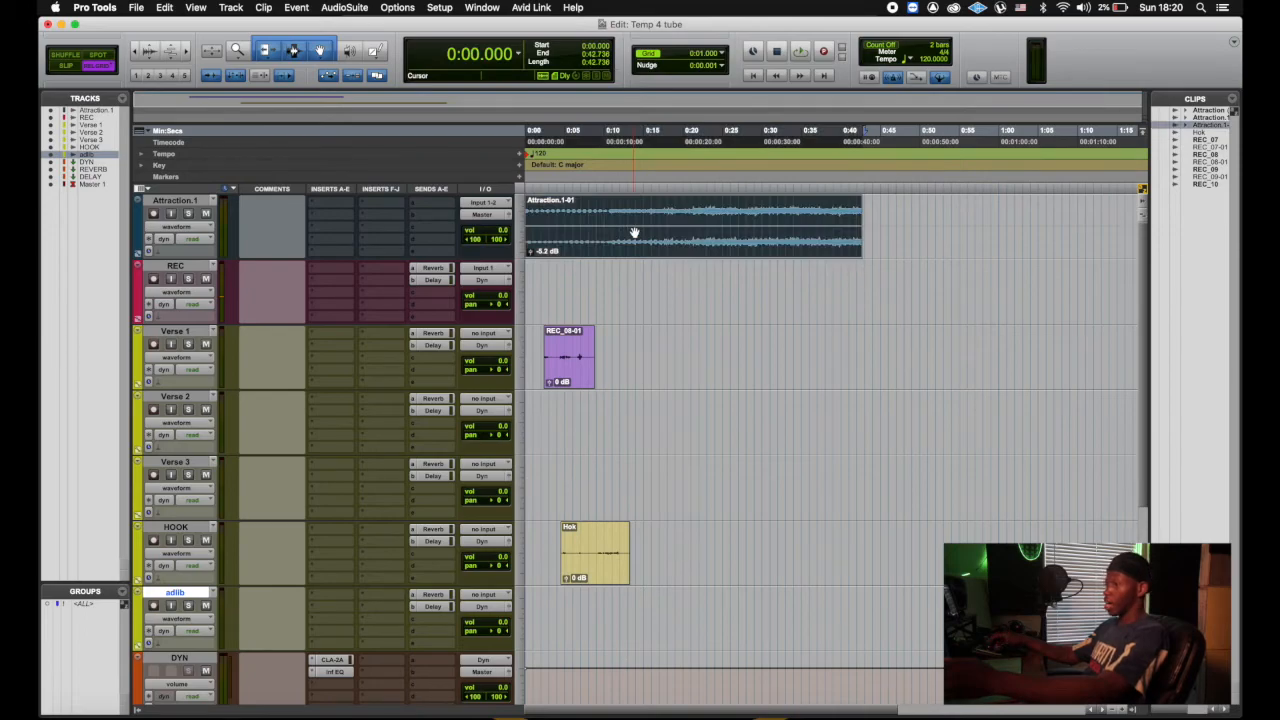
{"action": "left_click", "coordinate": [84, 604]}
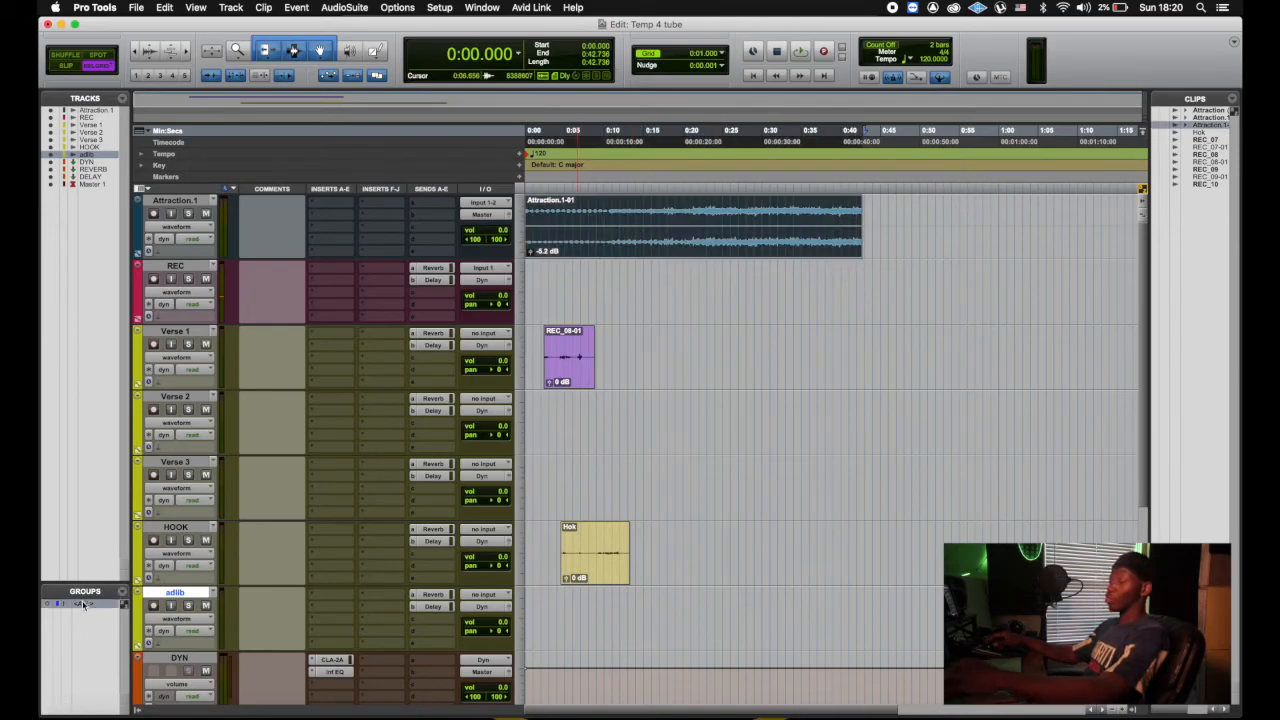
{"action": "left_click", "coordinate": [678, 235]}
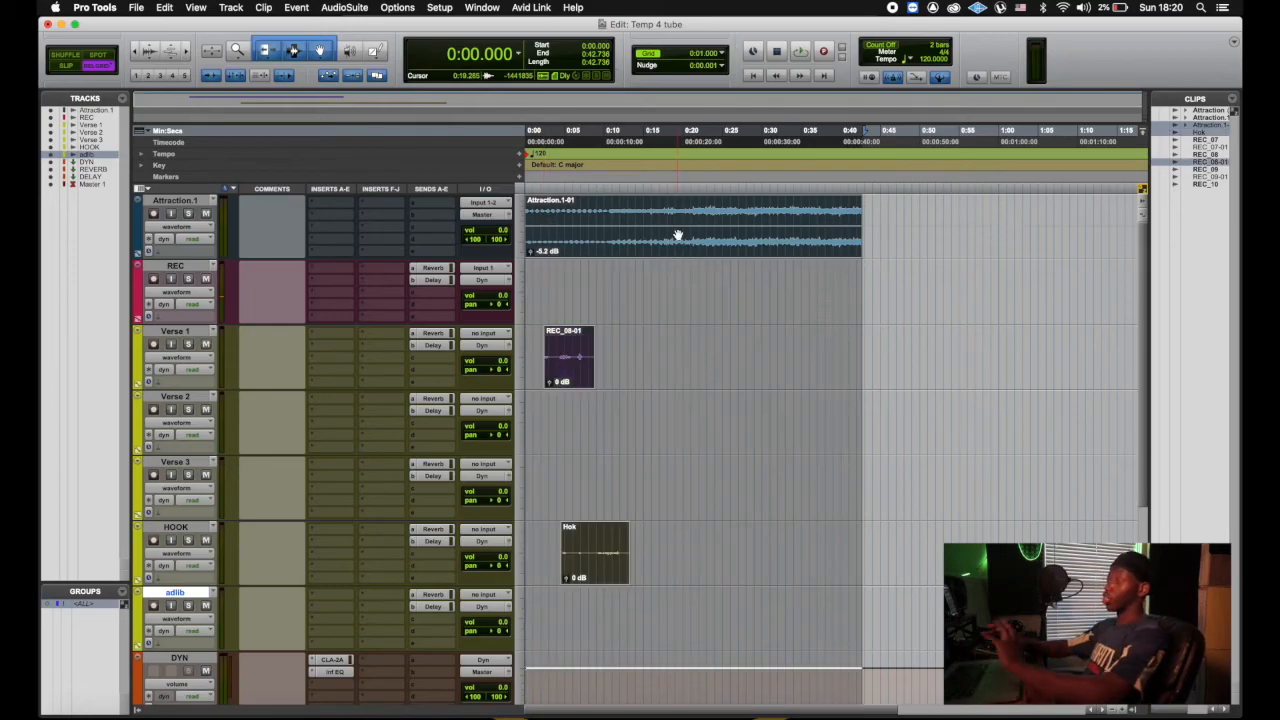
Try setting up a bounce of the Master stereo output with the Interleaved file format and Offline disabled, and cancel it
{"action": "key", "text": "super+alt+b"}
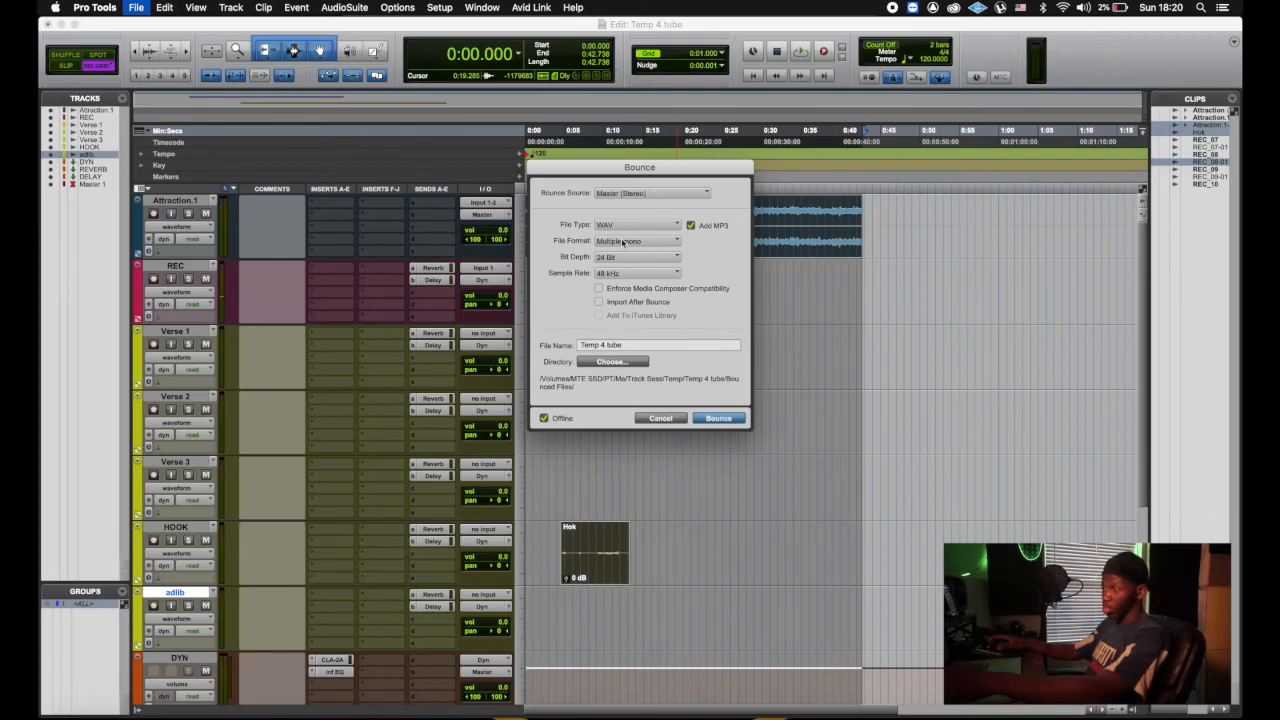
{"action": "left_click", "coordinate": [653, 241]}
{"action": "left_click", "coordinate": [652, 256]}
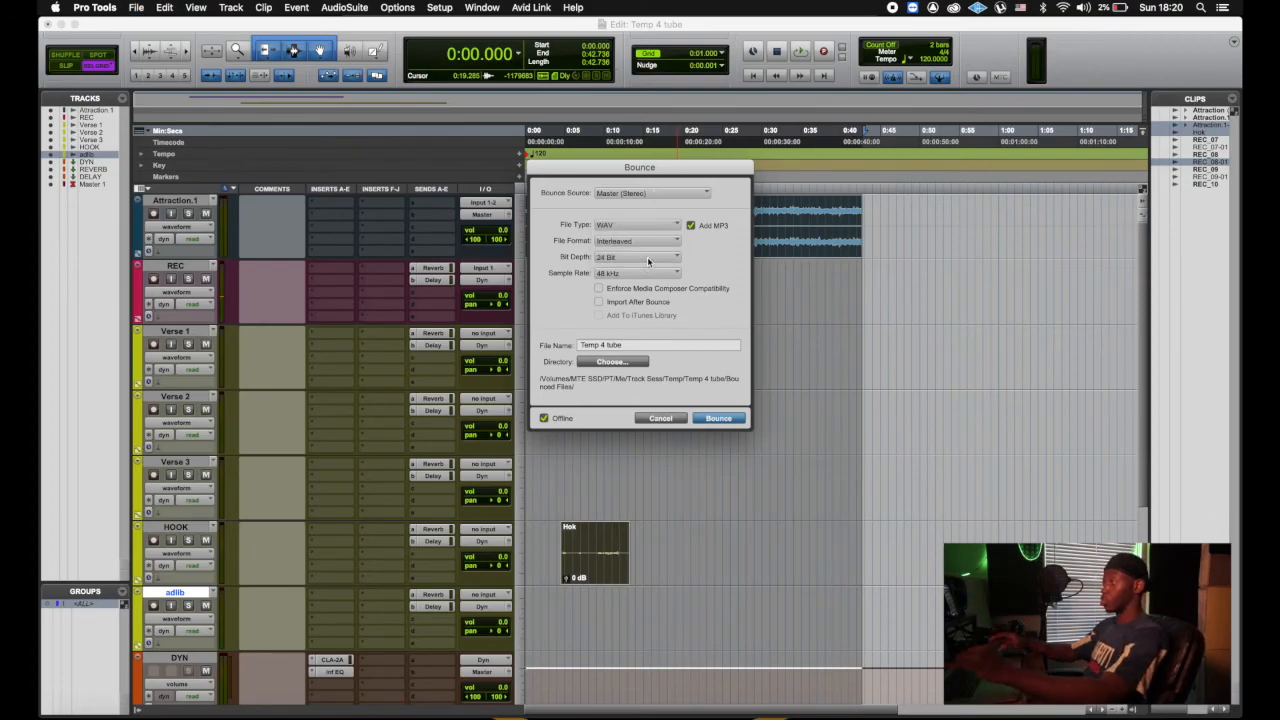
{"action": "left_click", "coordinate": [630, 195]}
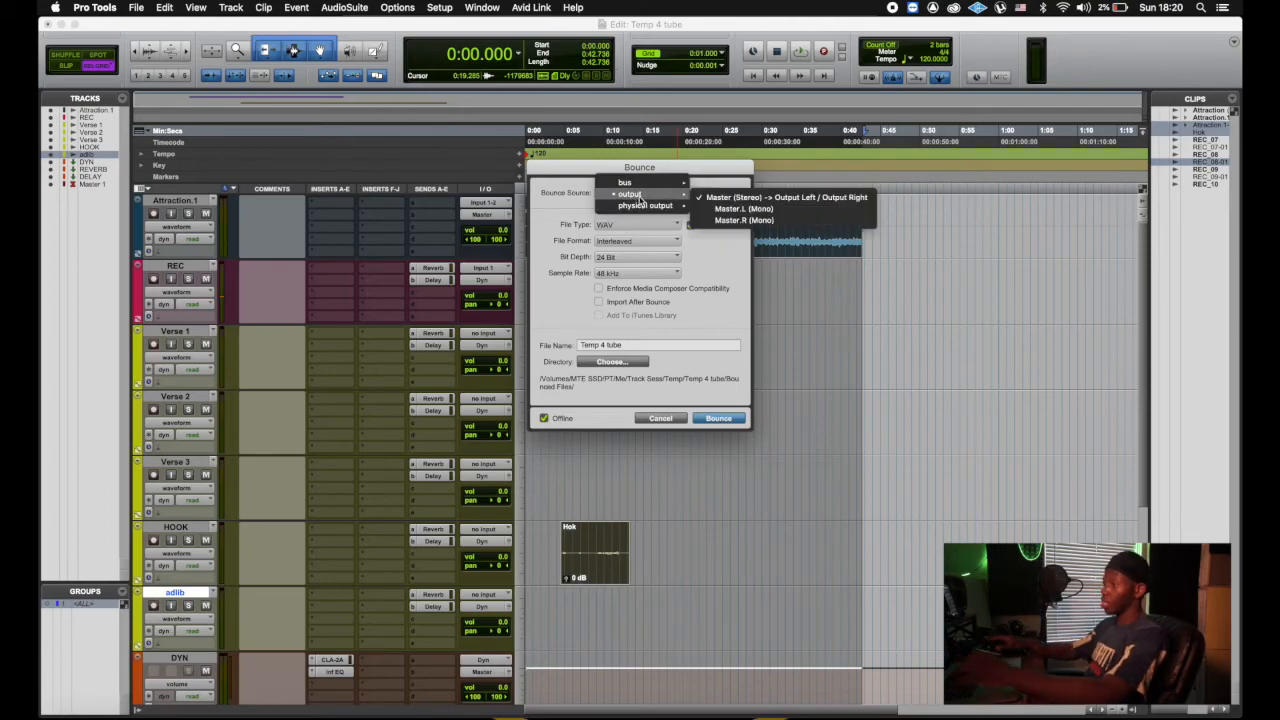
{"action": "left_click", "coordinate": [727, 291]}
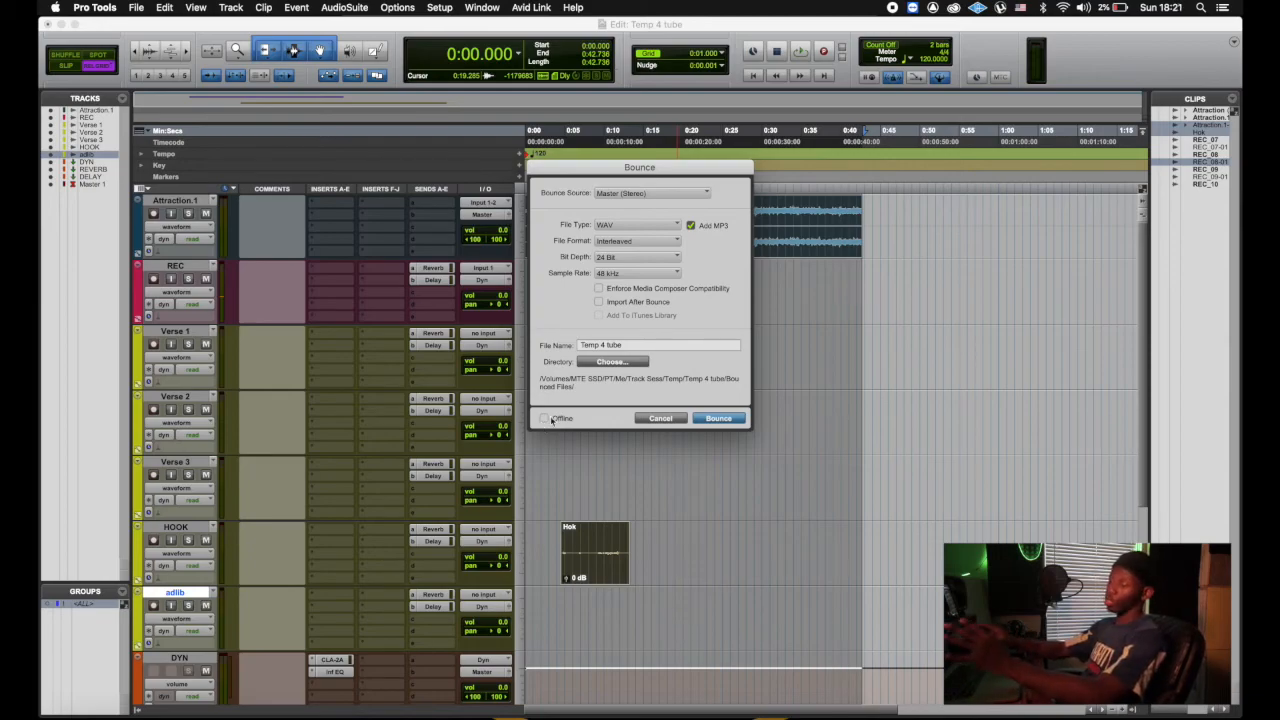
{"action": "left_click", "coordinate": [659, 419]}
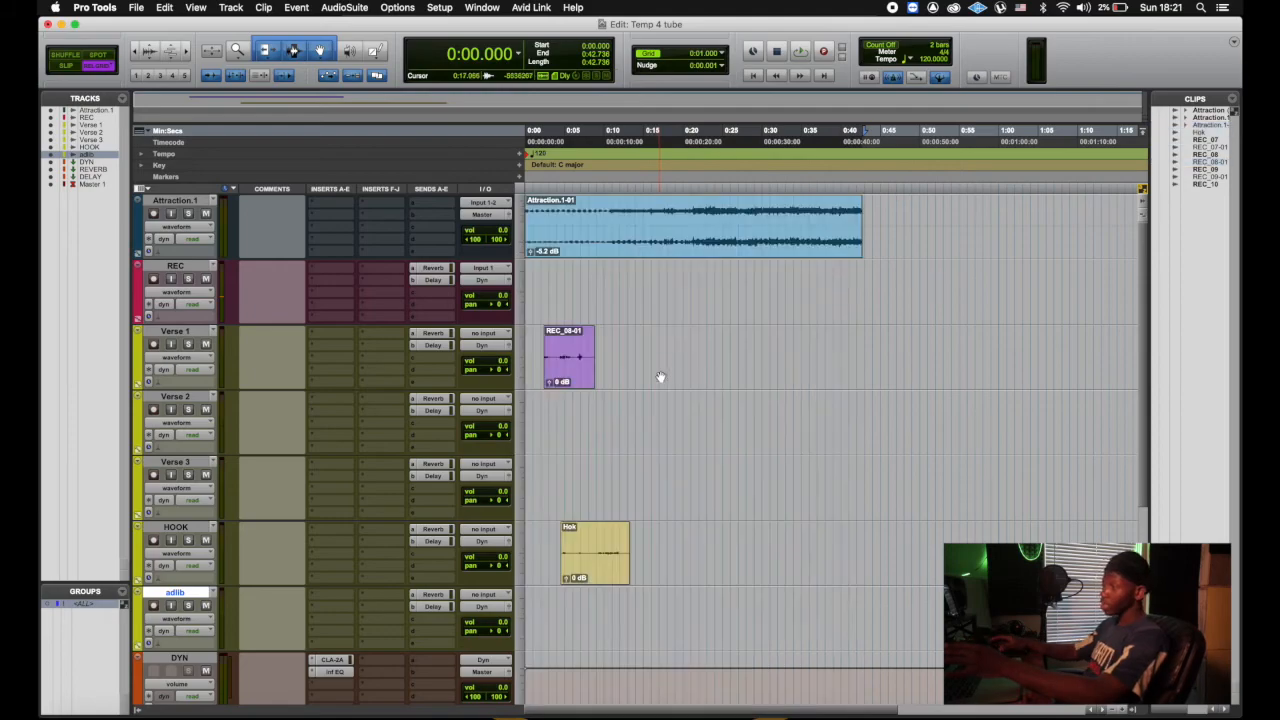
Rename the Attraction.1 track as BEAT
{"action": "scroll", "coordinate": [617, 344], "scroll_direction": "down", "scroll_amount": 5}
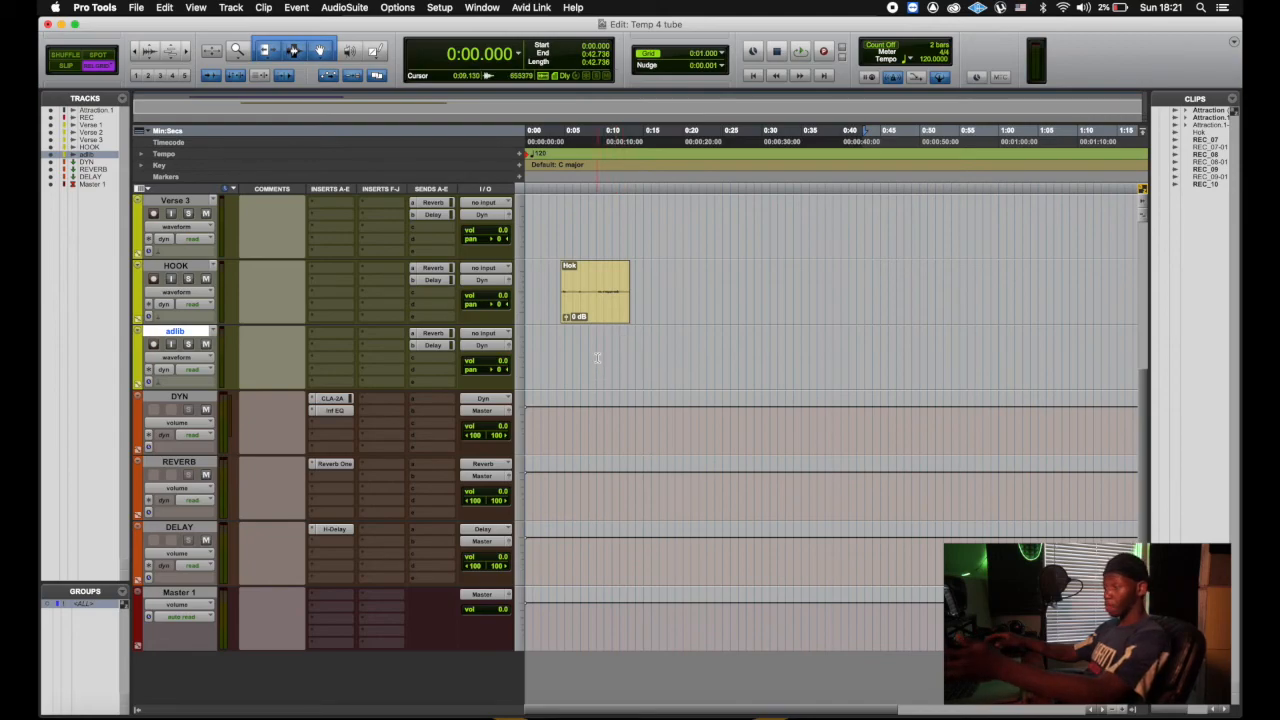
{"action": "scroll", "coordinate": [597, 358], "scroll_direction": "up", "scroll_amount": 5}
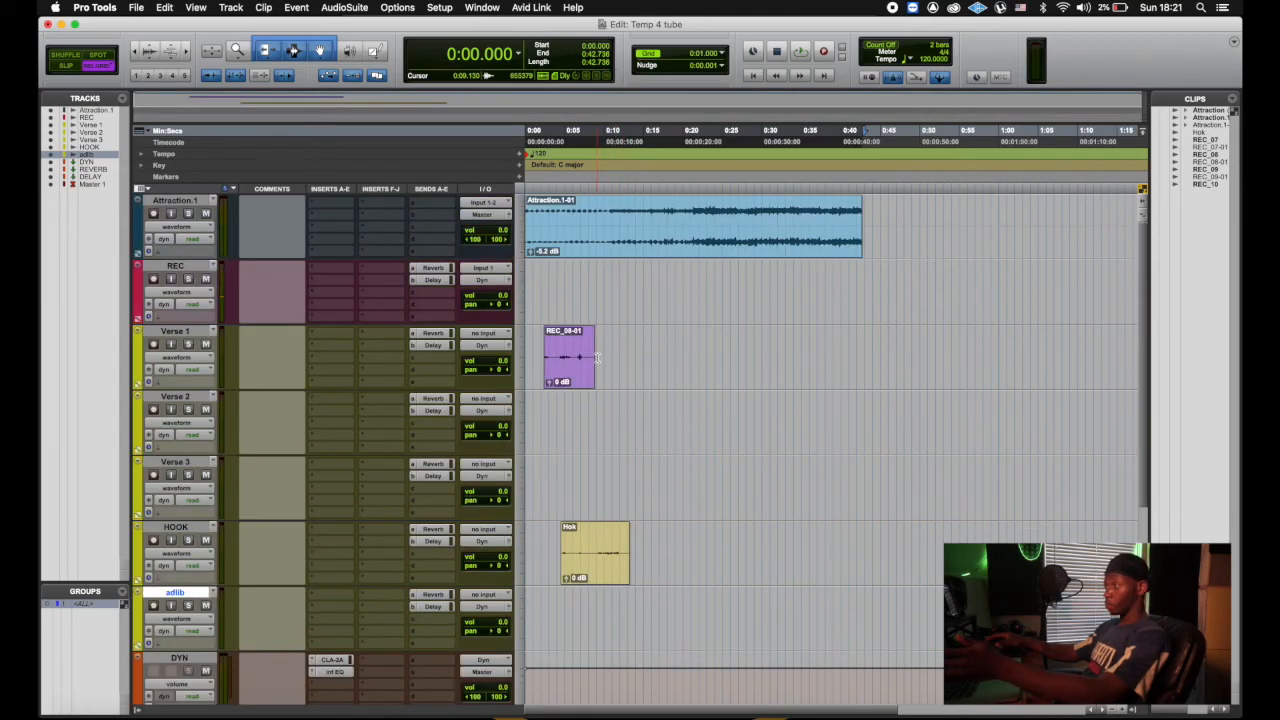
{"action": "scroll", "coordinate": [597, 358], "scroll_direction": "down", "scroll_amount": 3}
{"action": "scroll", "coordinate": [597, 358], "scroll_direction": "up", "scroll_amount": 3}
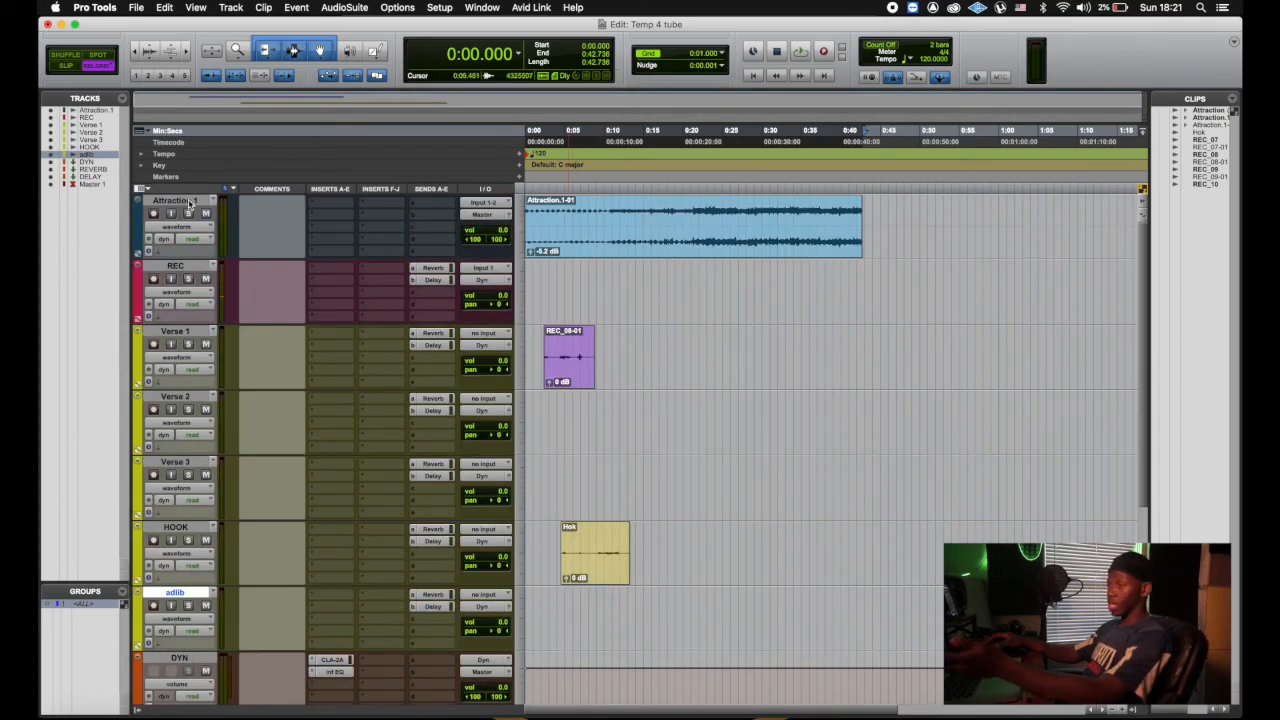
{"action": "double_click", "coordinate": [189, 203]}
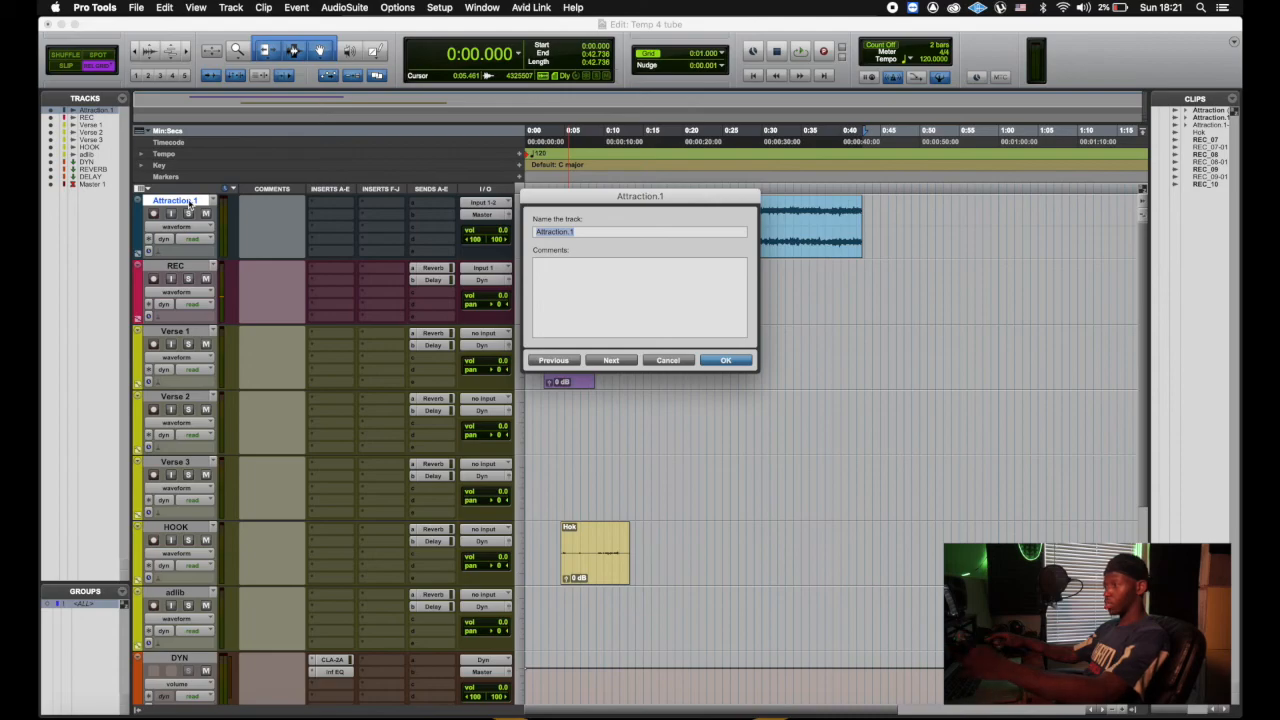
{"action": "key", "text": "Return"}
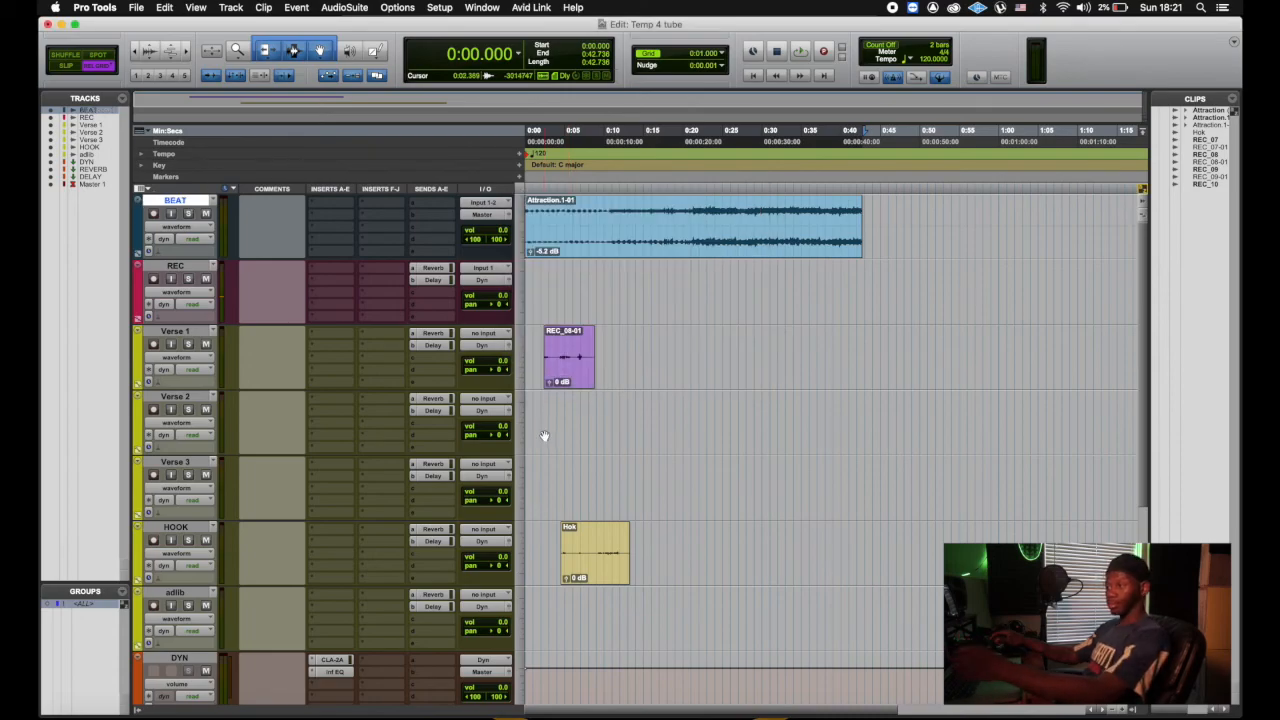
{"action": "scroll", "coordinate": [564, 451], "scroll_direction": "down", "scroll_amount": 5}
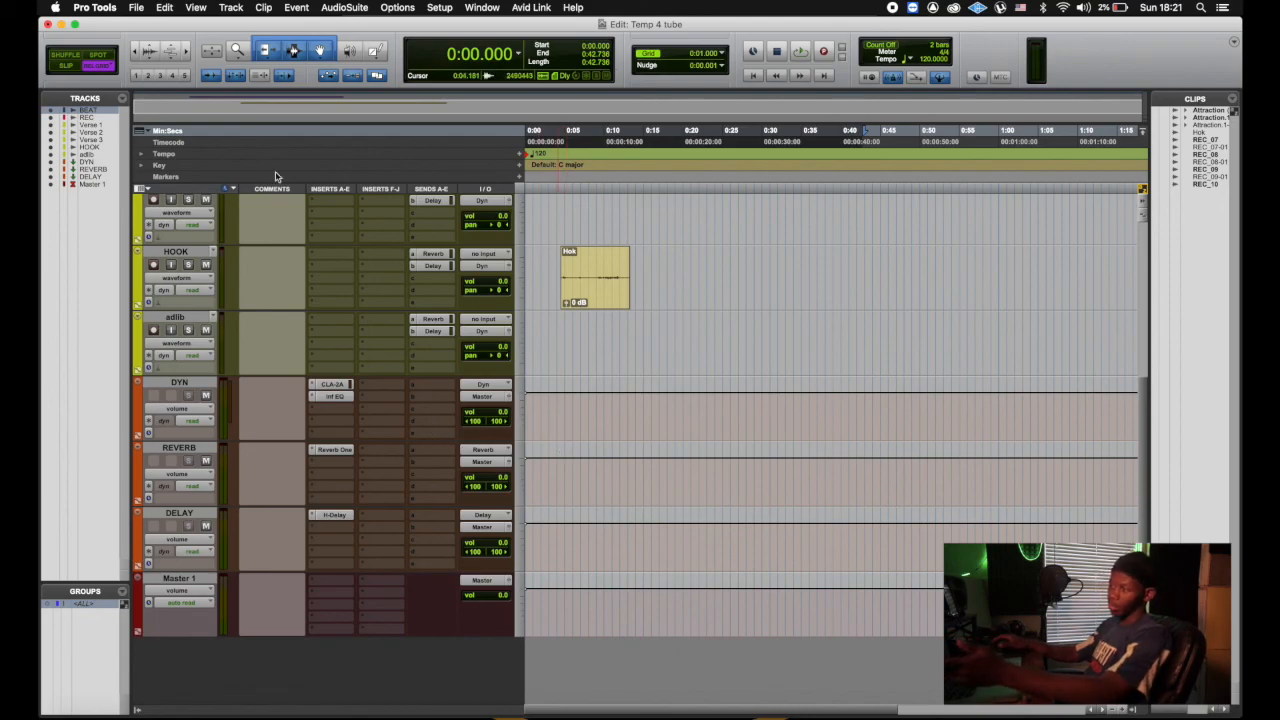
{"action": "scroll", "coordinate": [497, 322], "scroll_direction": "up", "scroll_amount": 5}
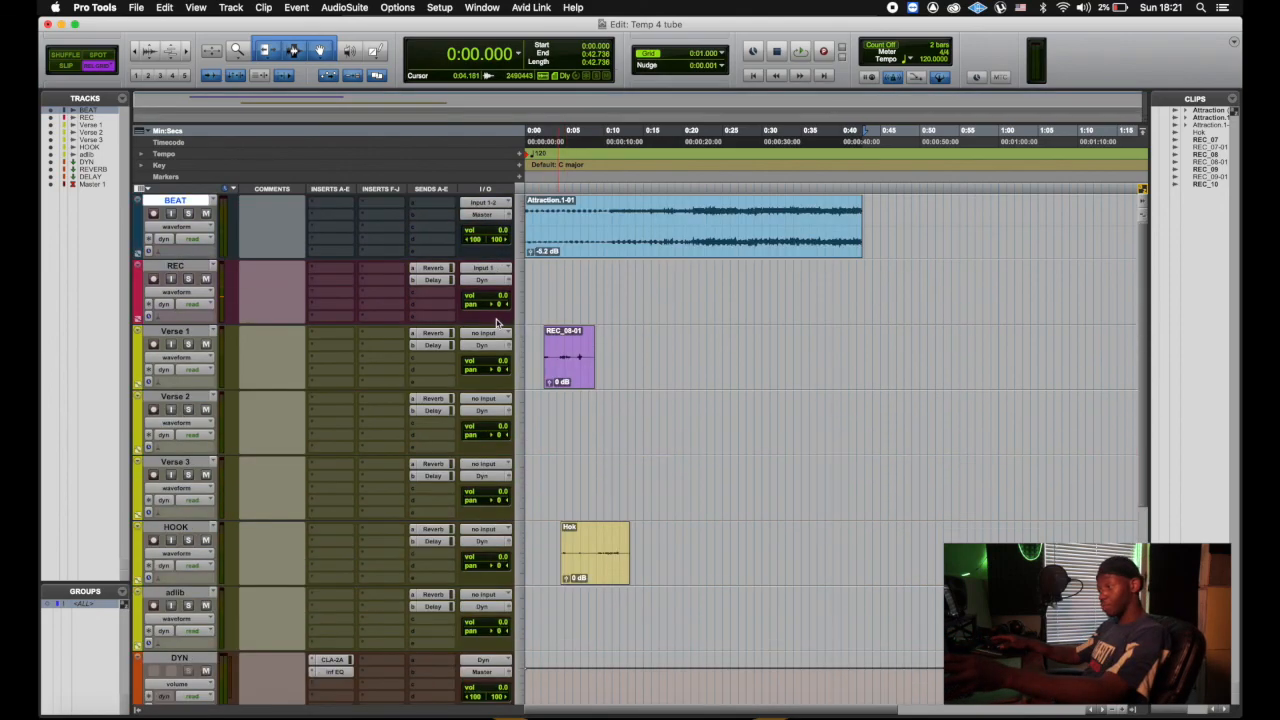